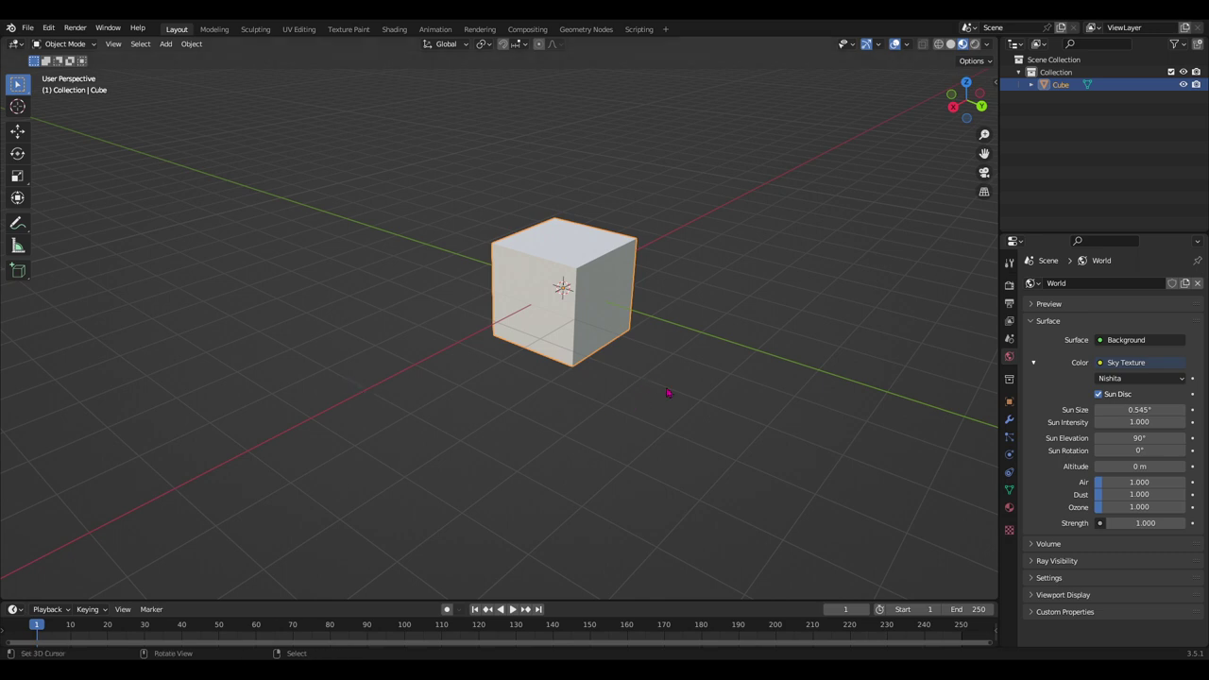
# Orbit the view around the cube to inspect it from several angles.
pyautogui.moveTo(648, 383)
pyautogui.mouseDown(button='middle')
pyautogui.moveTo(605, 386)
pyautogui.moveTo(615, 376)
pyautogui.mouseUp(button='middle')
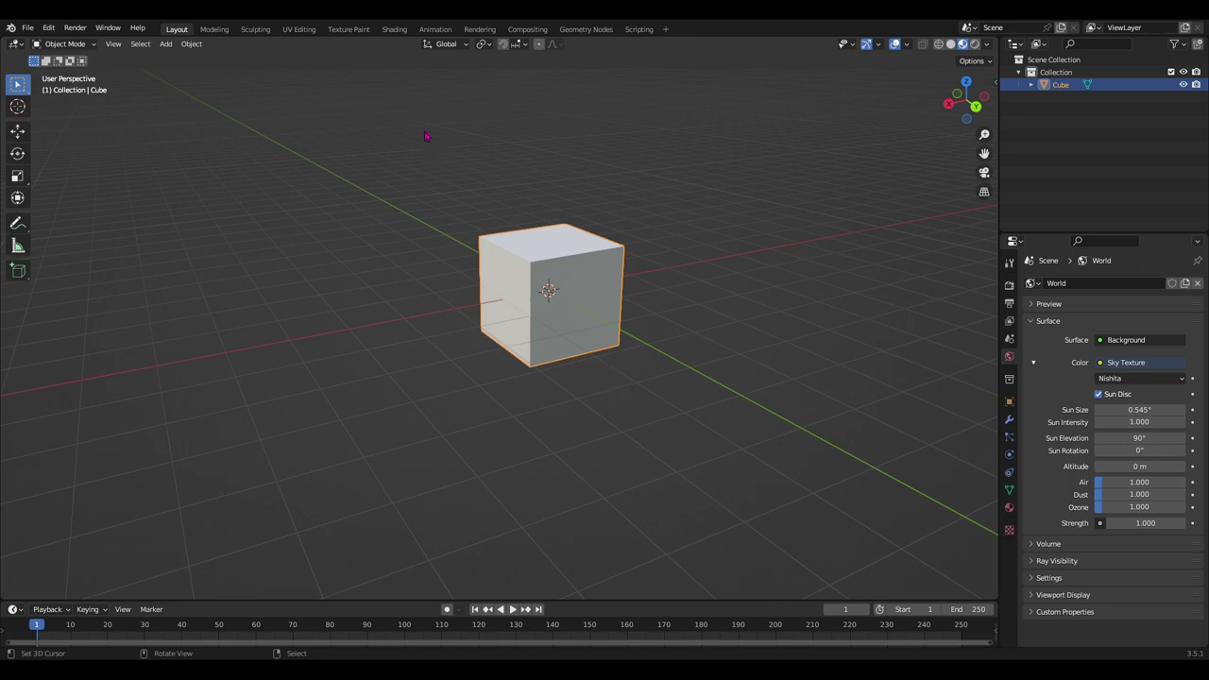
pyautogui.moveTo(543, 357); pyautogui.dragTo(613, 368, button='middle')
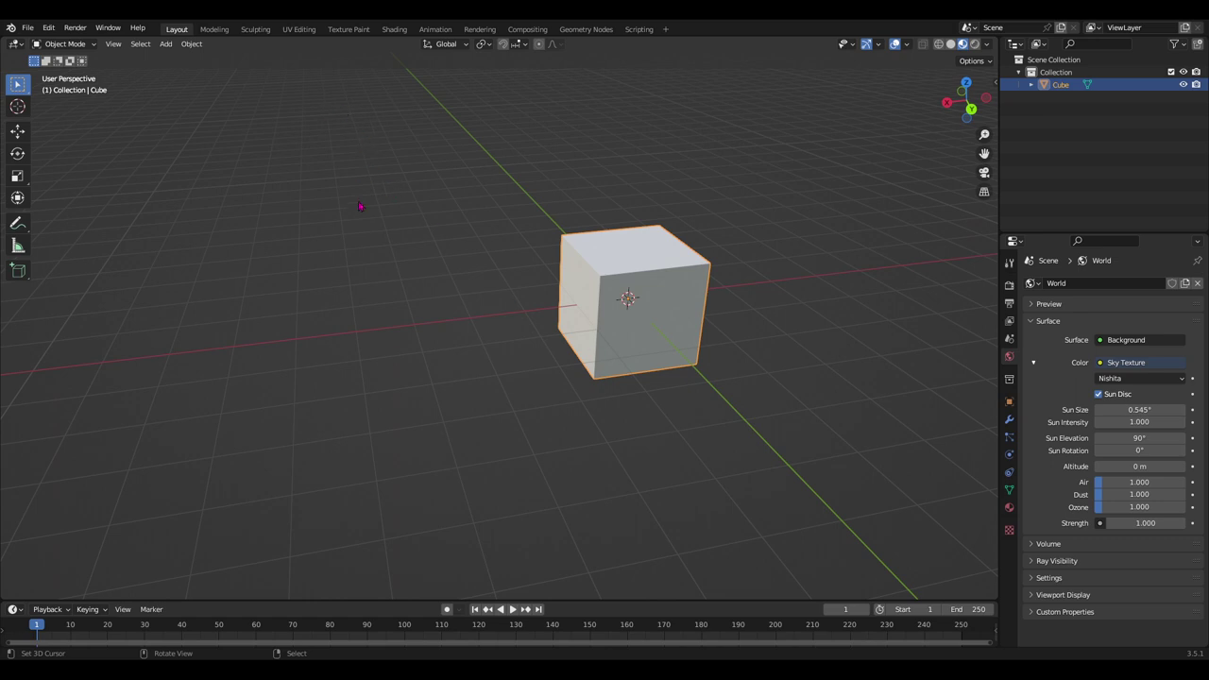
pyautogui.moveTo(359, 206)
pyautogui.mouseDown(button='middle')
pyautogui.moveTo(488, 305)
pyautogui.moveTo(472, 305)
pyautogui.mouseUp(button='middle')
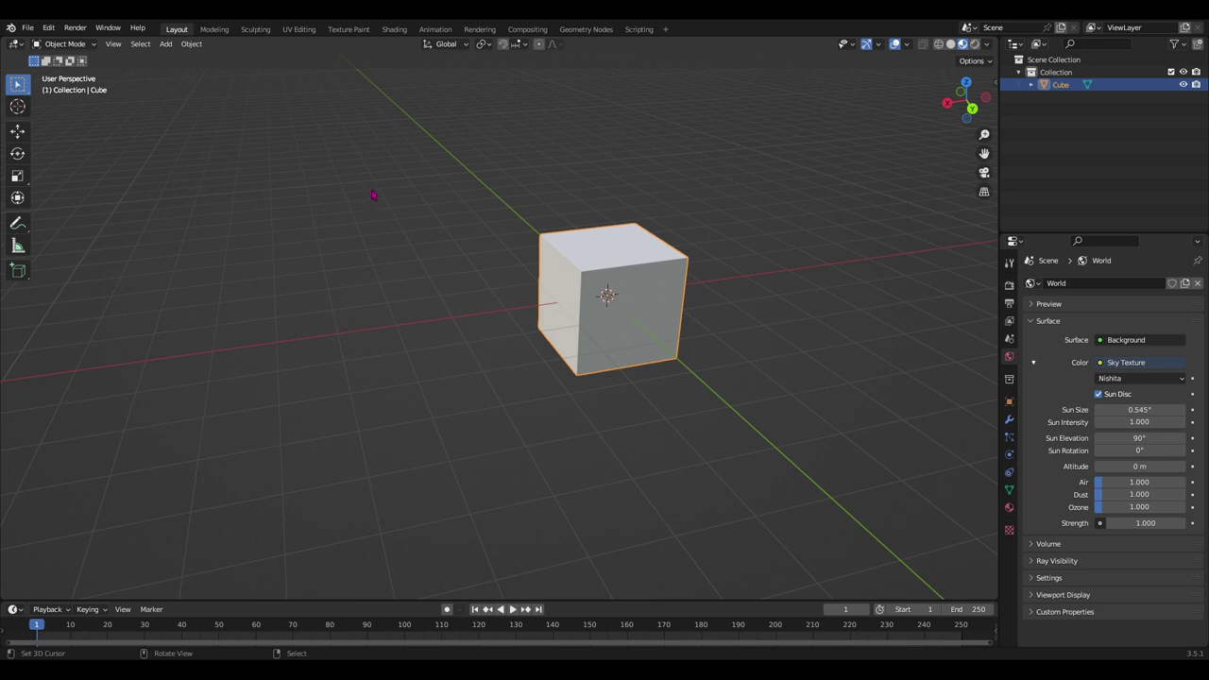
pyautogui.moveTo(576, 399); pyautogui.dragTo(626, 412, button='middle')
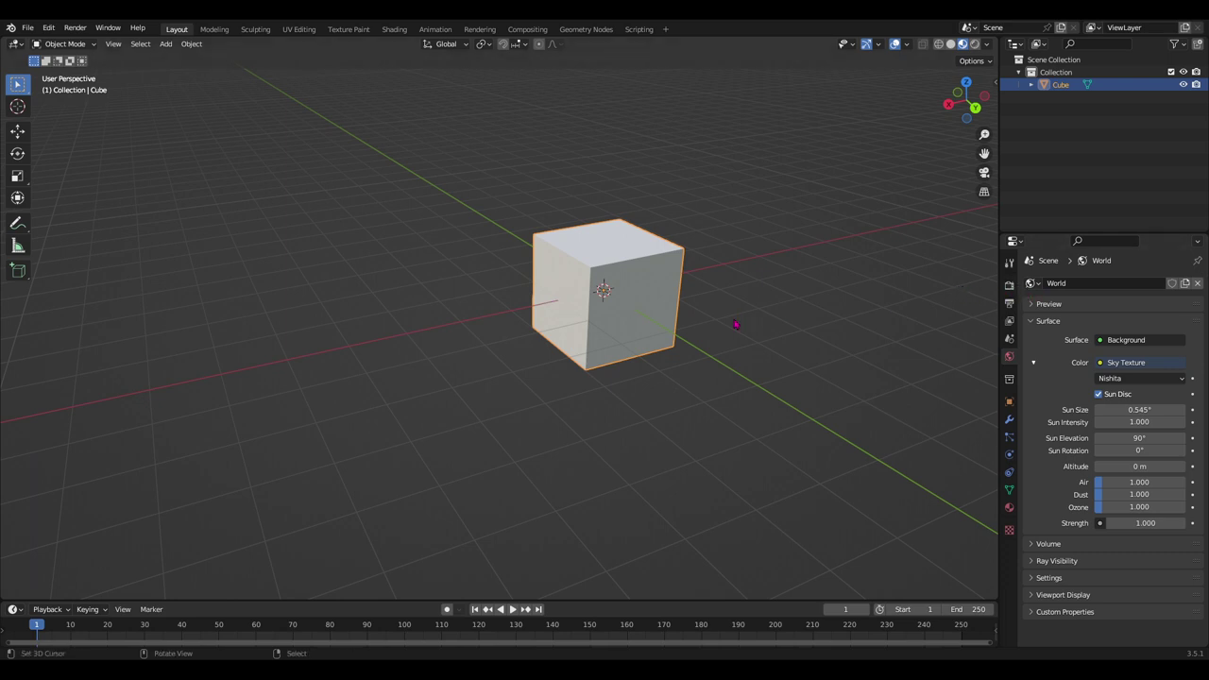
pyautogui.moveTo(675, 368)
pyautogui.mouseDown(button='middle')
pyautogui.moveTo(690, 374)
pyautogui.moveTo(654, 380)
pyautogui.mouseUp(button='middle')
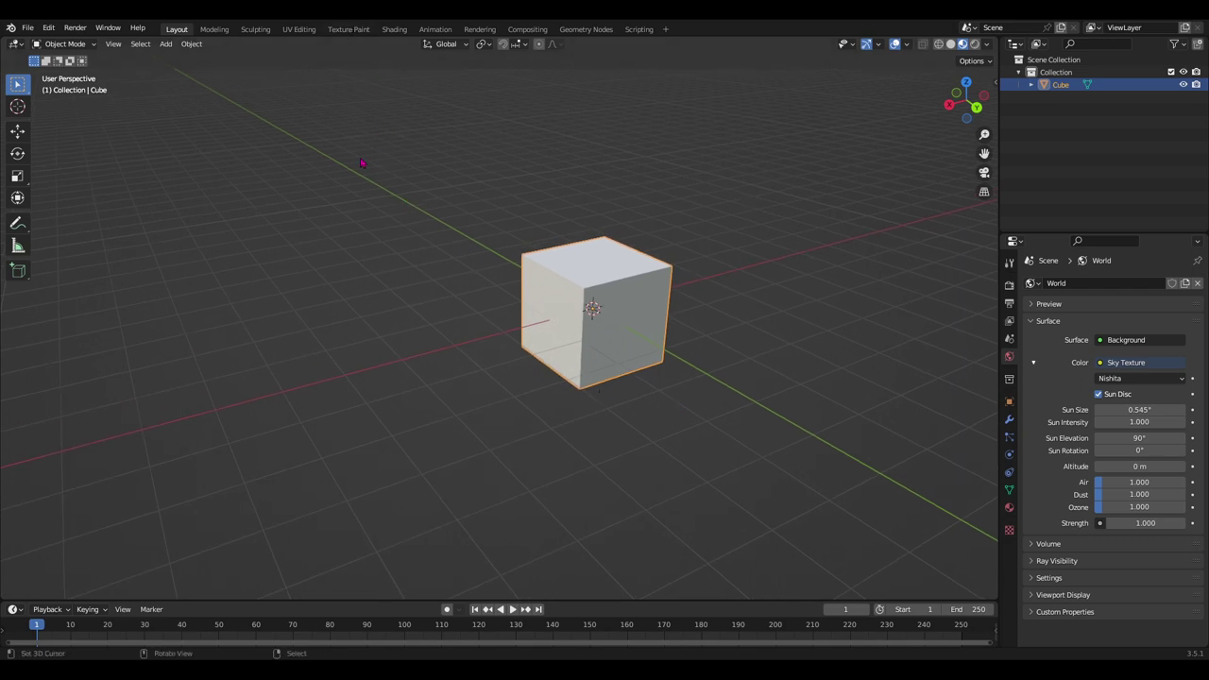
# In the UV Editing workspace, select all faces to reveal the cross-shaped UV islands.
pyautogui.click(300, 35)
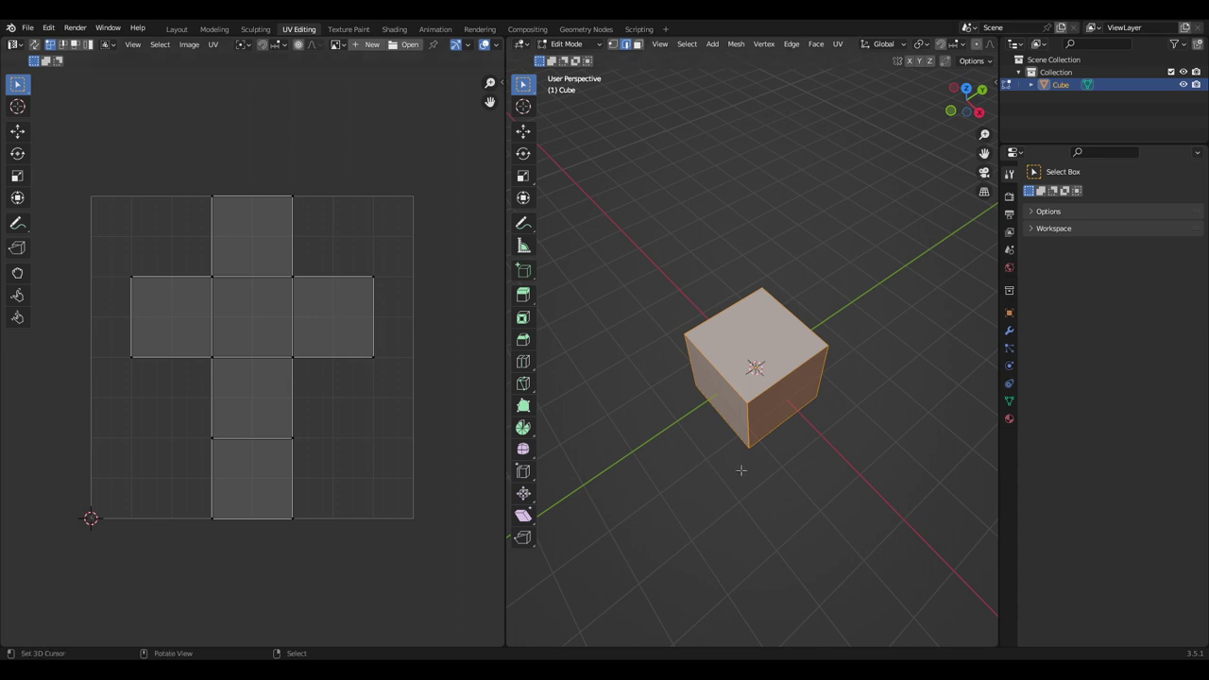
pyautogui.moveTo(755, 497); pyautogui.dragTo(755, 453, button='middle')
pyautogui.hotkey('alt', 'a')
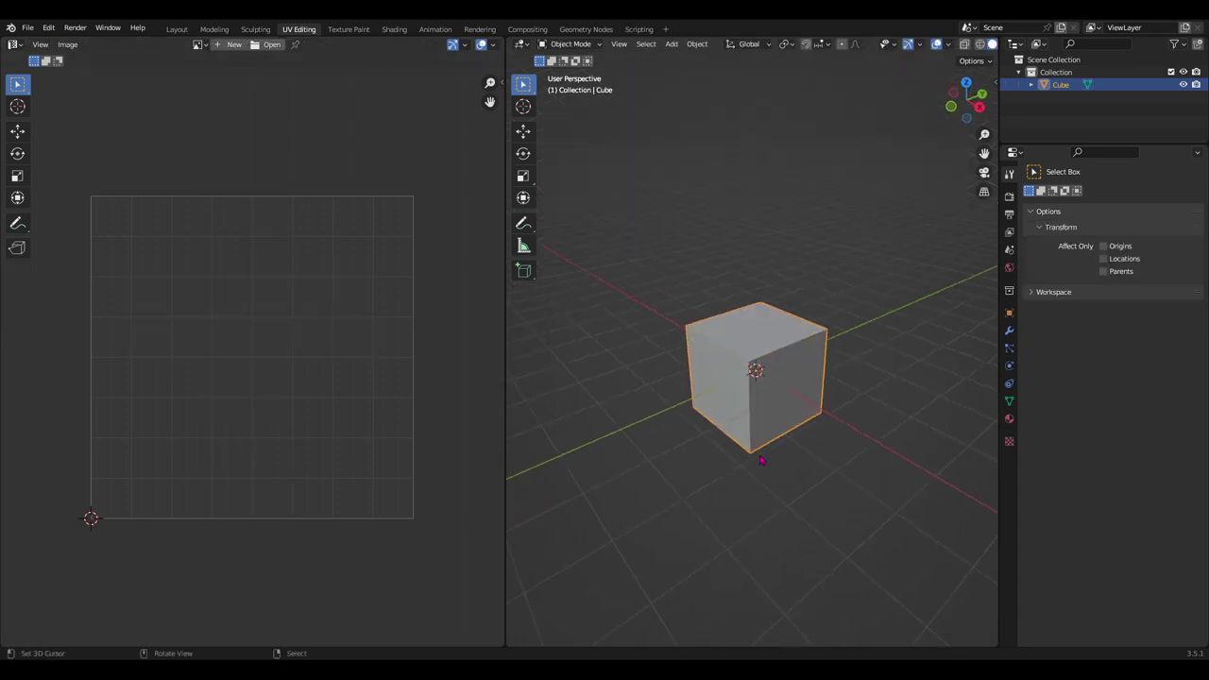
pyautogui.press('a')
pyautogui.press('1')
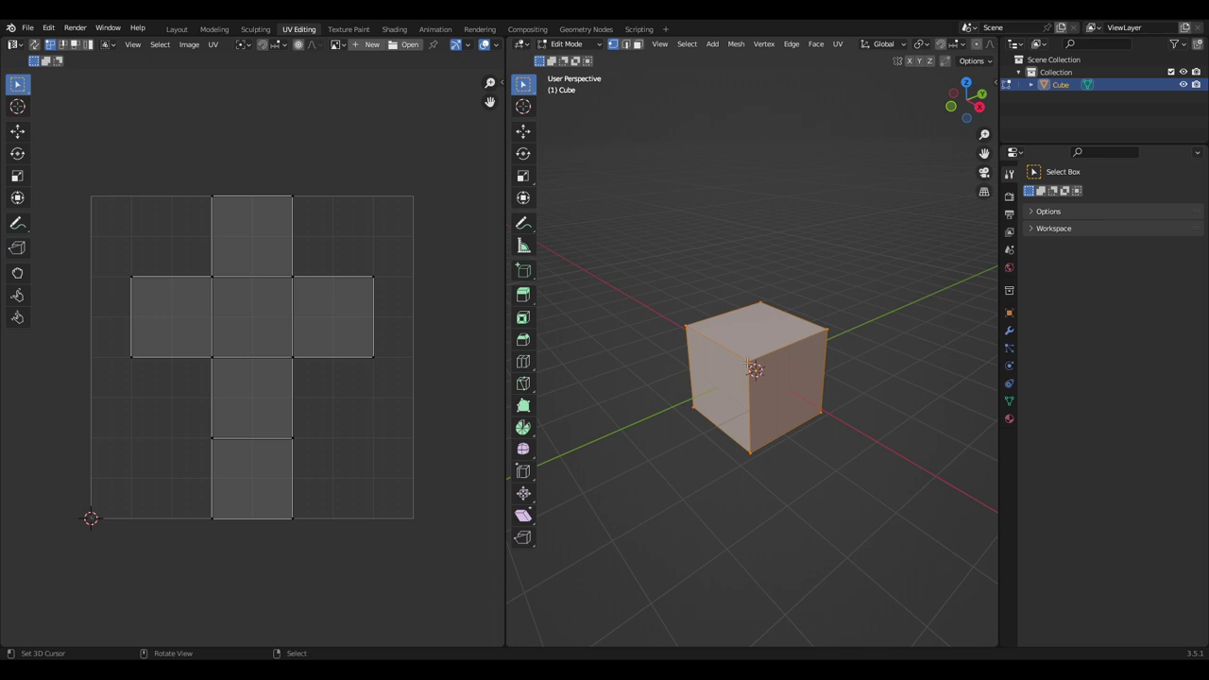
pyautogui.hotkey('alt', 'a')
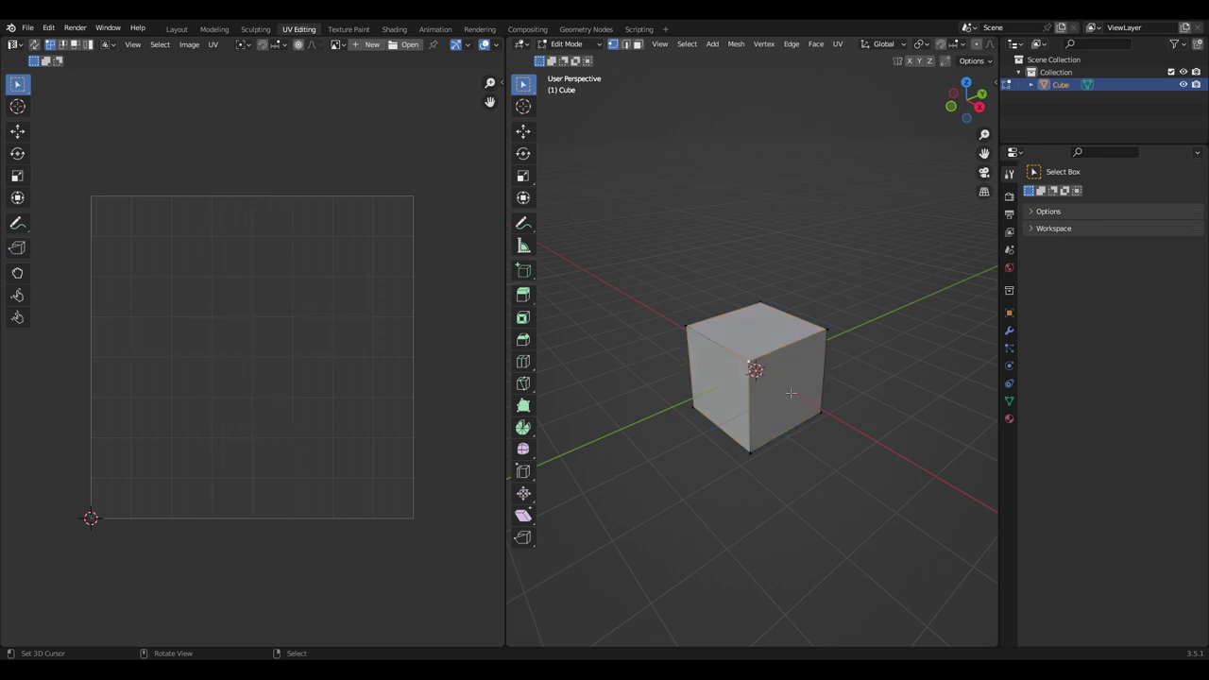
# Recheck the full UV cross in Edit Mode, then return to Object Mode in the Shading workspace.
pyautogui.press('Tab')
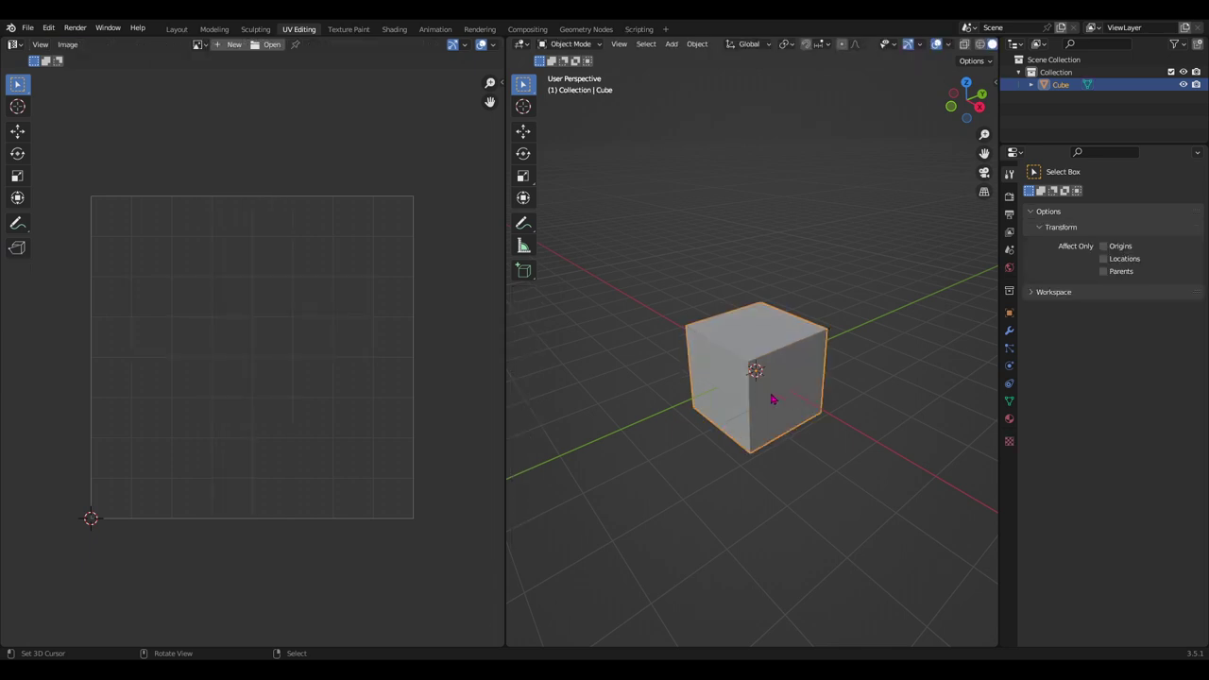
pyautogui.press('Tab')
pyautogui.press('a')
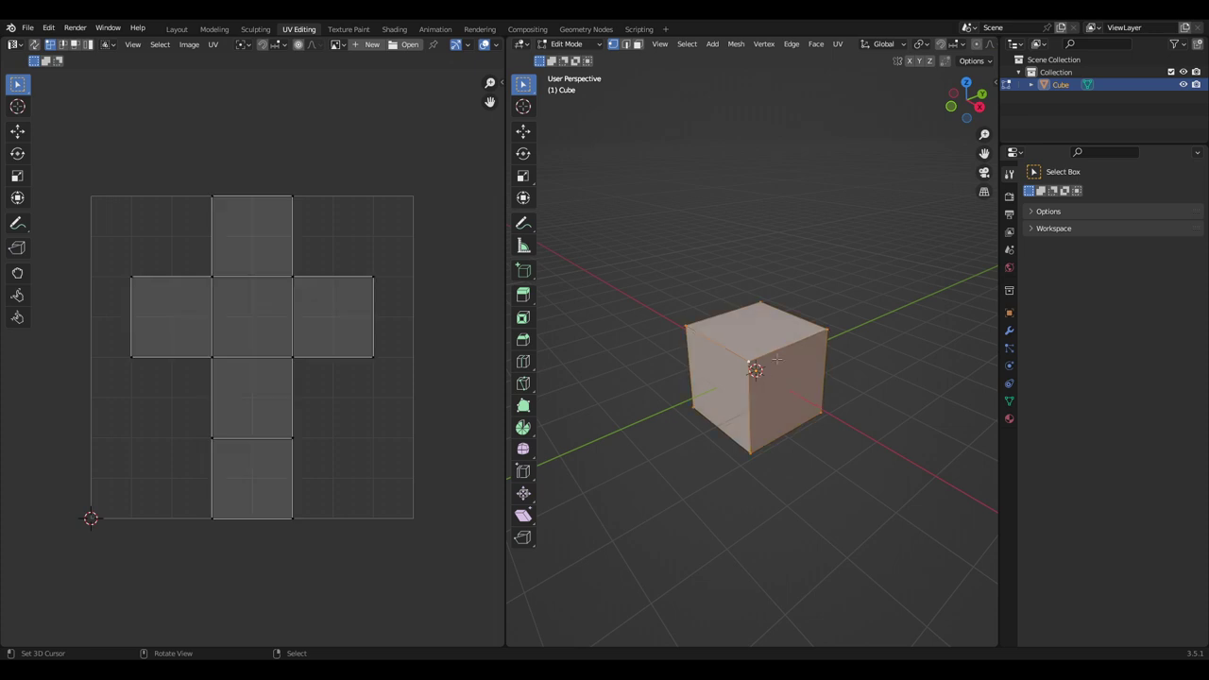
pyautogui.moveTo(789, 503); pyautogui.dragTo(810, 494, button='middle')
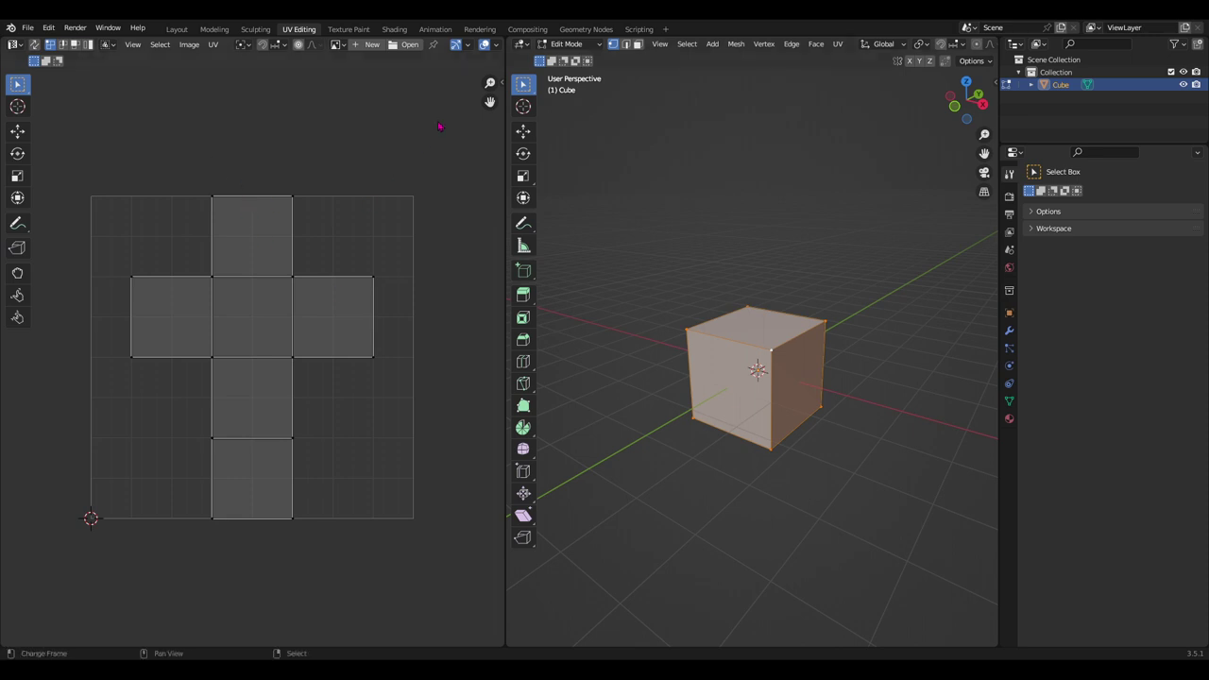
pyautogui.press('Tab')
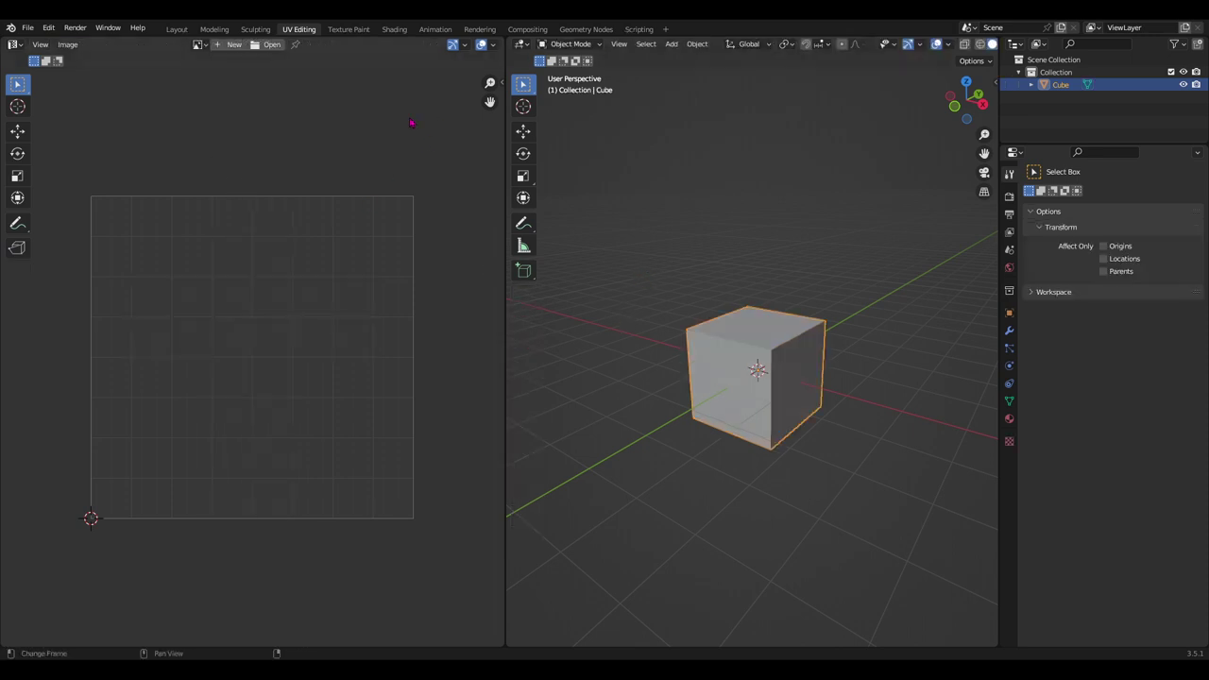
pyautogui.click(395, 29)
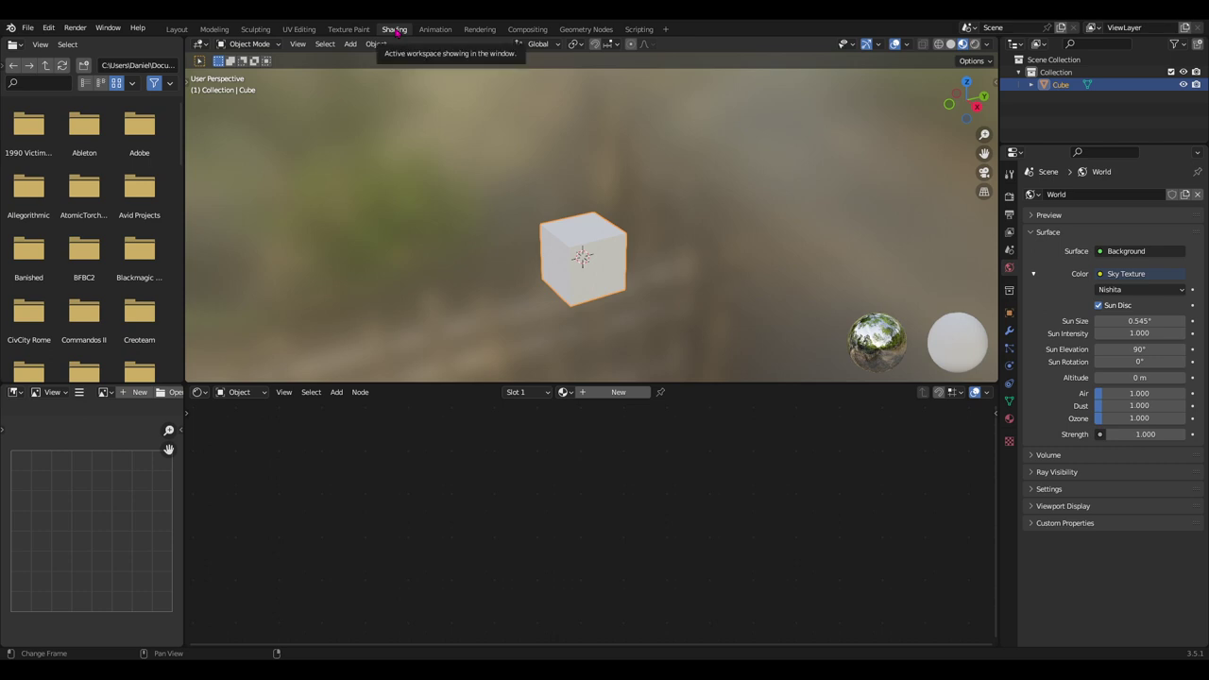
# Create a new material for the cube and zoom in on it.
pyautogui.click(616, 392)
pyautogui.scroll(3, 581, 304)
pyautogui.keyDown('shift'); pyautogui.moveTo(647, 318); pyautogui.dragTo(658, 270, button='middle'); pyautogui.keyUp('shift')
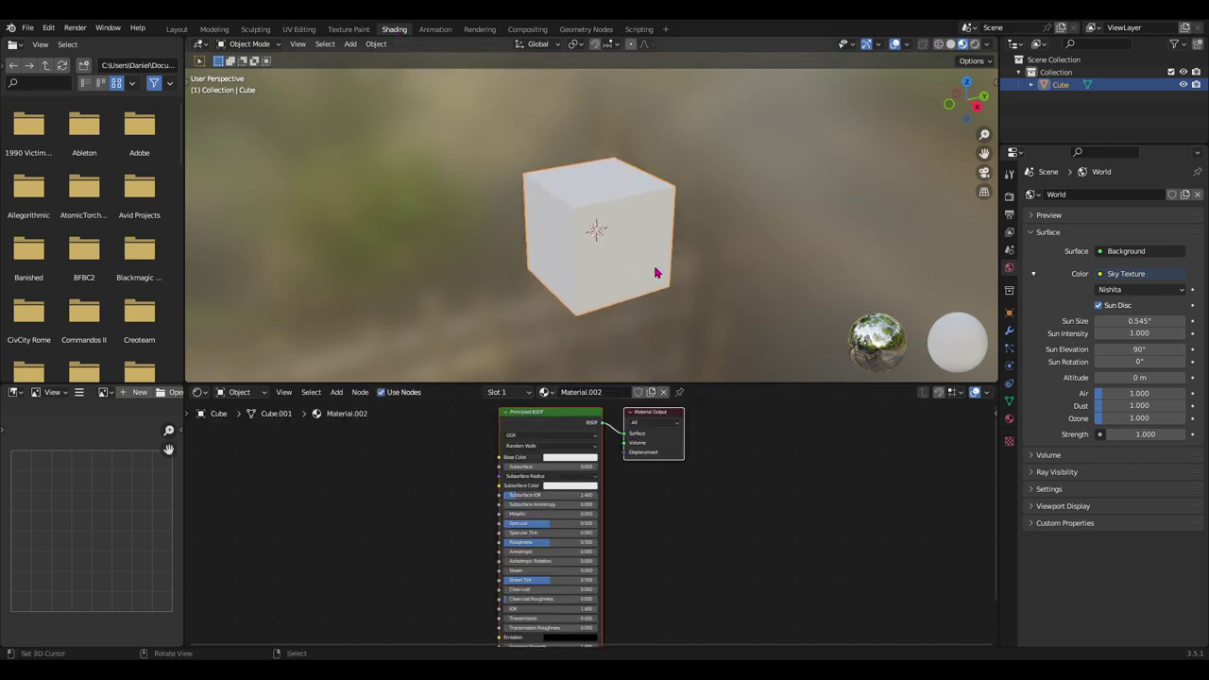
pyautogui.scroll(2, 666, 291)
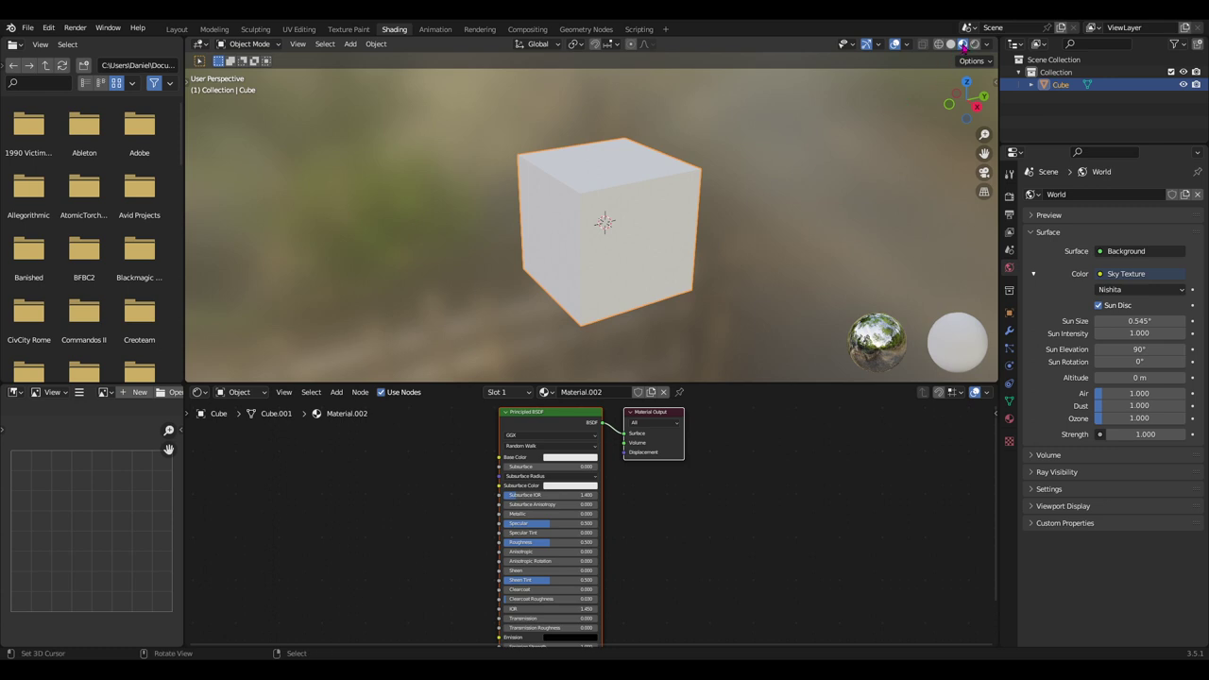
pyautogui.moveTo(509, 476); pyautogui.dragTo(561, 509, button='middle')
pyautogui.scroll(2, 535, 482)
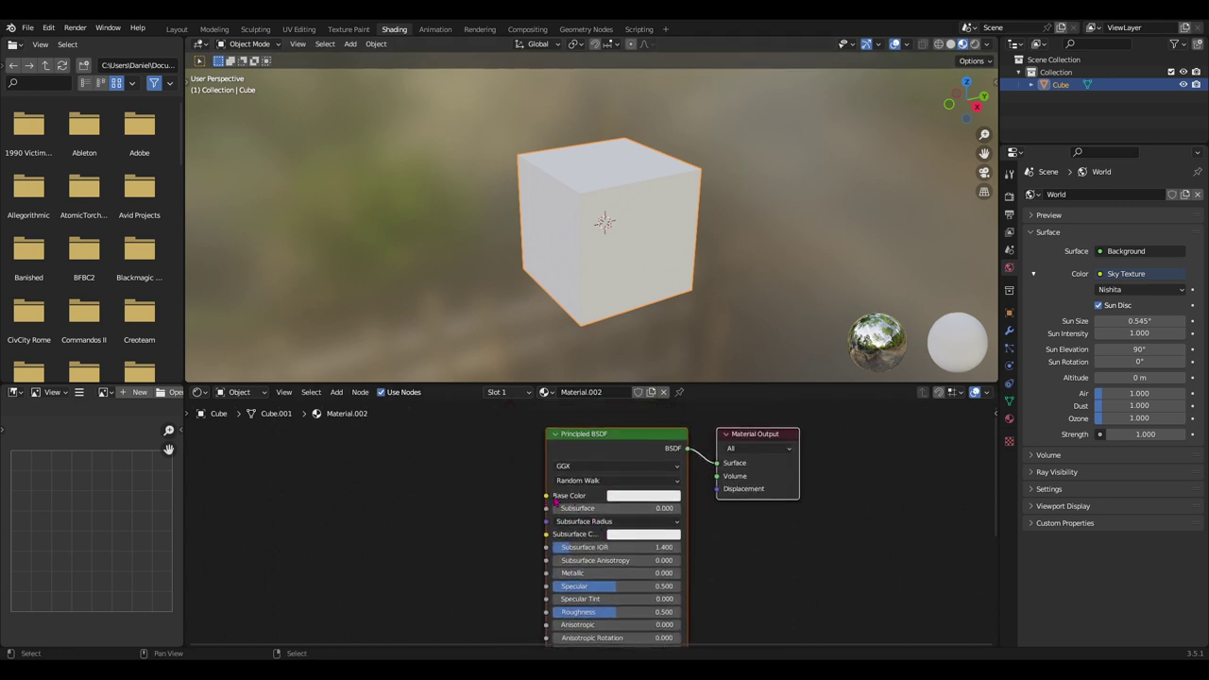
pyautogui.click(641, 496)
# Add an Image Texture node left of the Principled BSDF using the 'image' node search.
pyautogui.hotkey('shift', 'a')
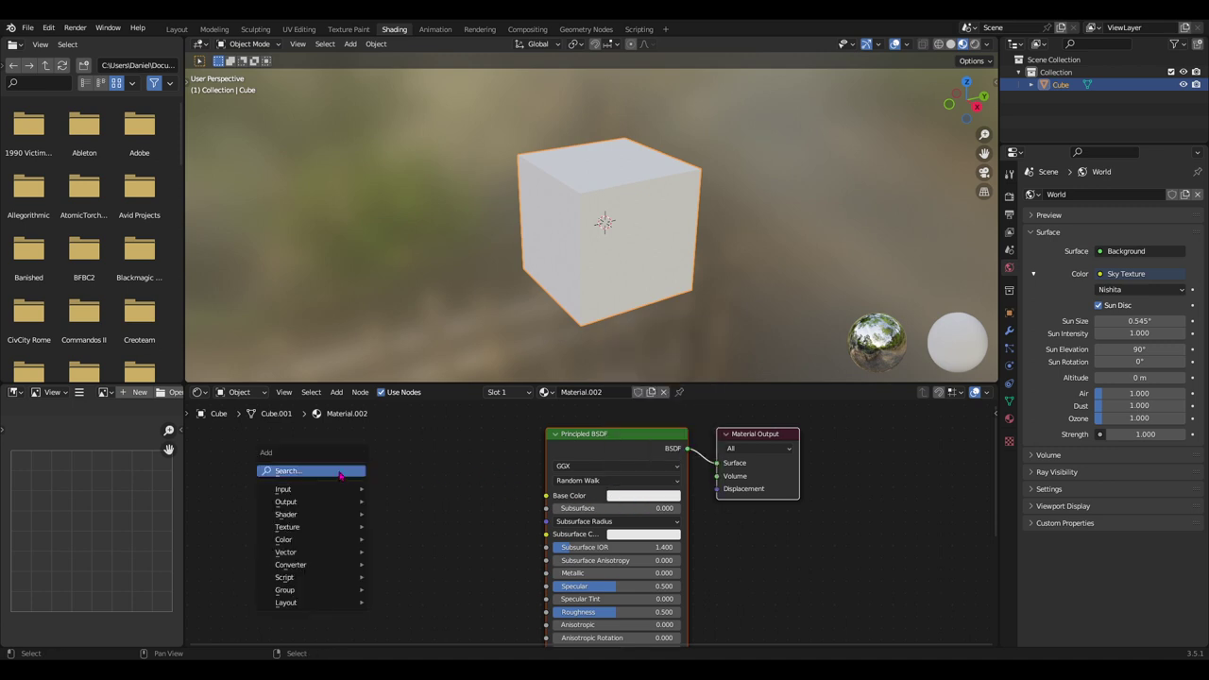
pyautogui.press('Escape')
pyautogui.hotkey('shift', 'a')
pyautogui.click(329, 474)
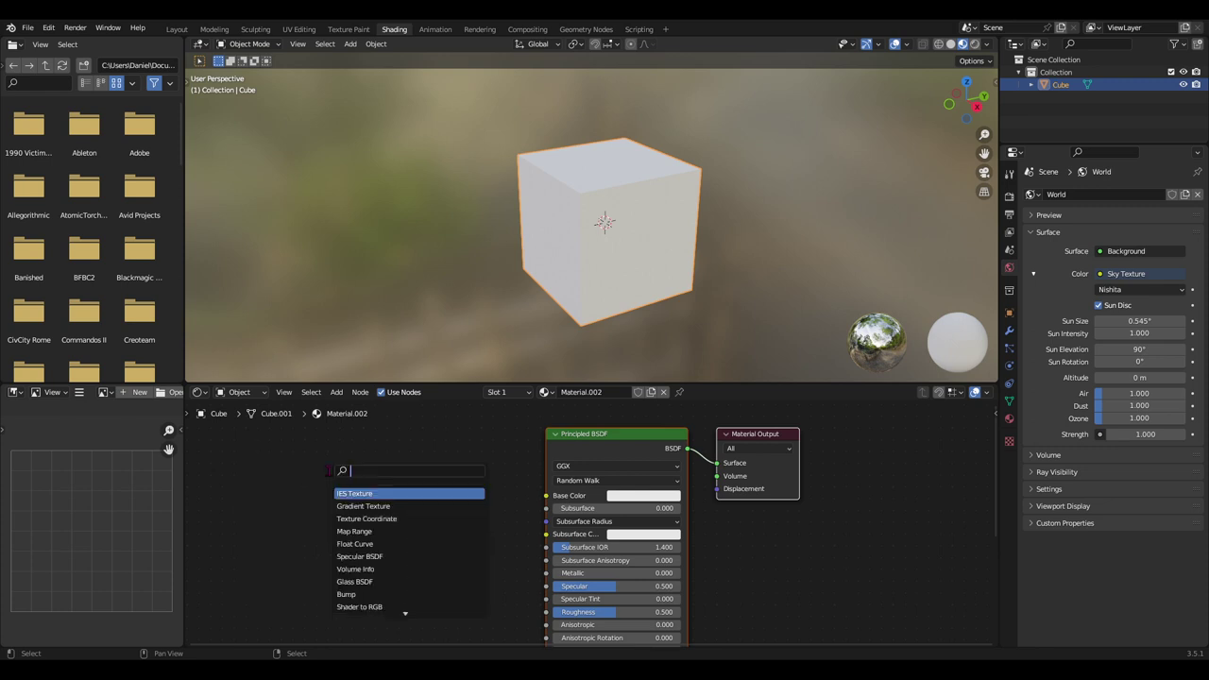
pyautogui.write('image')
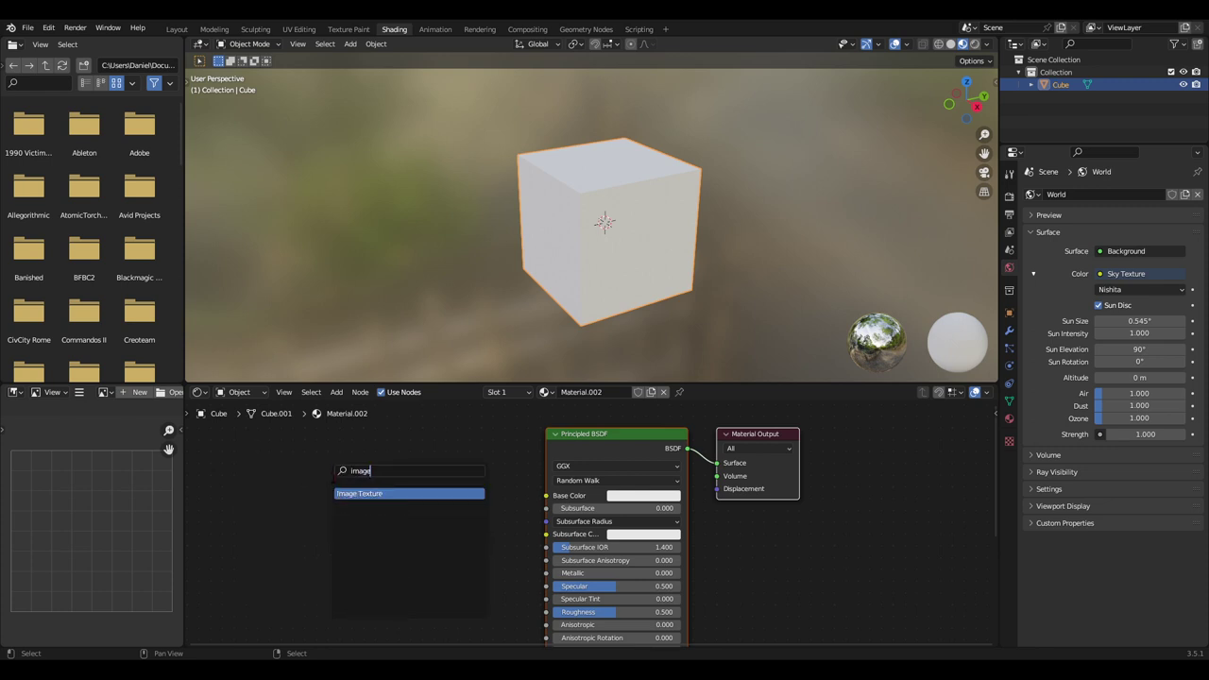
pyautogui.click(368, 492)
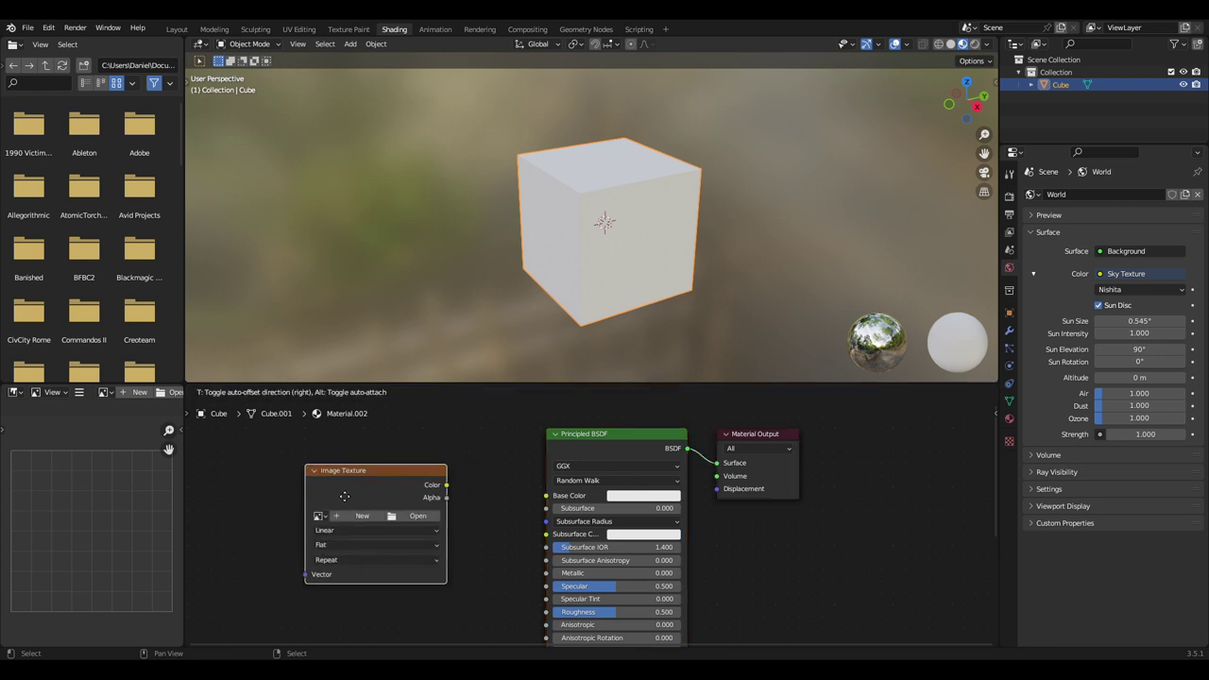
pyautogui.click(321, 496)
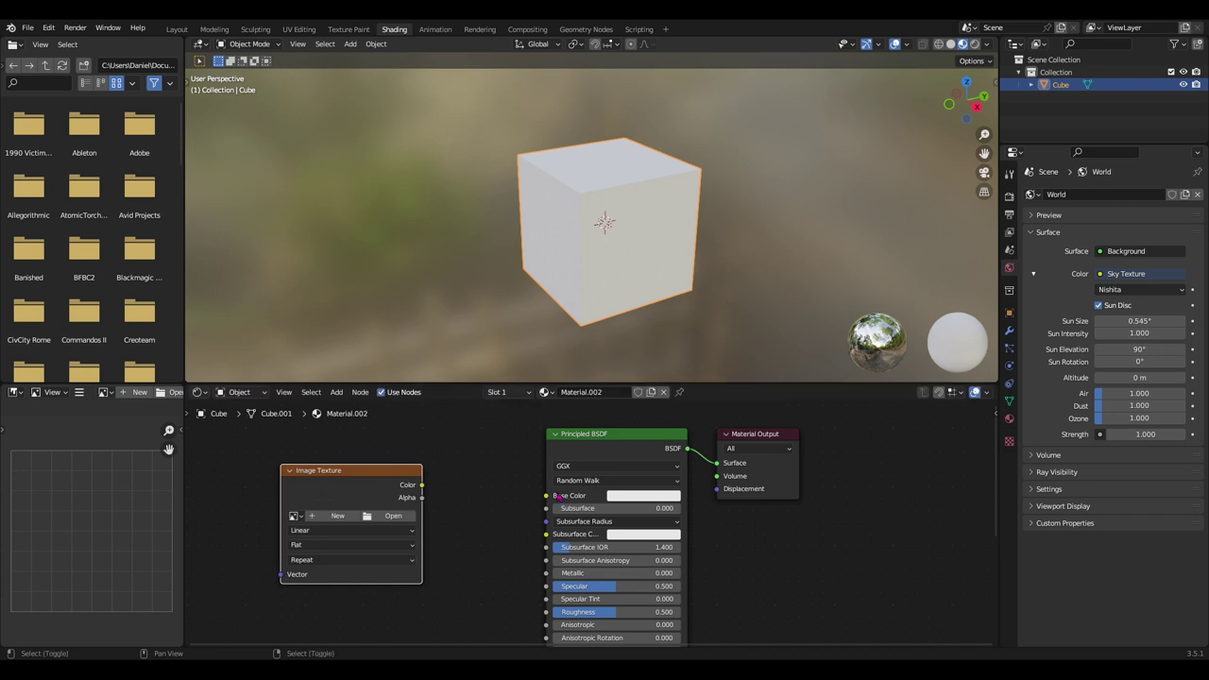
# Wire the image node's Color into Base Color and orbit to view the die's pips.
pyautogui.moveTo(440, 494); pyautogui.dragTo(470, 488, button='middle')
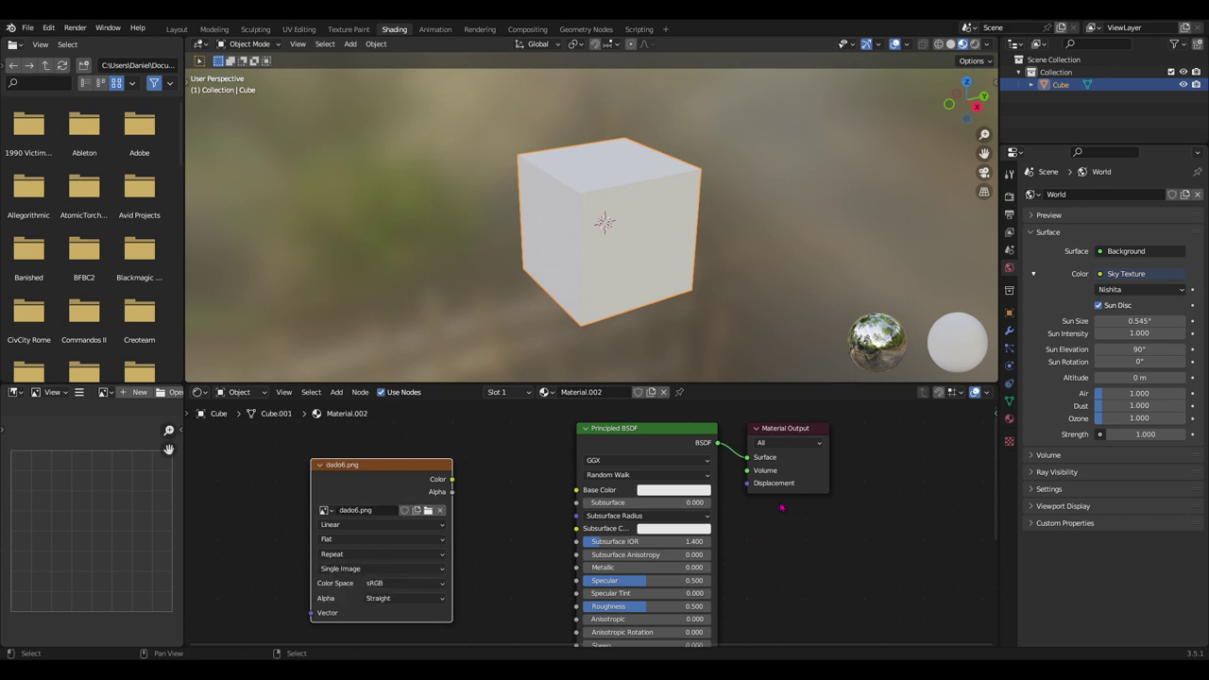
pyautogui.moveTo(452, 480); pyautogui.dragTo(503, 483)
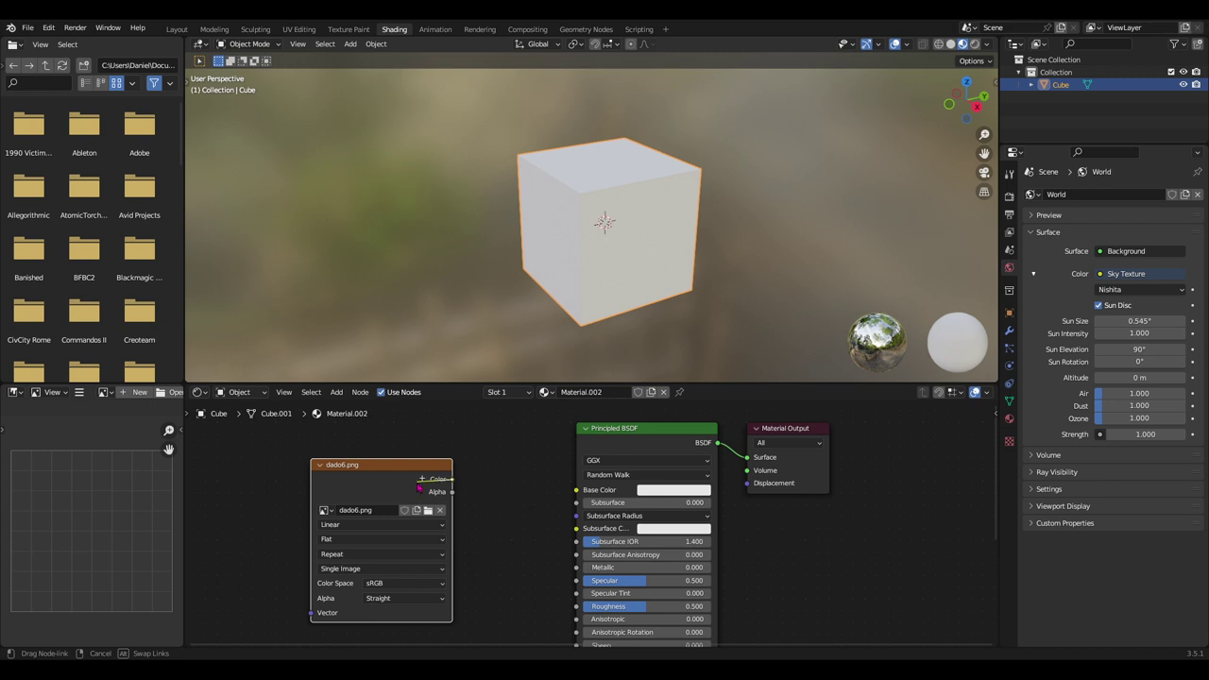
pyautogui.moveTo(503, 483); pyautogui.dragTo(576, 489)
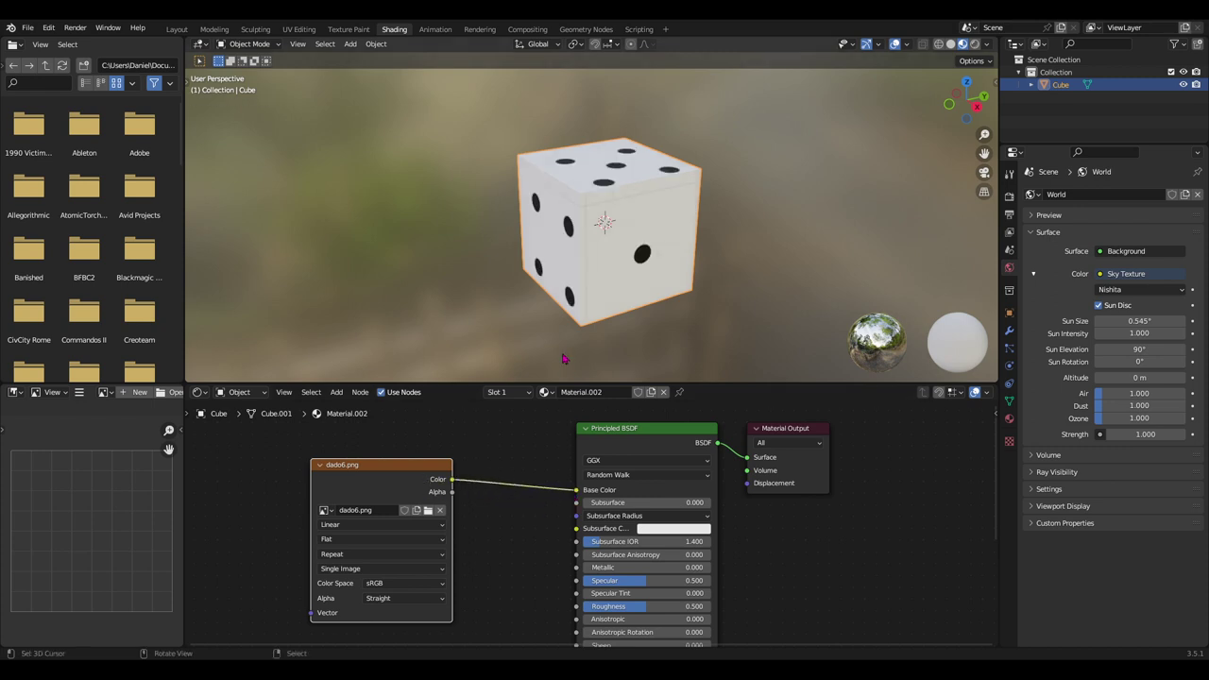
pyautogui.moveTo(616, 267)
pyautogui.mouseDown(button='middle')
pyautogui.moveTo(667, 266)
pyautogui.moveTo(481, 254)
pyautogui.mouseUp(button='middle')
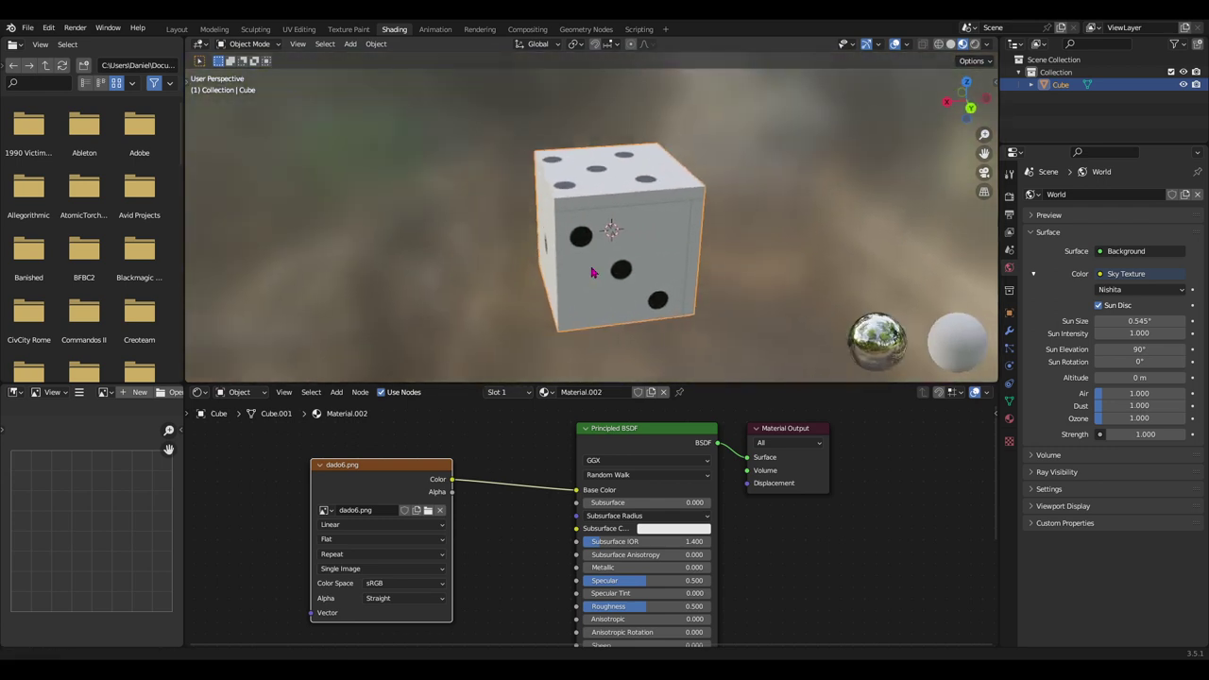
pyautogui.moveTo(482, 254); pyautogui.dragTo(665, 280, button='middle')
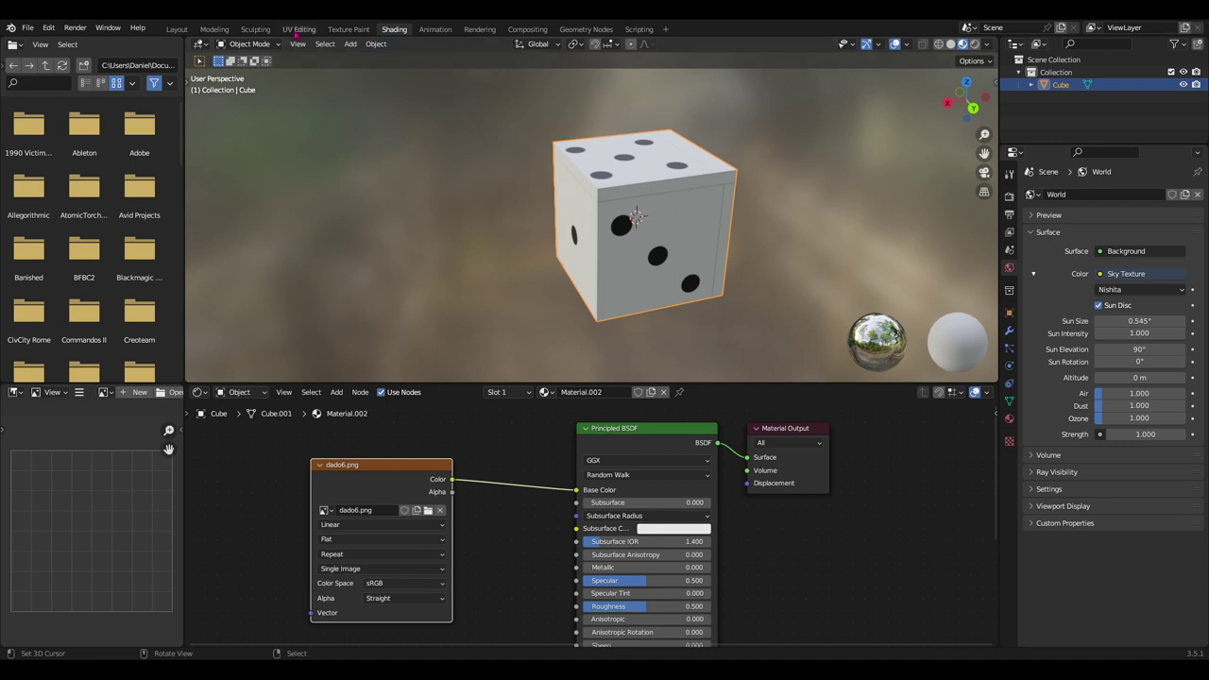
pyautogui.click(302, 31)
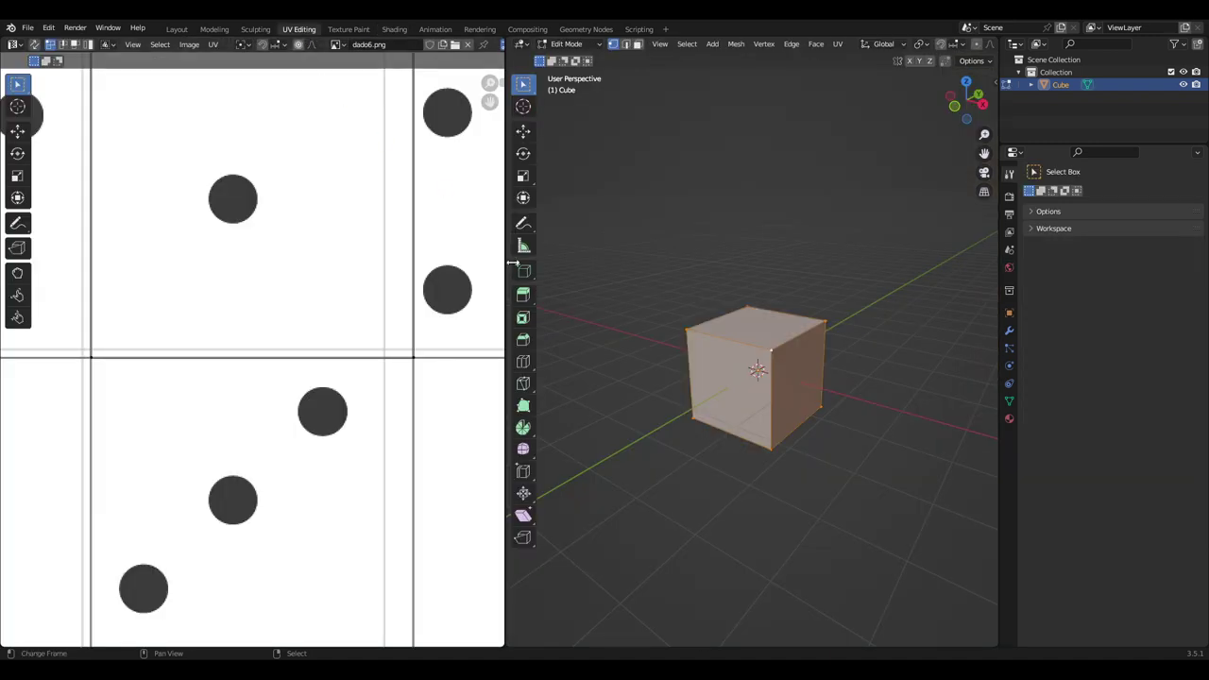
pyautogui.scroll(-5, 305, 336)
pyautogui.scroll(2, 319, 379)
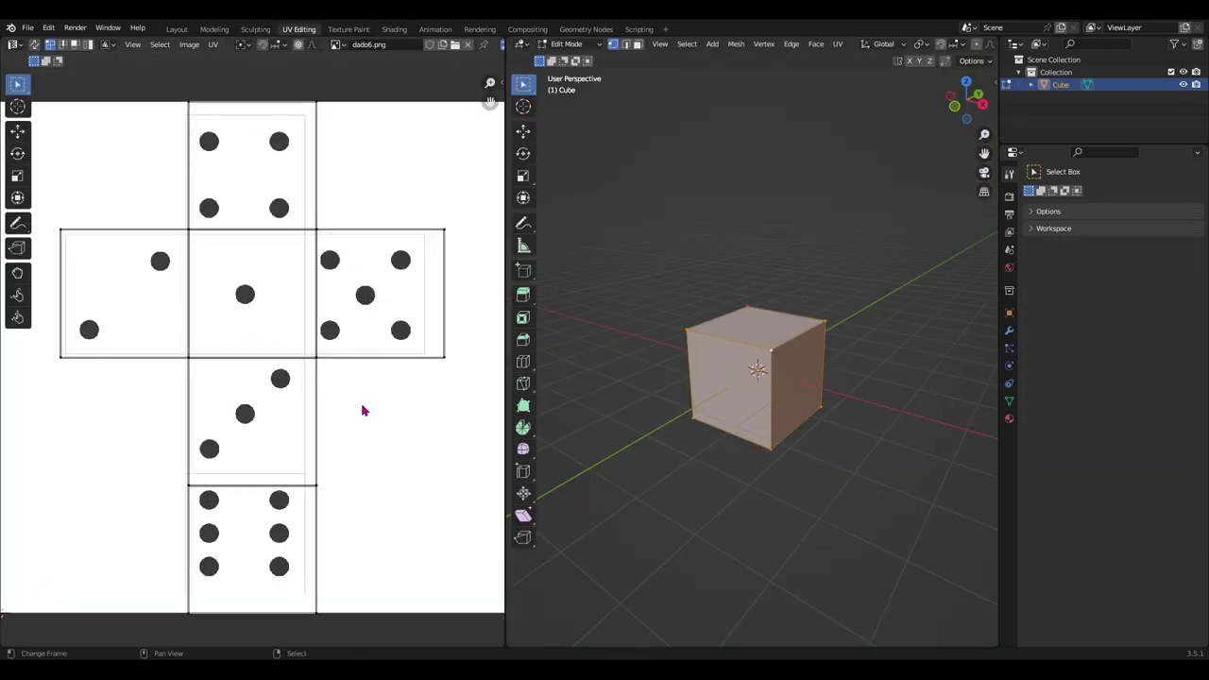
pyautogui.scroll(-1, 363, 409)
pyautogui.moveTo(372, 410); pyautogui.dragTo(391, 394, button='middle')
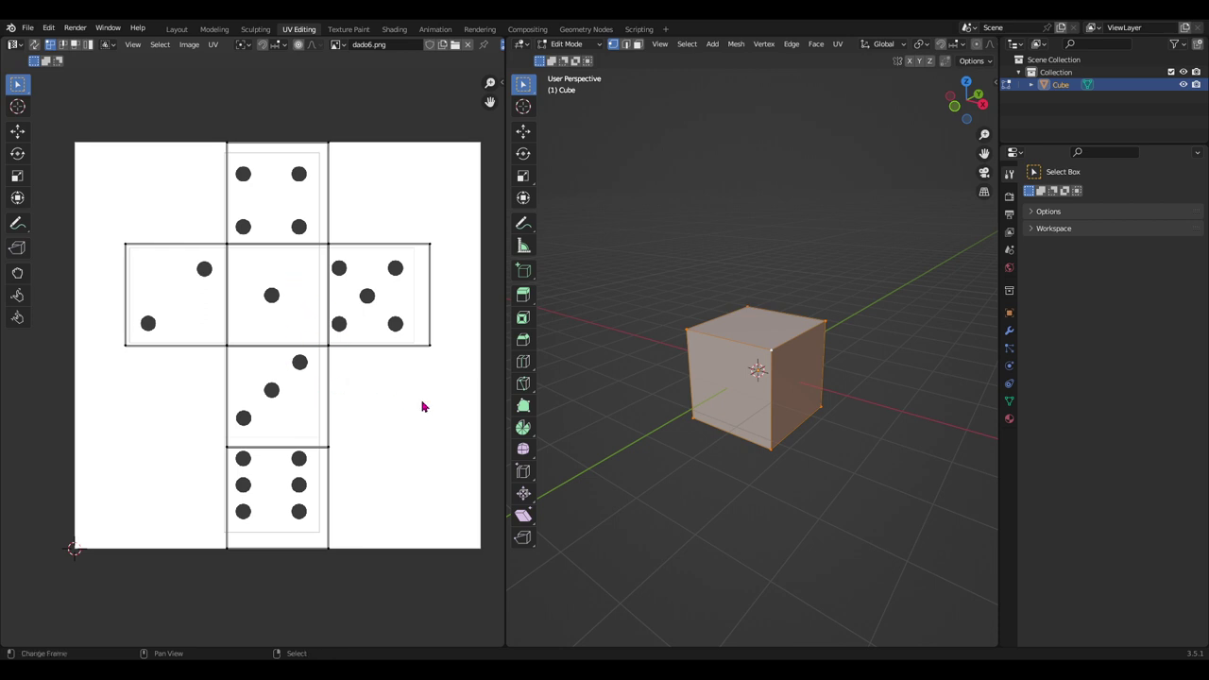
pyautogui.press('Tab')
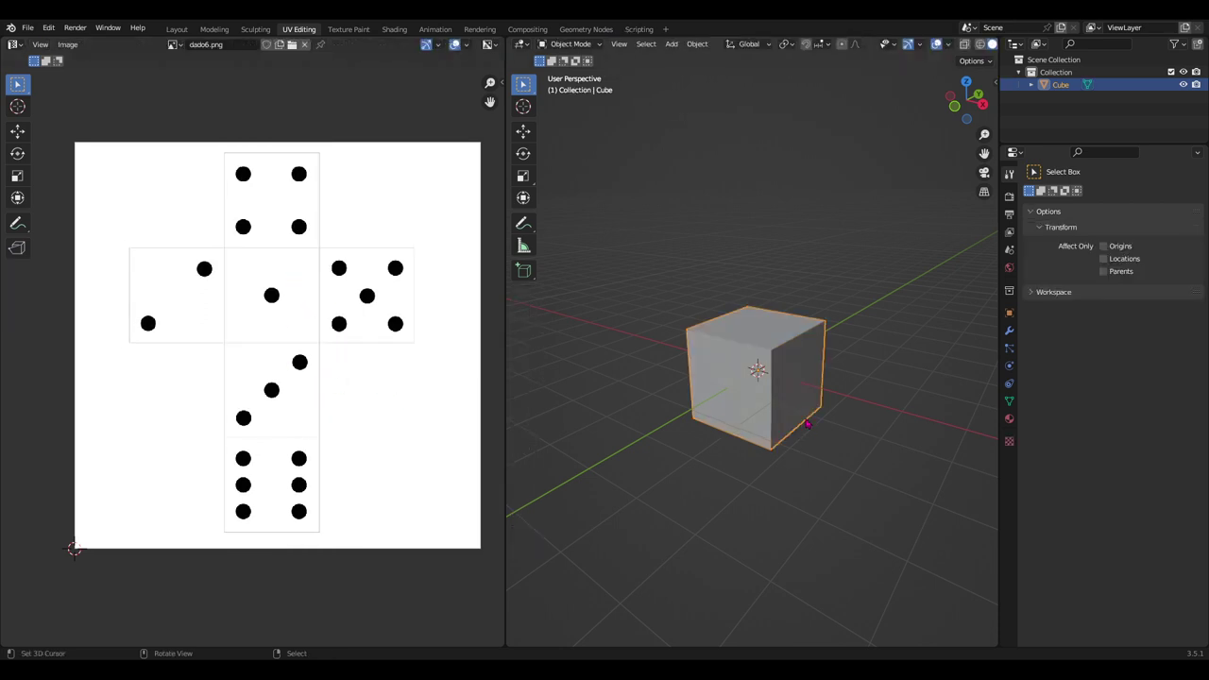
pyautogui.press('Tab')
pyautogui.moveTo(818, 442); pyautogui.dragTo(794, 451, button='middle')
pyautogui.press('Tab')
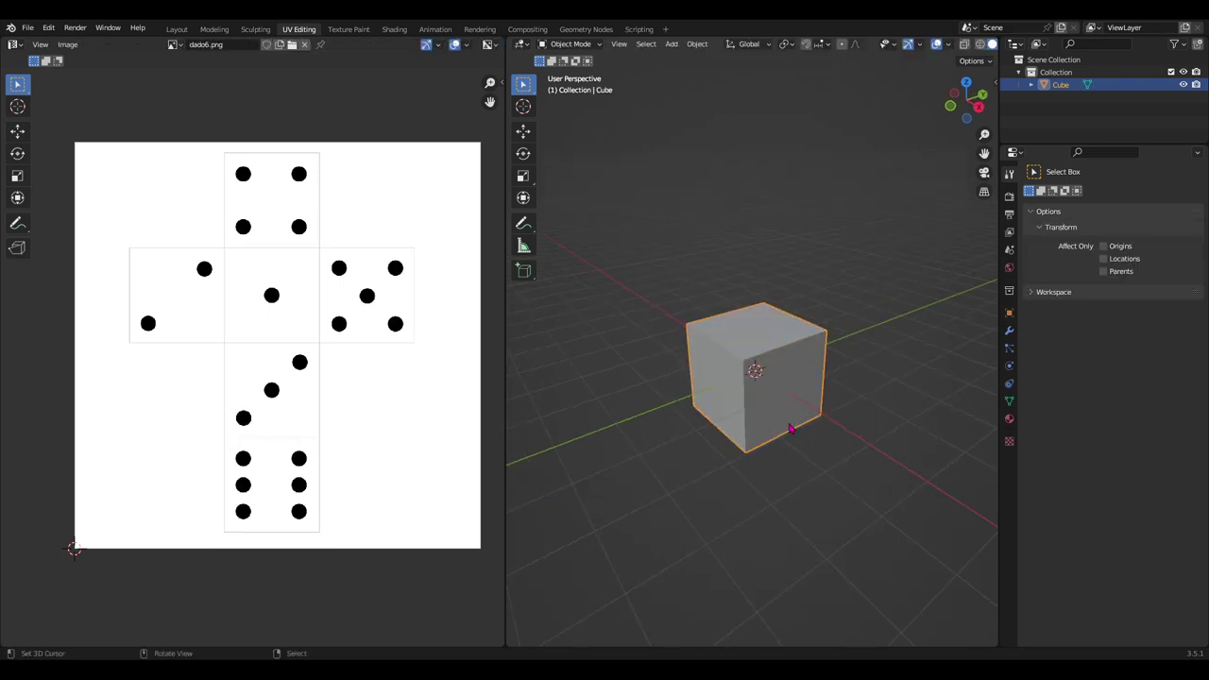
pyautogui.press('Tab')
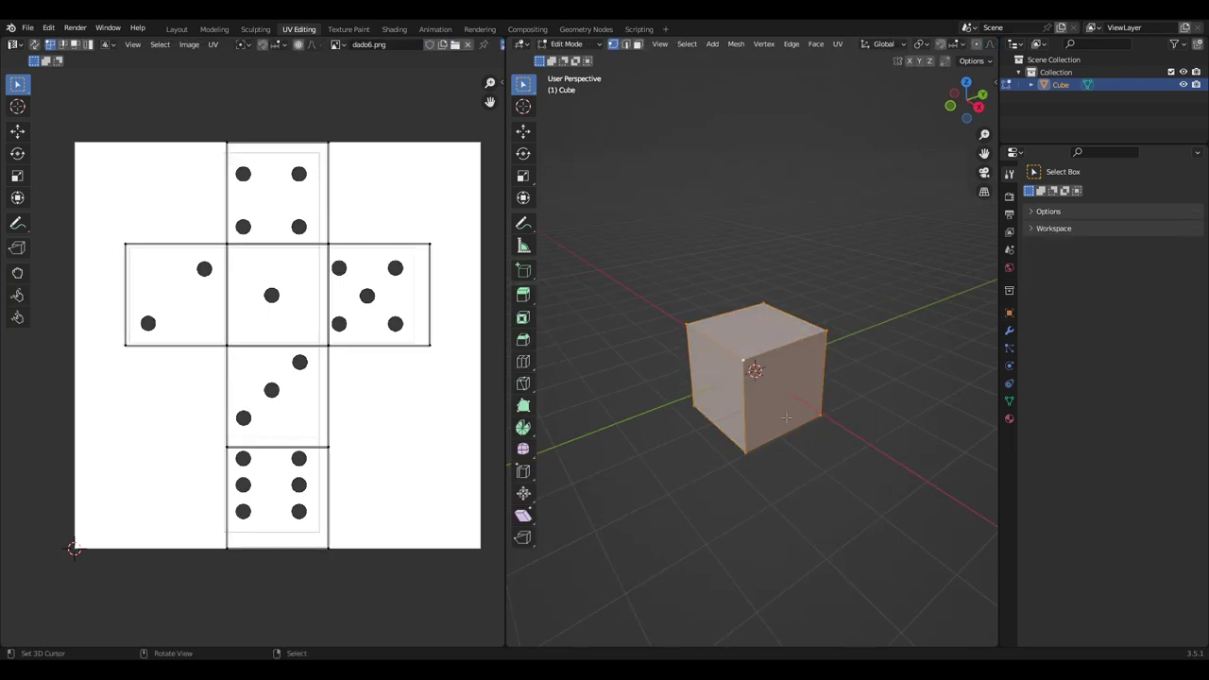
pyautogui.moveTo(700, 482); pyautogui.dragTo(704, 475, button='middle')
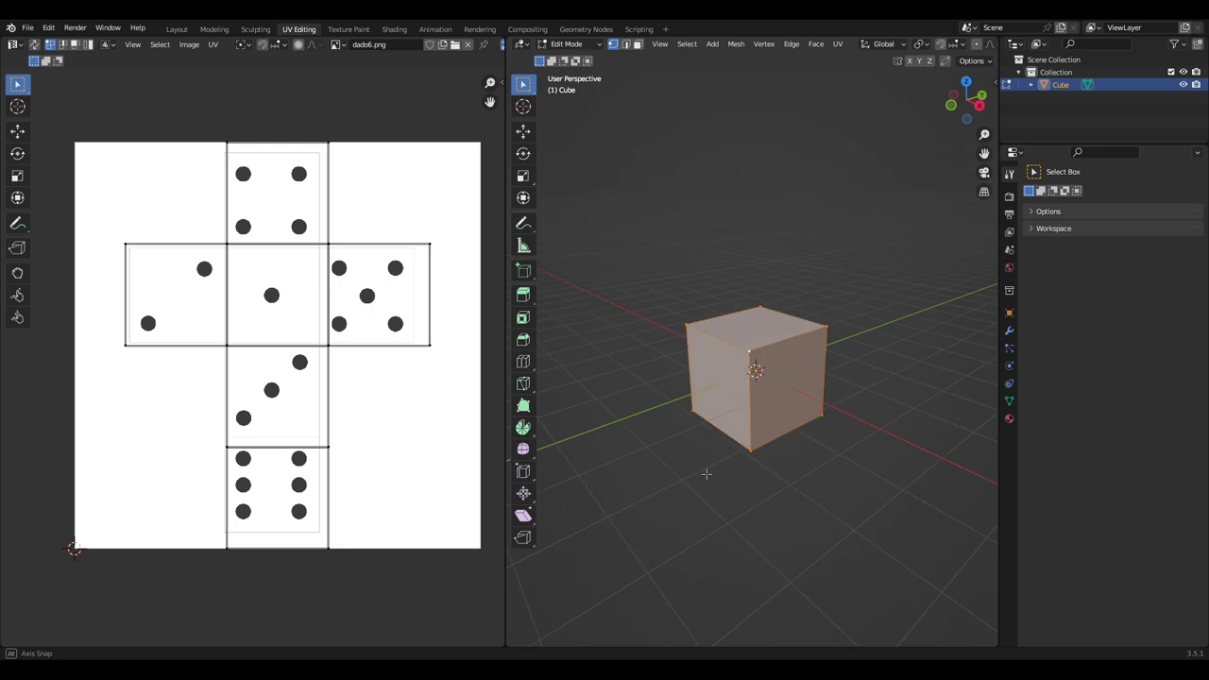
pyautogui.scroll(1, 271, 312)
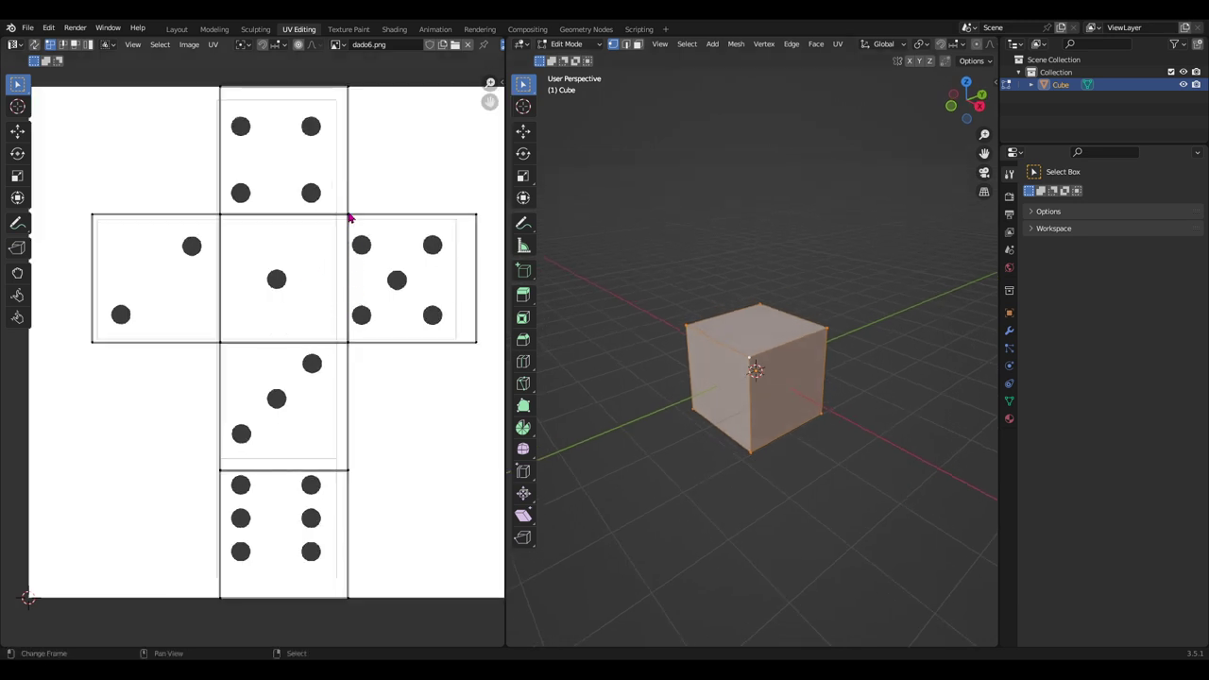
pyautogui.moveTo(333, 196); pyautogui.dragTo(366, 245)
# Select all UV islands, scale them to about 0.95, and start moving them onto the image squares.
pyautogui.press('a')
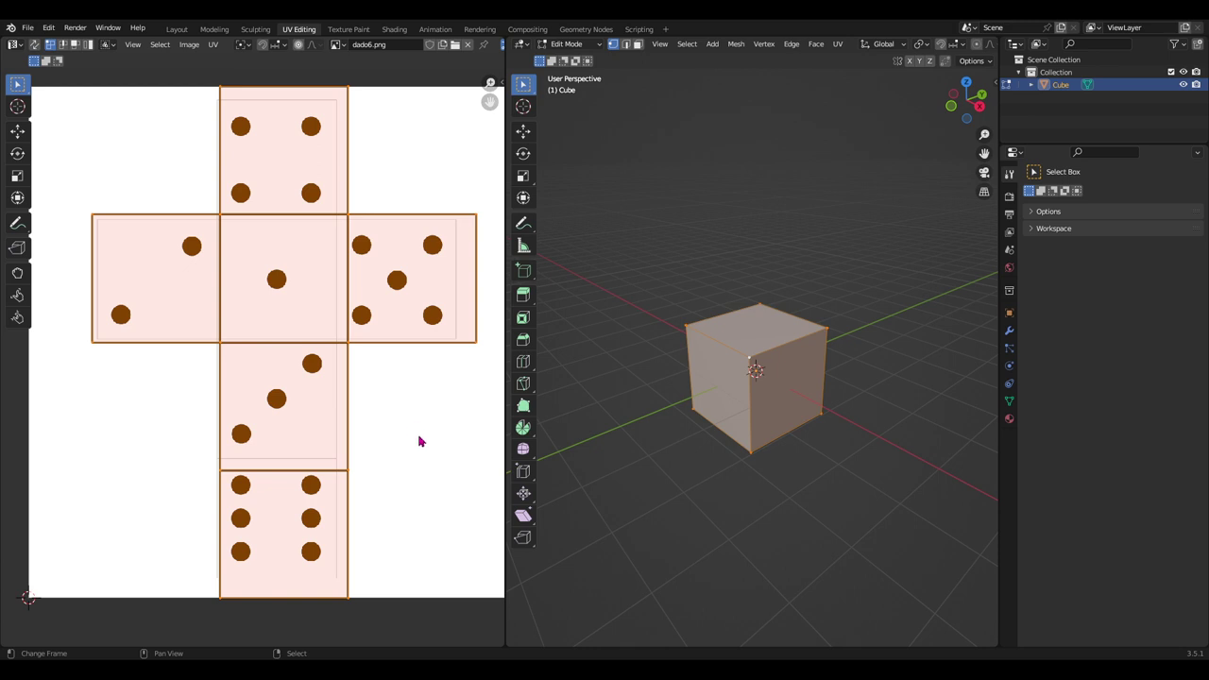
pyautogui.press('s')
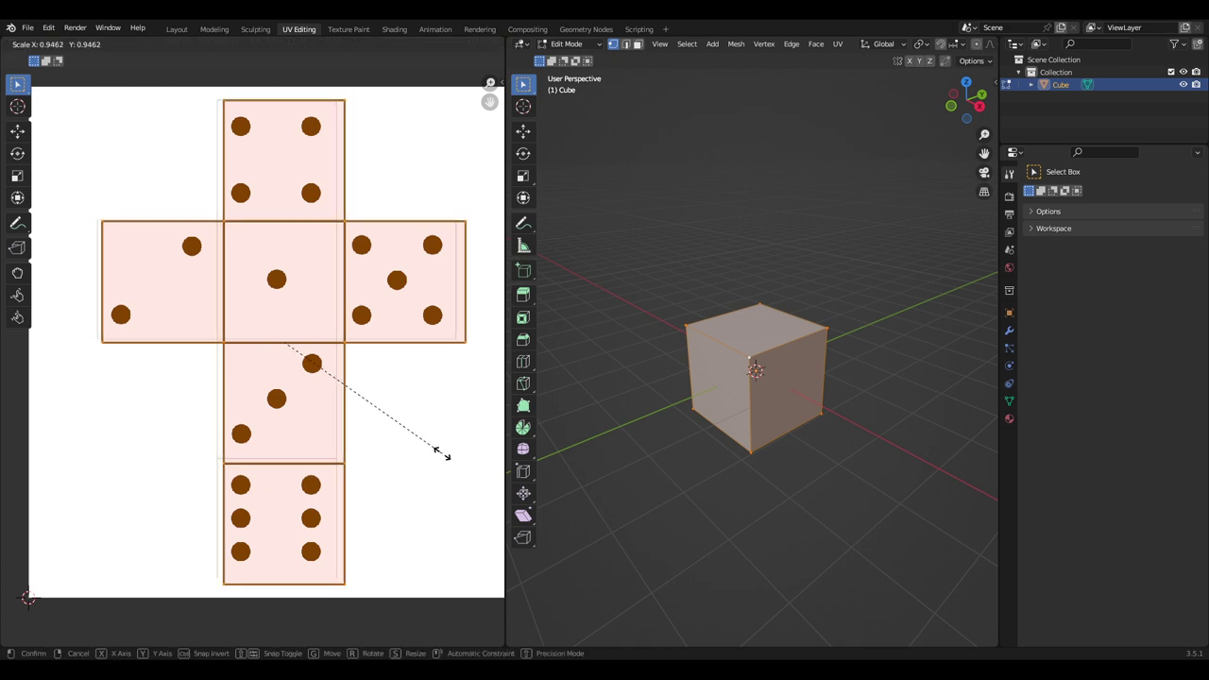
pyautogui.click(442, 455)
pyautogui.press('g')
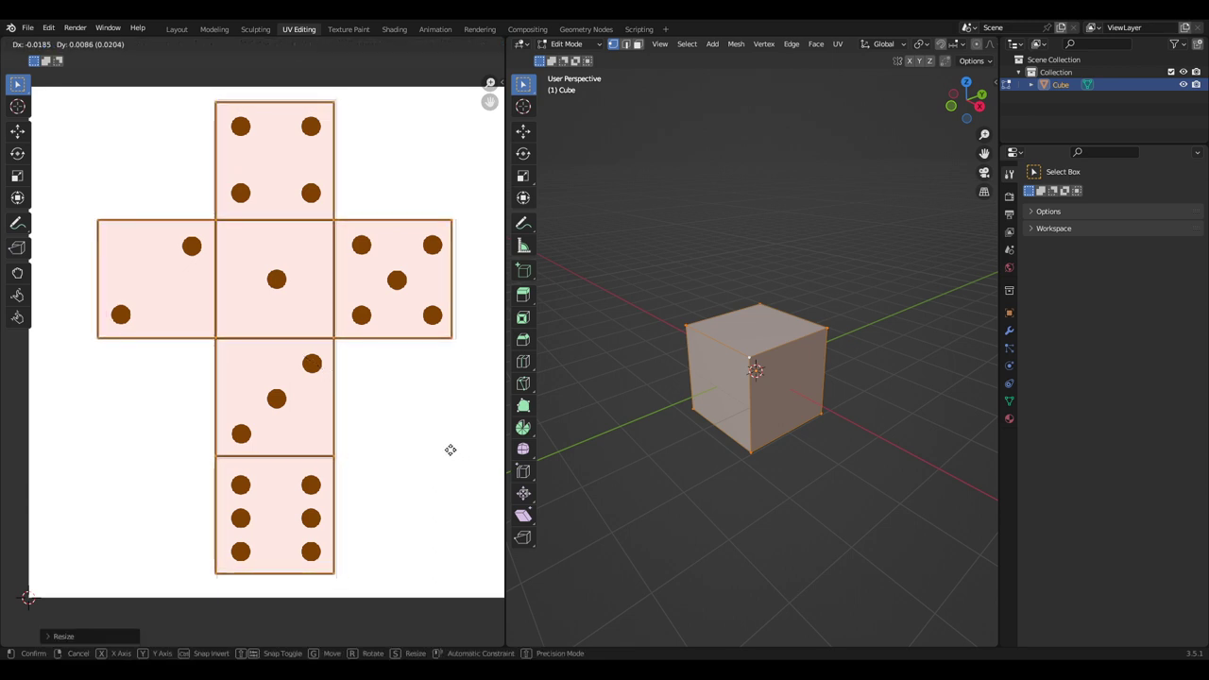
# Drop the islands on the image squares and view the die in Material Preview.
pyautogui.click(450, 449)
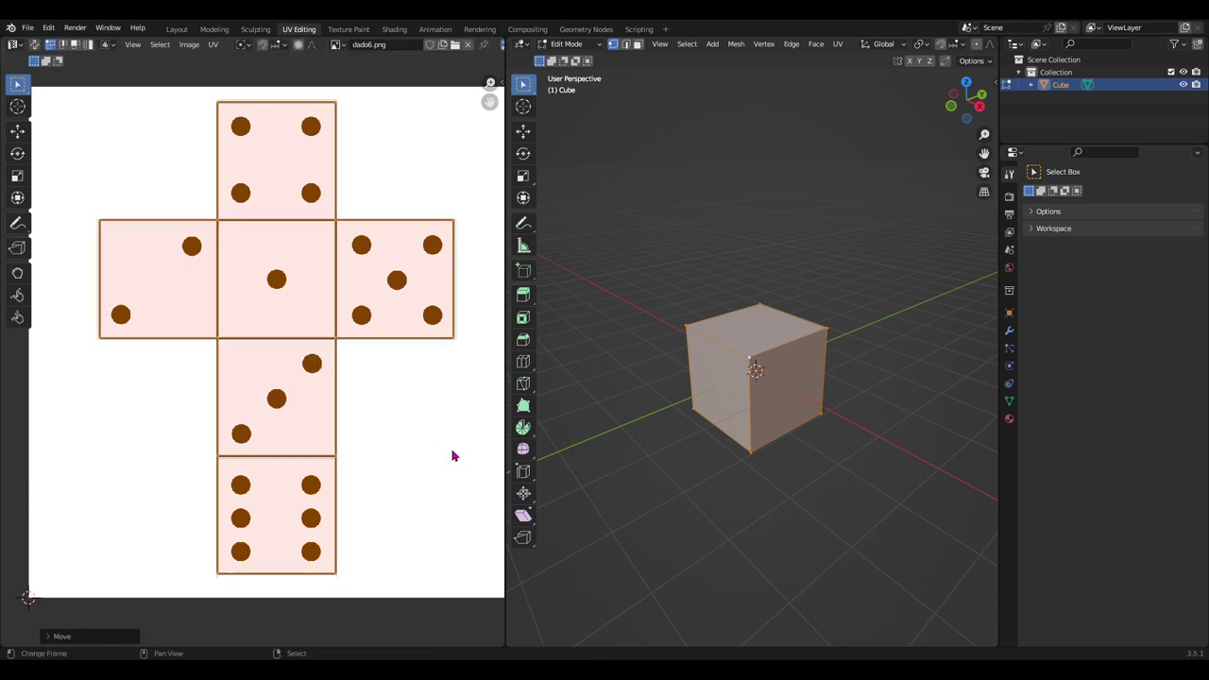
pyautogui.press('Tab')
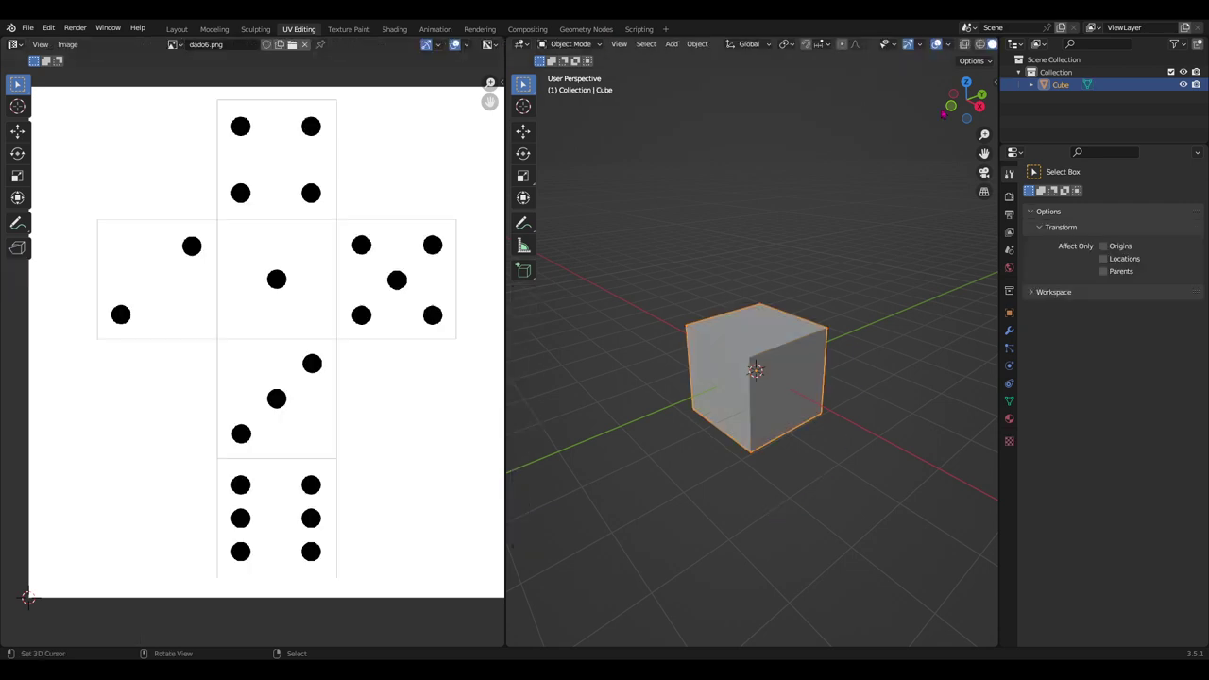
pyautogui.scroll(-2, 980, 45)
pyautogui.click(964, 45)
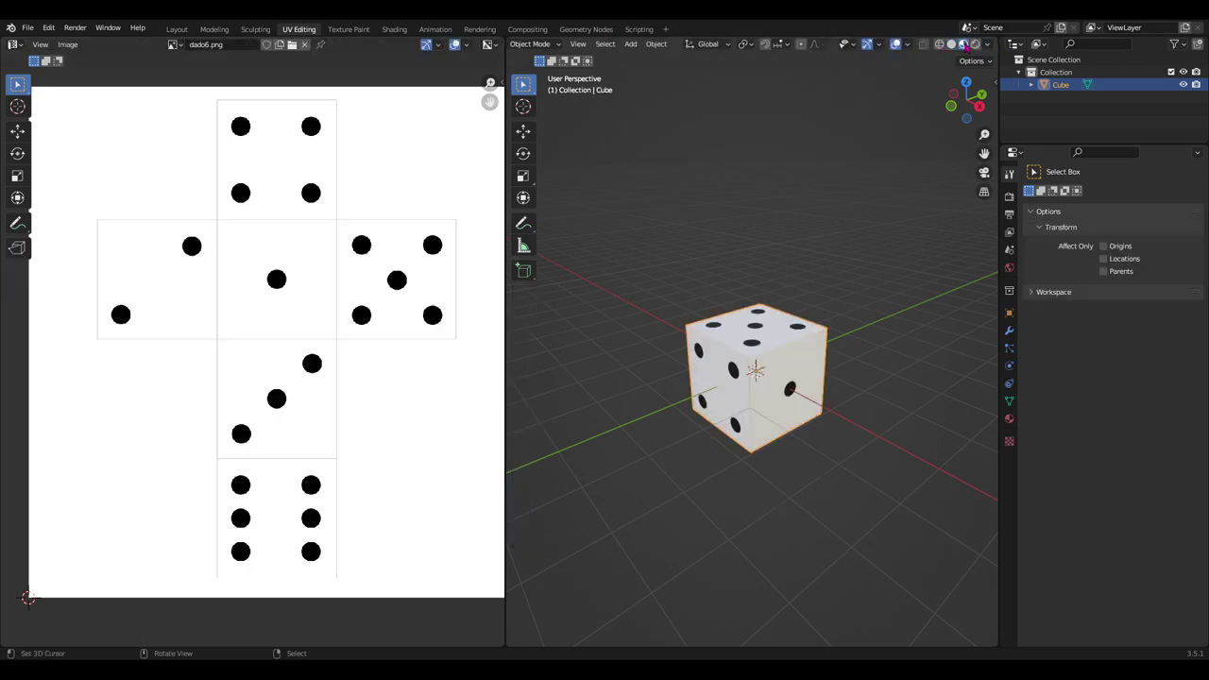
pyautogui.moveTo(879, 369); pyautogui.dragTo(803, 397, button='middle')
pyautogui.scroll(3, 802, 396)
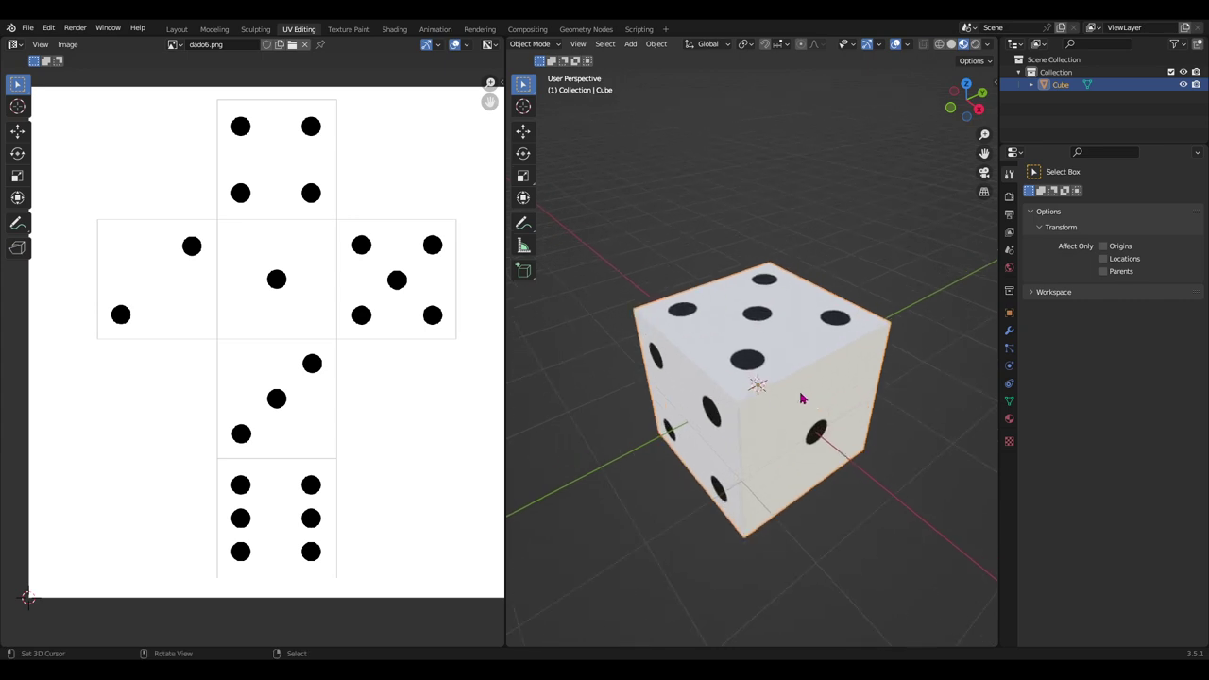
# Realign the UV corner below the center square and the one-dot face's corner and edge.
pyautogui.press('Tab')
pyautogui.click(335, 337)
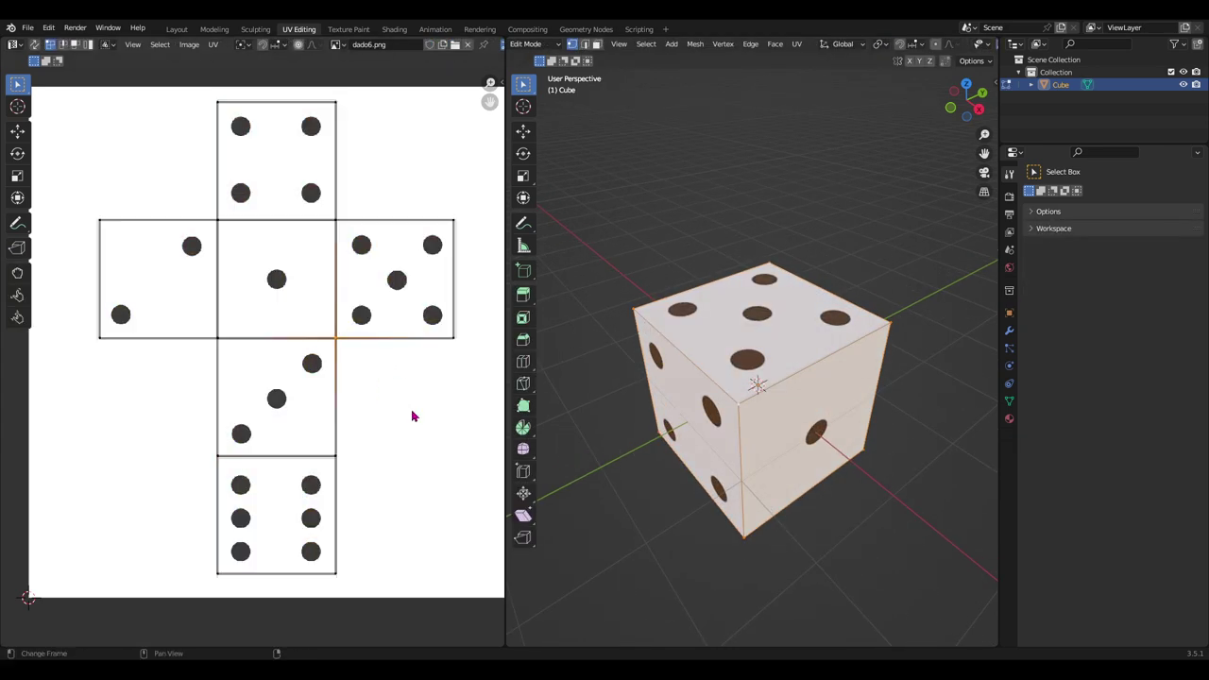
pyautogui.press('g')
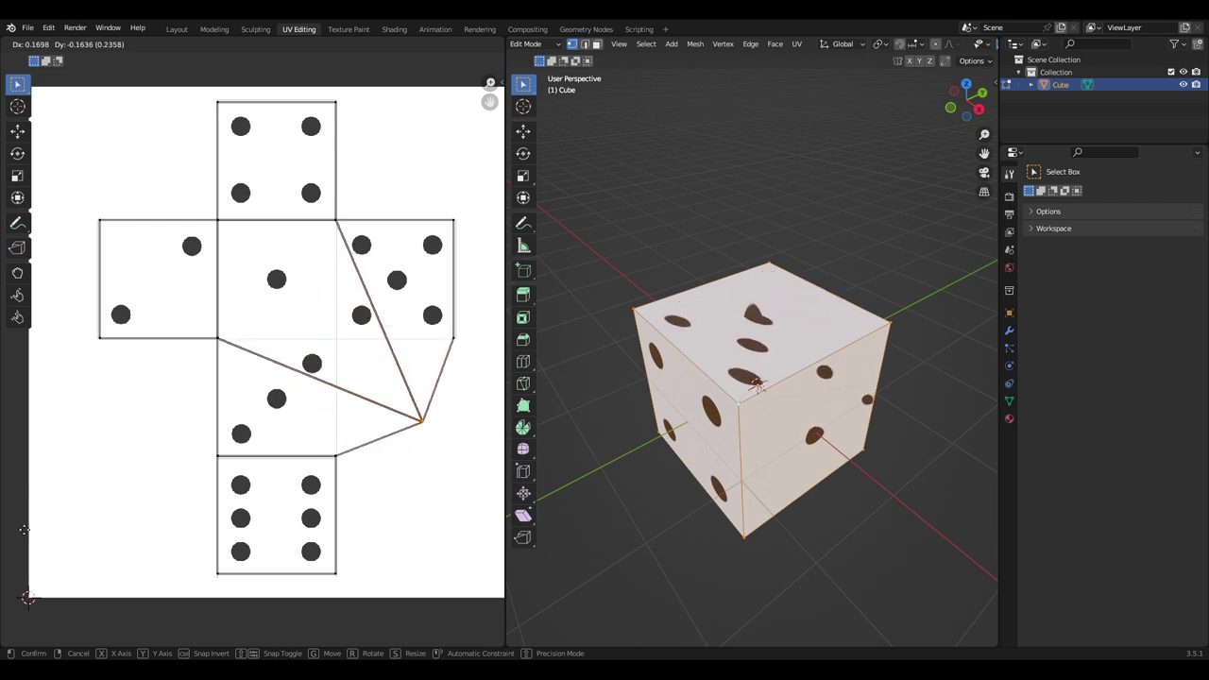
pyautogui.click(440, 446)
pyautogui.moveTo(90, 194); pyautogui.dragTo(161, 265)
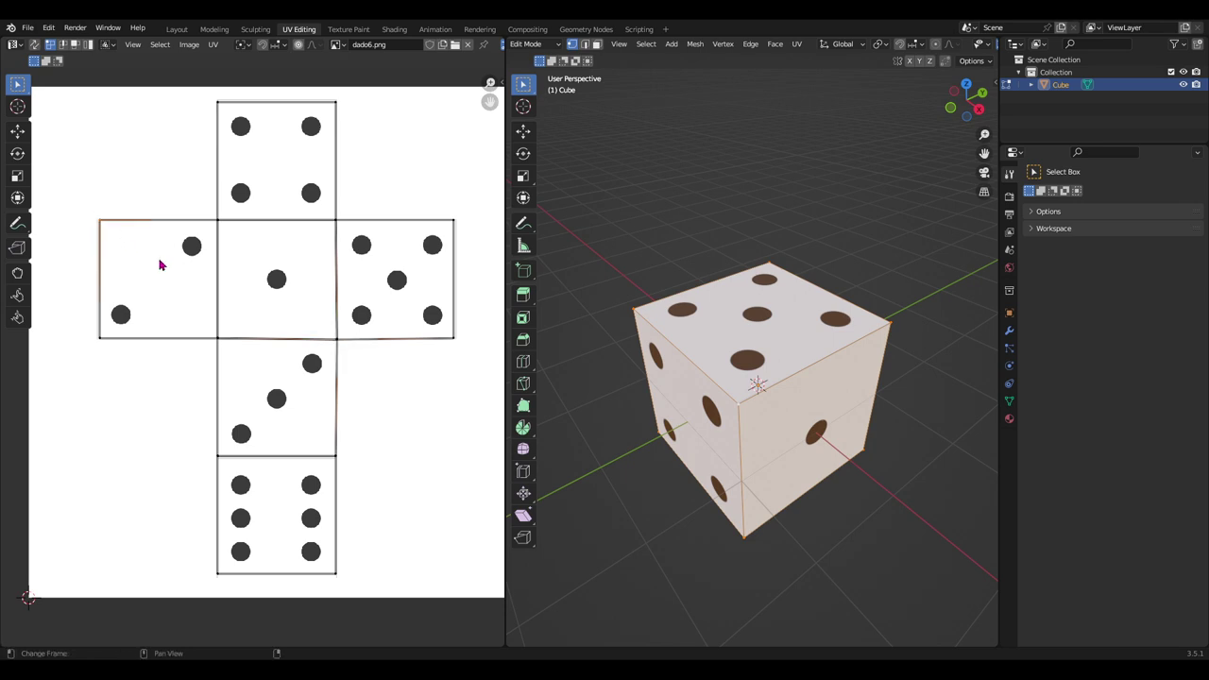
pyautogui.press('g')
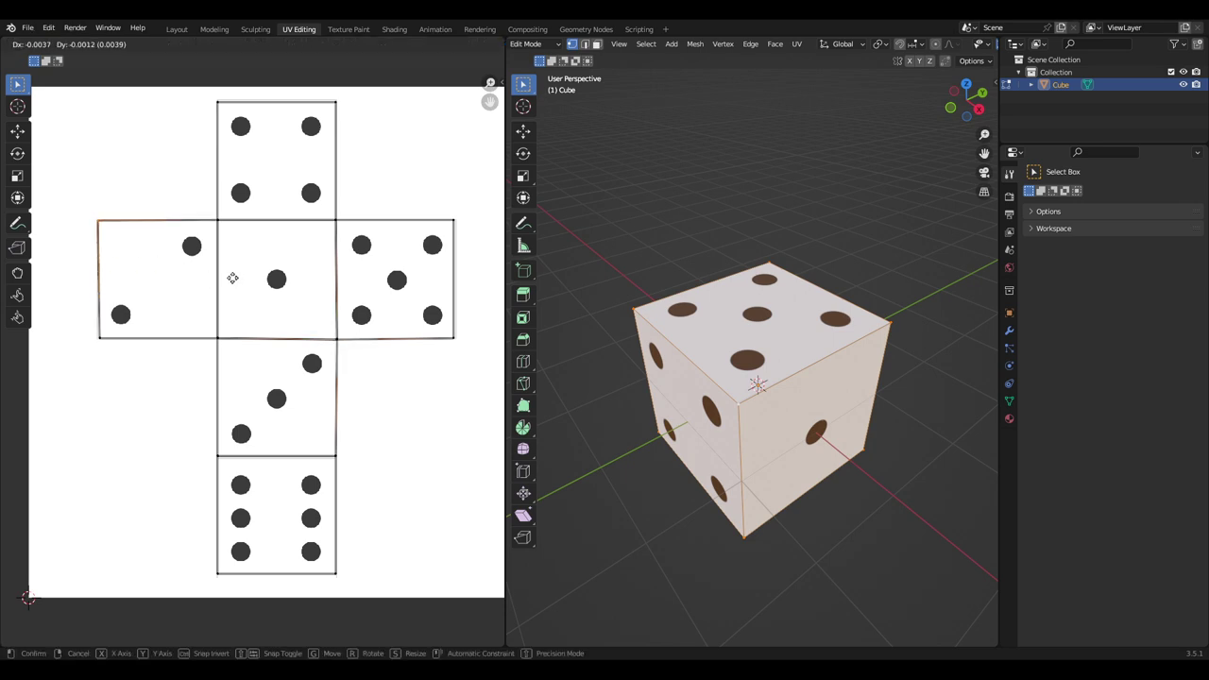
pyautogui.click(234, 278)
pyautogui.press('g')
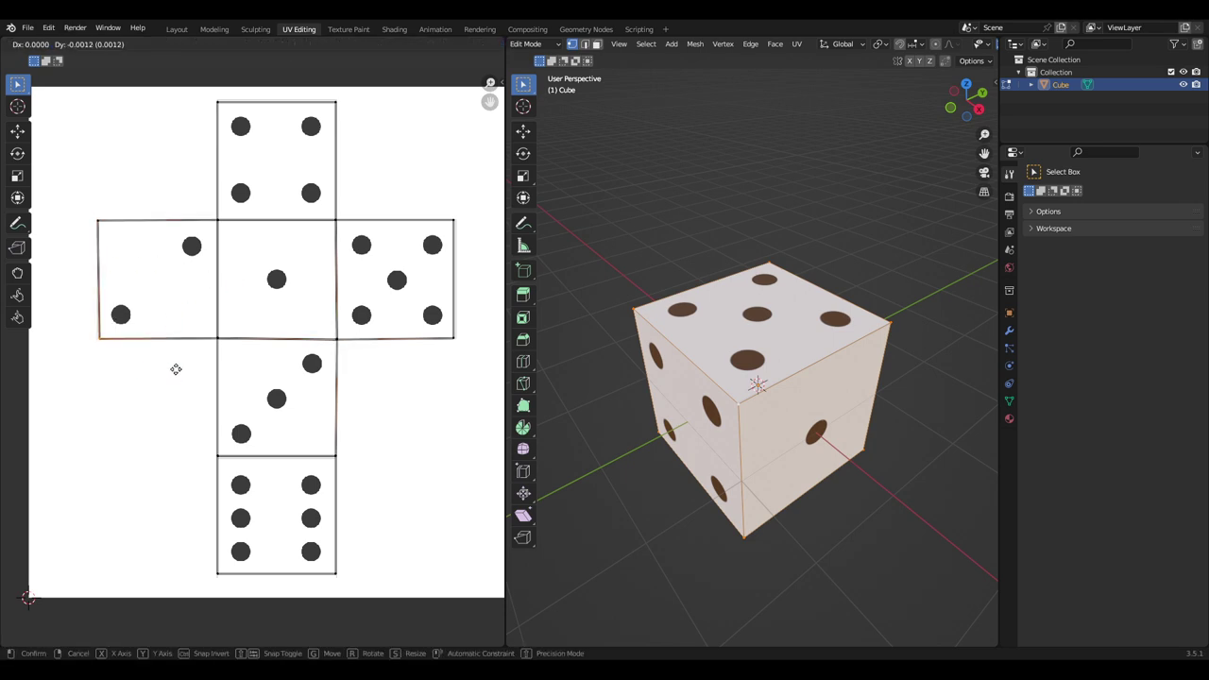
pyautogui.click(173, 369)
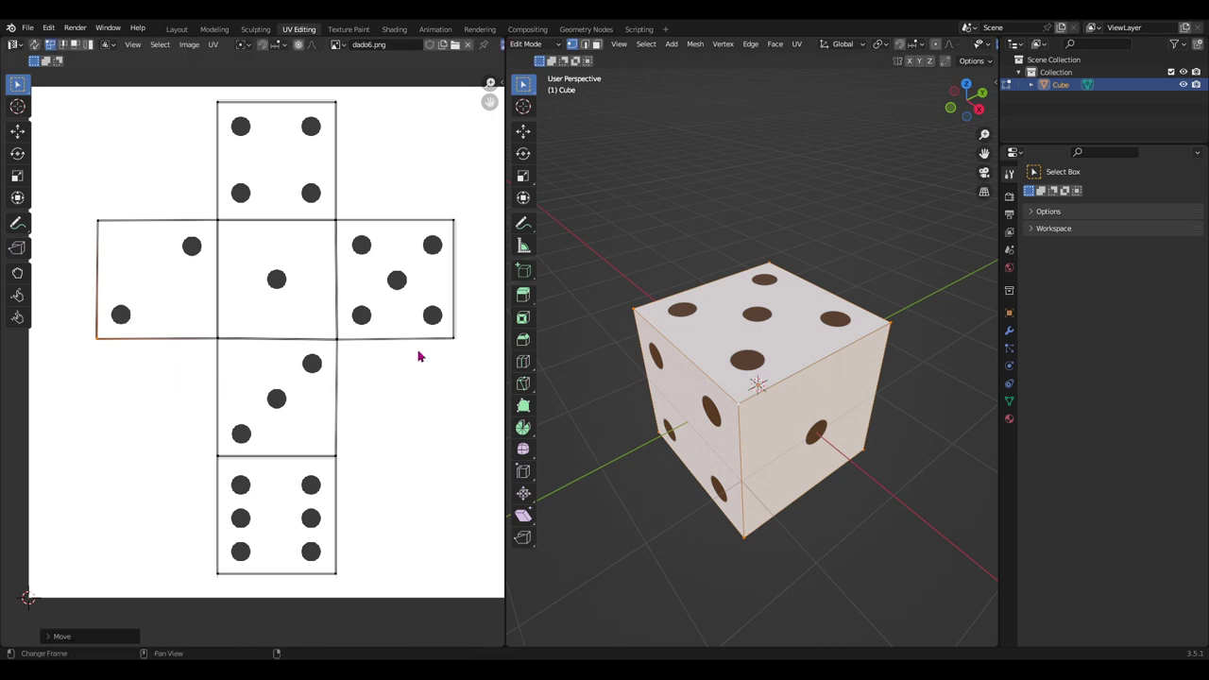
# Snap the five-dot island's right corners and the four-dot island's top edge onto the grid lines.
pyautogui.moveTo(416, 321); pyautogui.dragTo(466, 351)
pyautogui.press('g')
pyautogui.click(475, 356)
pyautogui.moveTo(440, 202); pyautogui.dragTo(475, 243)
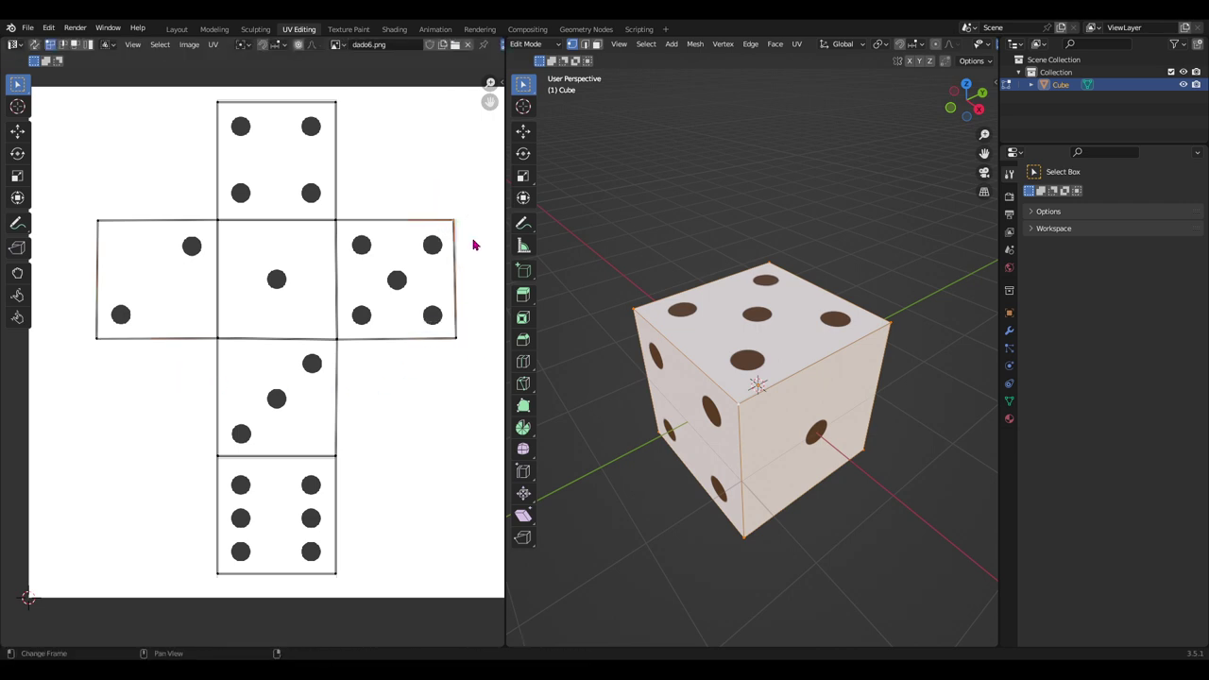
pyautogui.press('g')
pyautogui.click(475, 250)
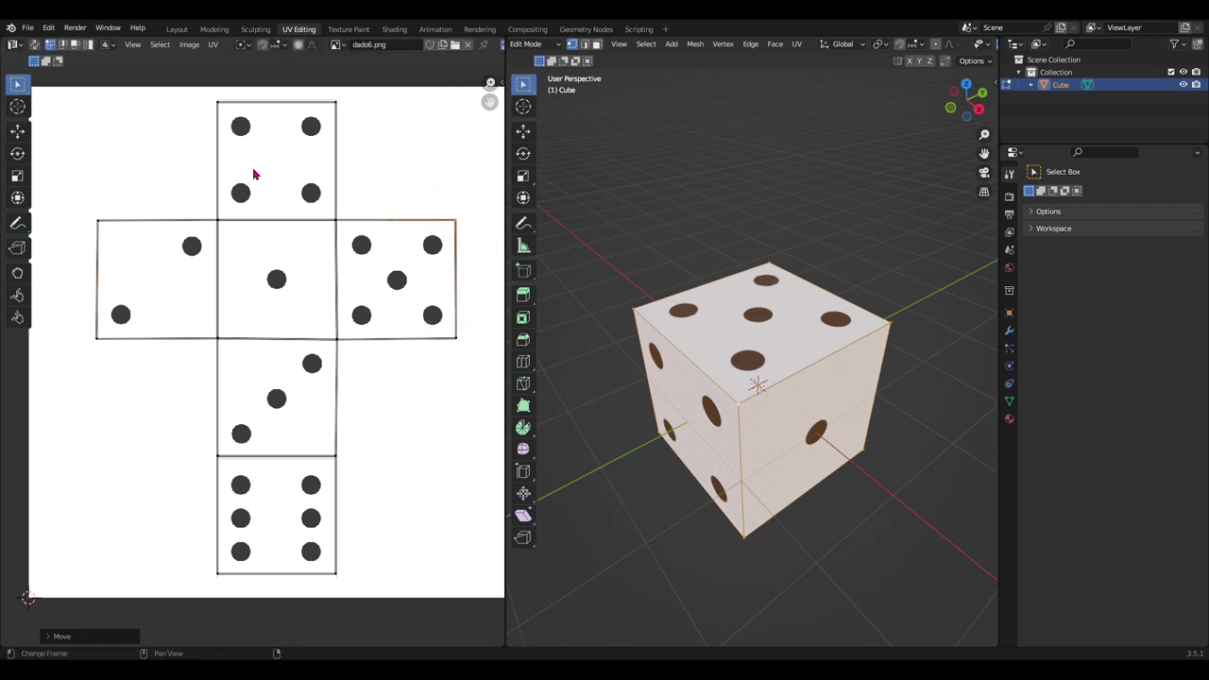
pyautogui.moveTo(194, 95); pyautogui.dragTo(349, 128)
pyautogui.press('g')
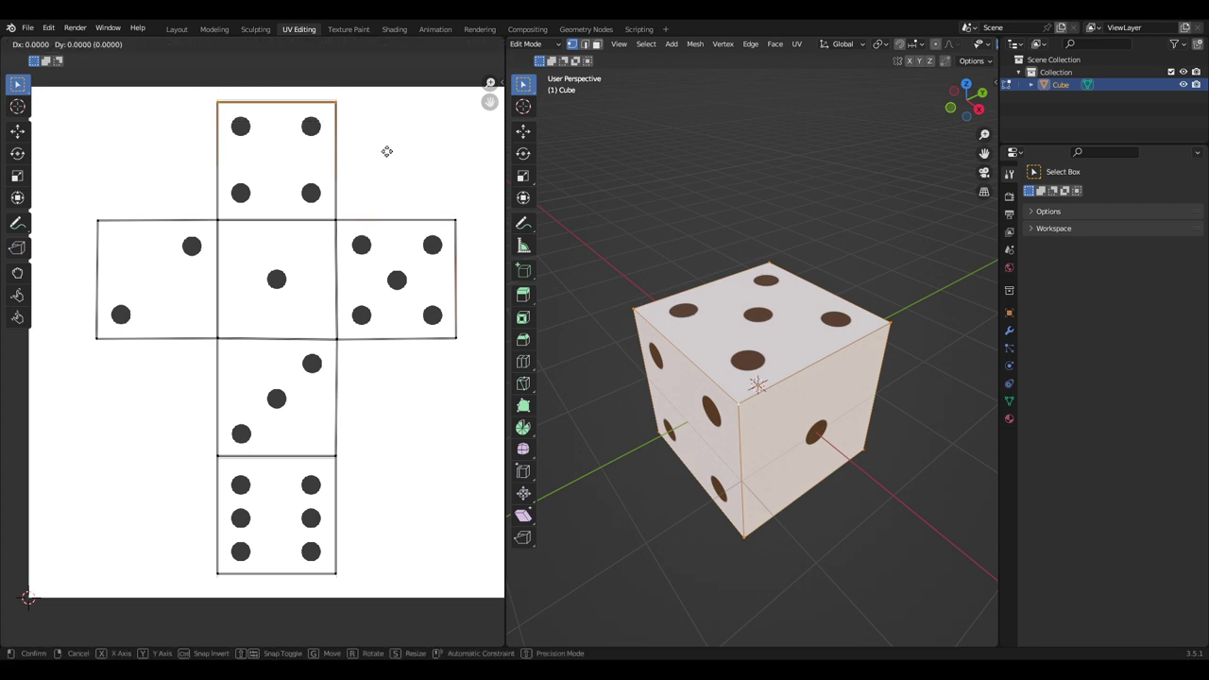
pyautogui.click(390, 133)
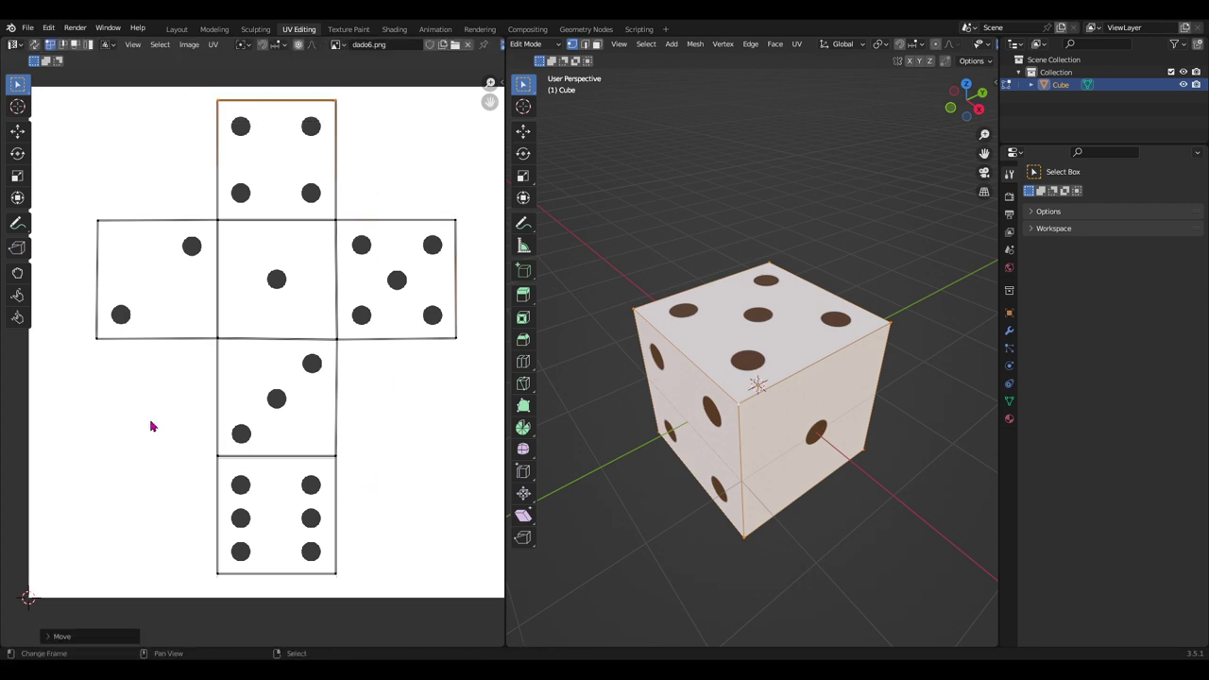
# Shift the six-dot island slightly lower, deselect it, and return to Object Mode.
pyautogui.moveTo(149, 406); pyautogui.dragTo(419, 593)
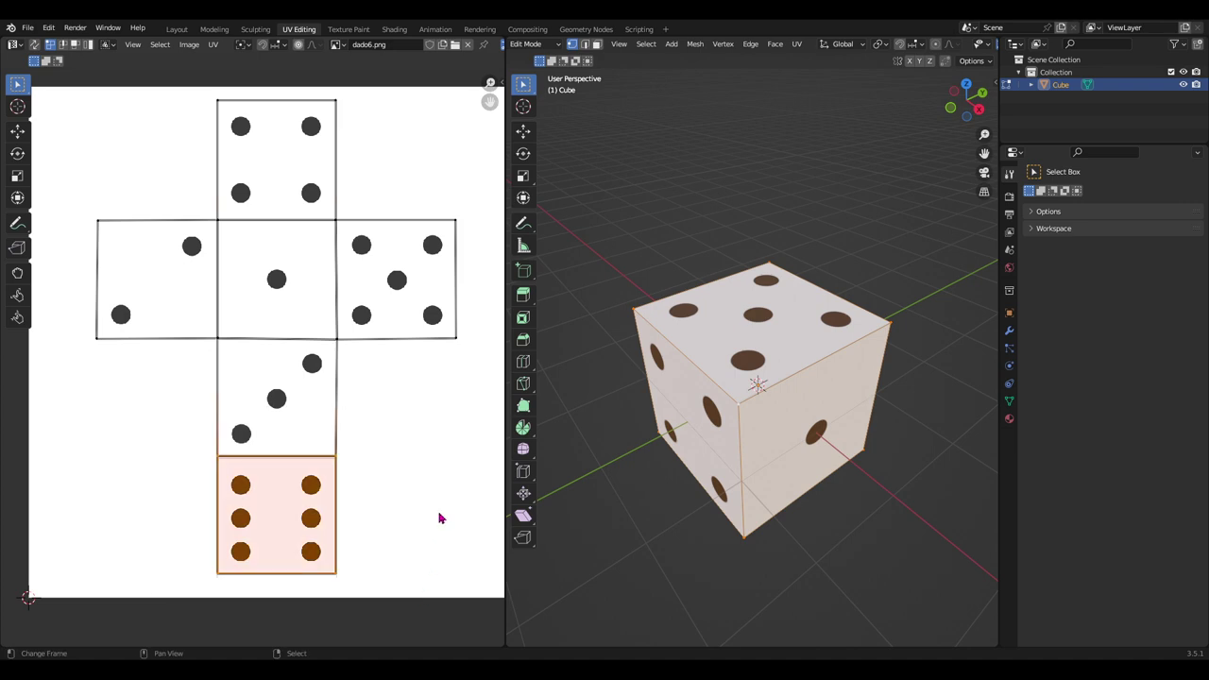
pyautogui.press('g')
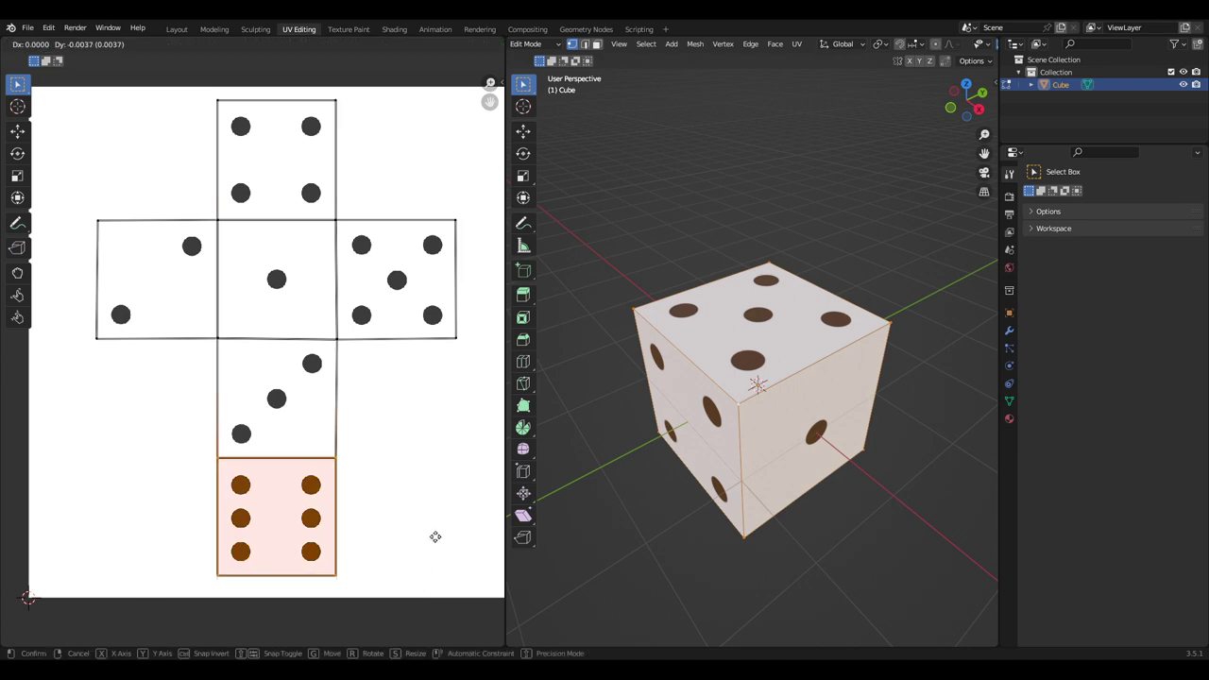
pyautogui.click(435, 535)
pyautogui.moveTo(175, 553); pyautogui.dragTo(418, 597)
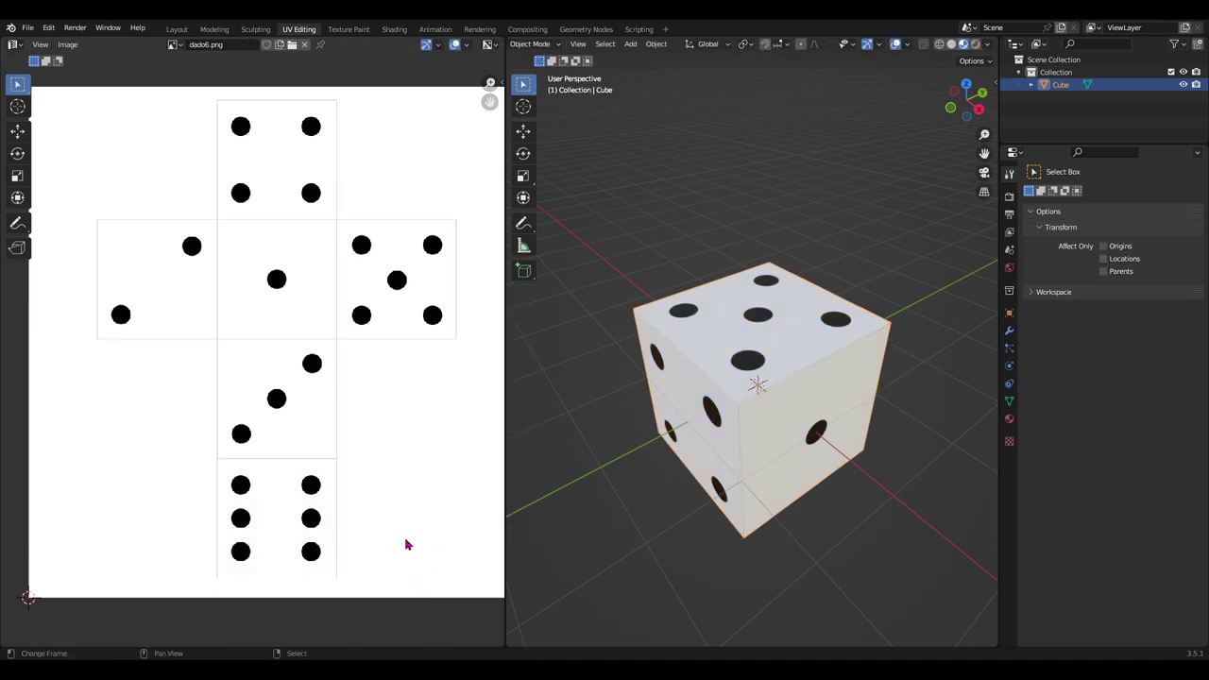
pyautogui.press('Tab')
# Orbit to a lower side angle and enter Edit Mode on the die.
pyautogui.moveTo(767, 530)
pyautogui.mouseDown(button='middle')
pyautogui.moveTo(823, 519)
pyautogui.moveTo(739, 461)
pyautogui.moveTo(790, 501)
pyautogui.moveTo(754, 504)
pyautogui.mouseUp(button='middle')
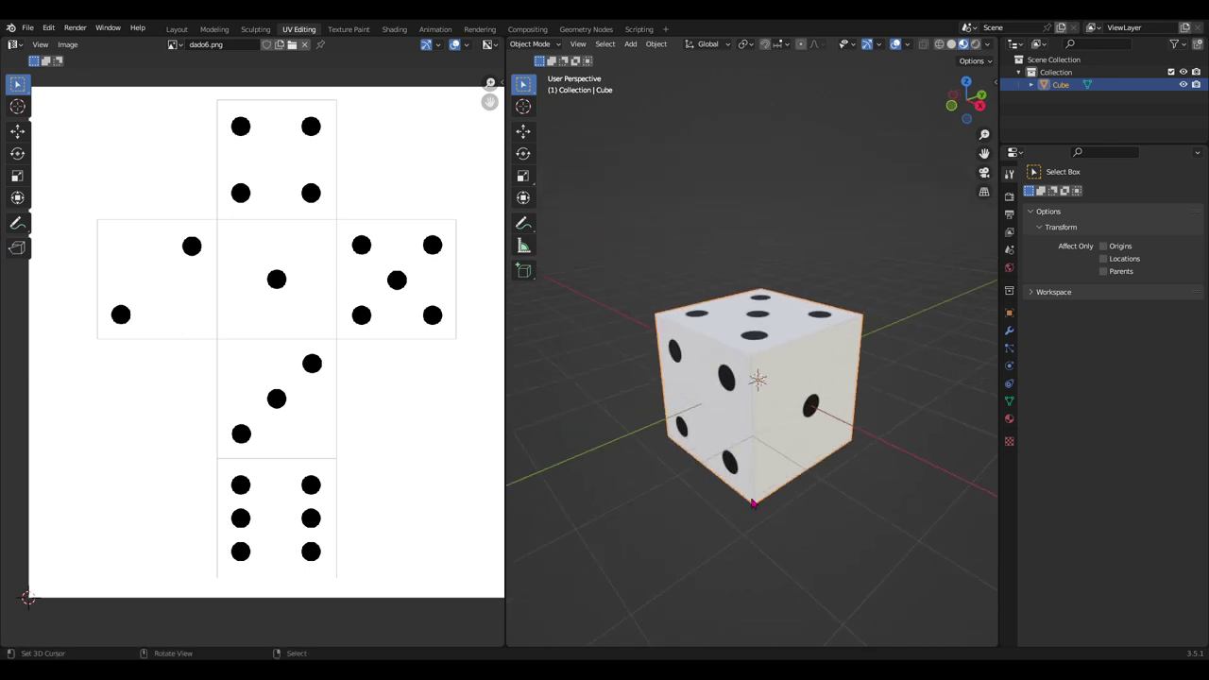
pyautogui.press('Tab')
pyautogui.press('Tab')
pyautogui.press('Tab')
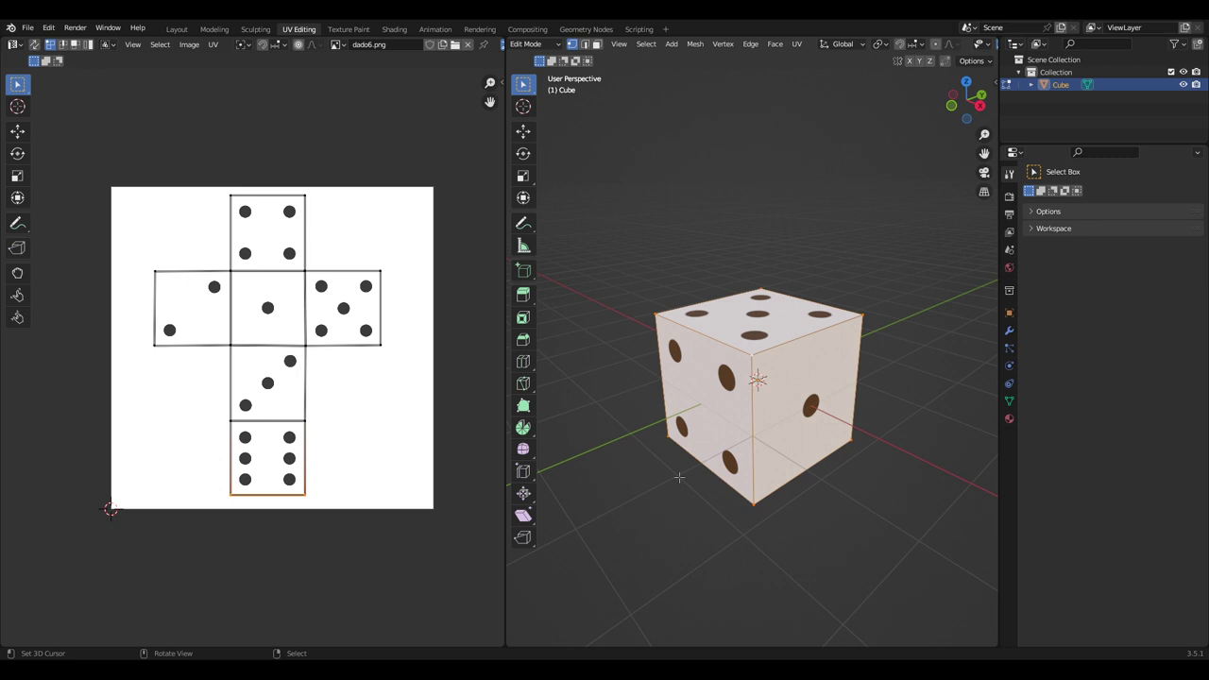
# Search the F3 operator menu for 'unw' (UV unwrap) and confirm it.
pyautogui.press('F3')
pyautogui.press('Escape')
pyautogui.press('F3')
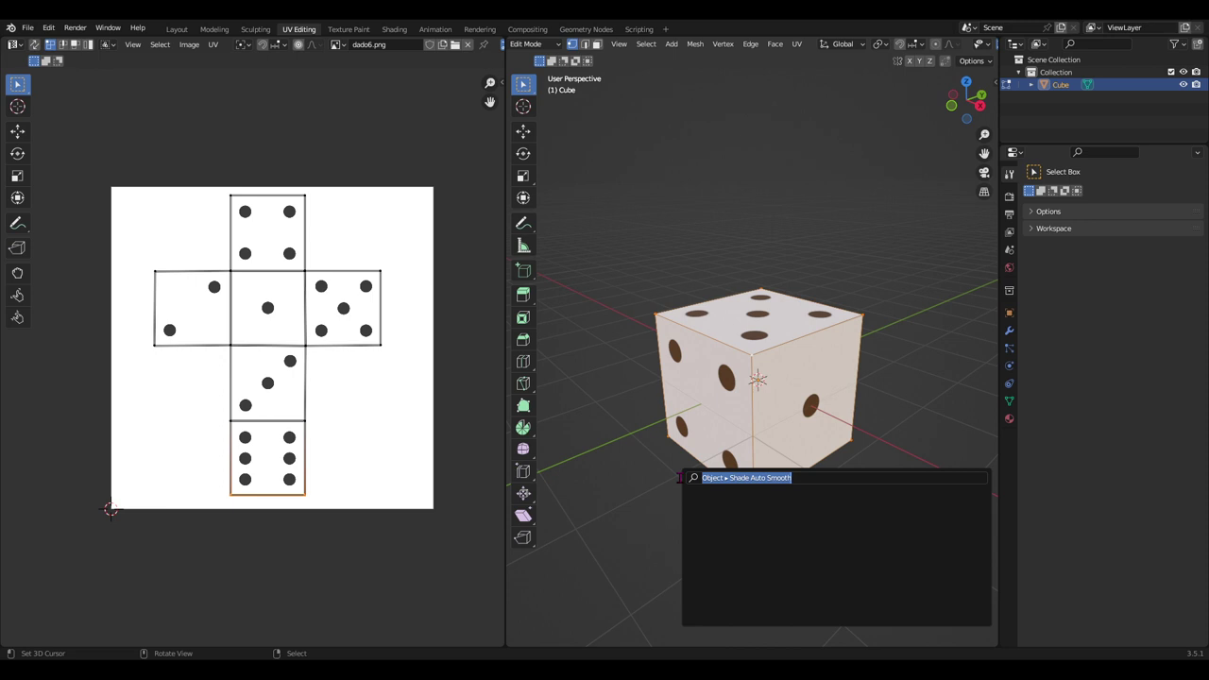
pyautogui.write('unw')
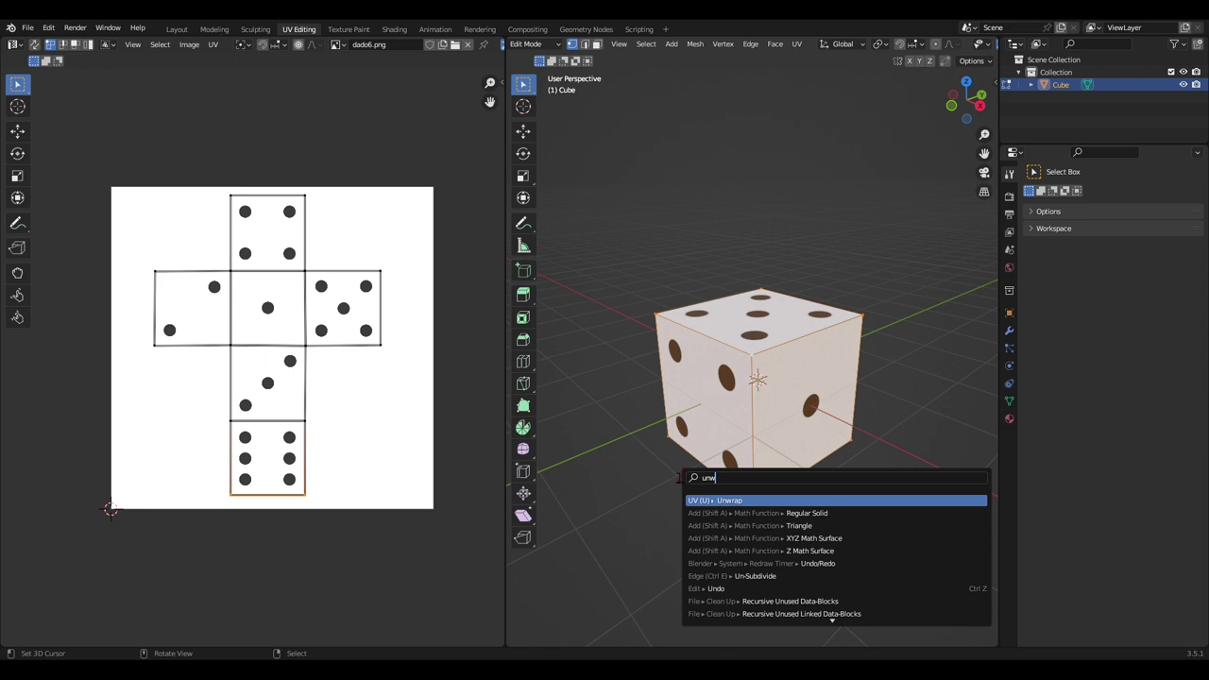
pyautogui.press('Return')
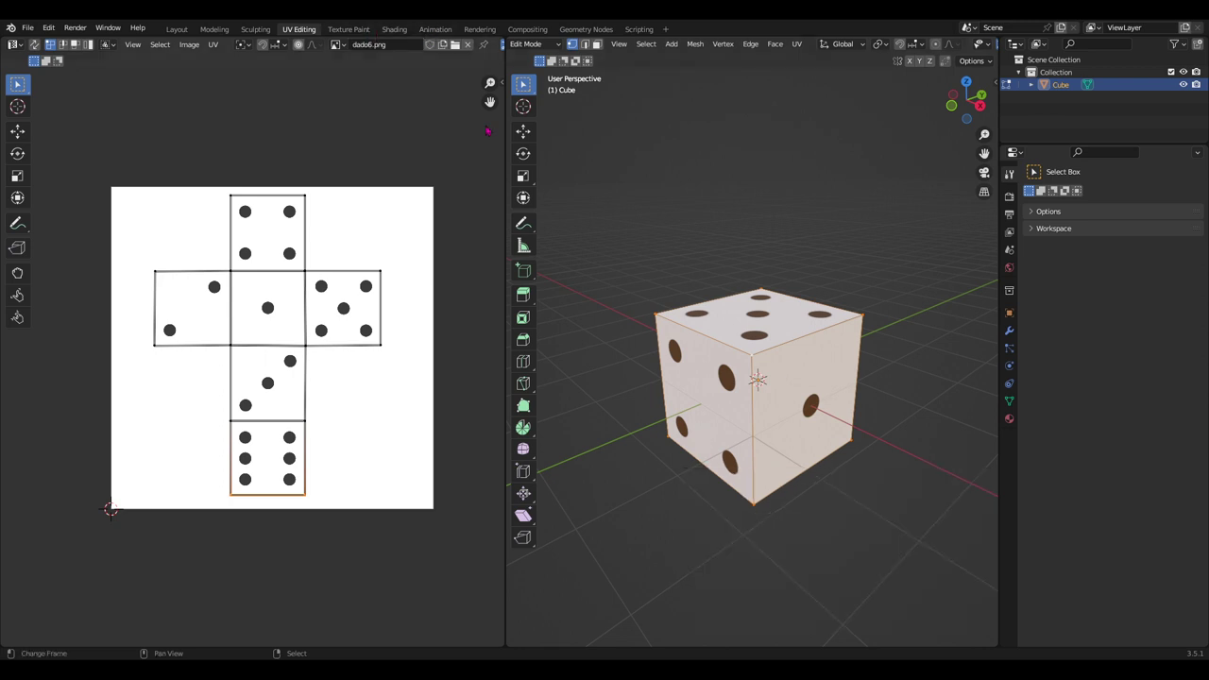
pyautogui.scroll(-2, 766, 357)
# Return to Object Mode and open the Modifier properties' Add Modifier list.
pyautogui.press('Tab')
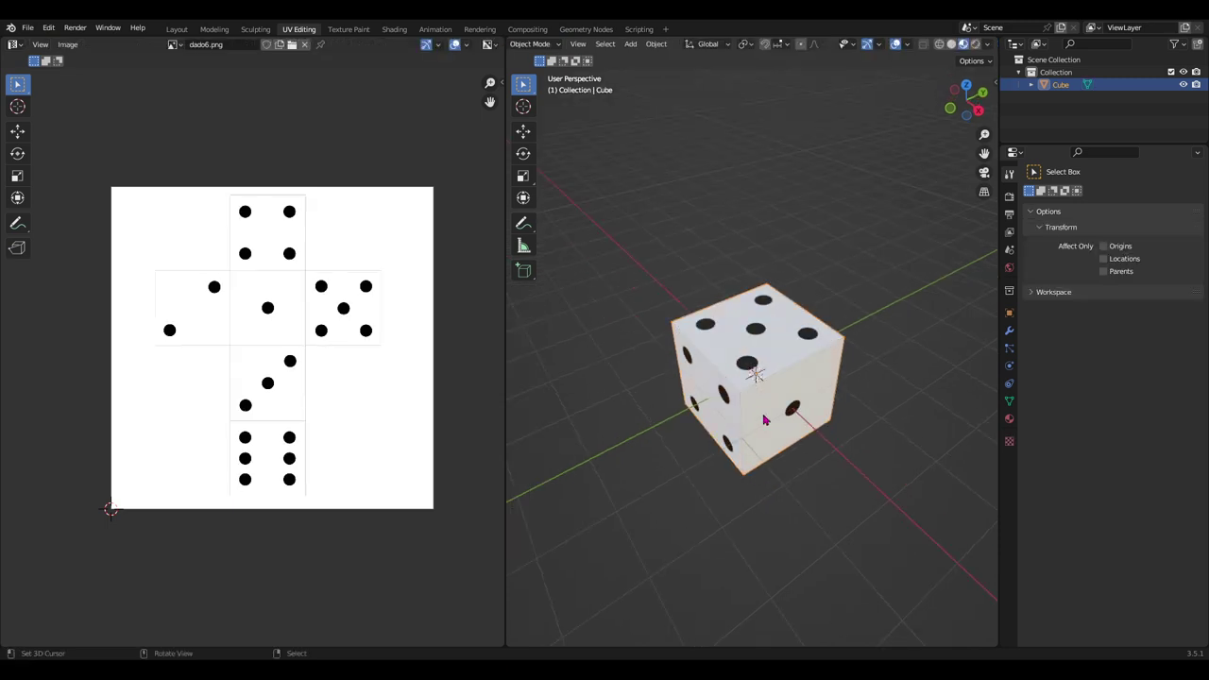
pyautogui.scroll(2, 766, 435)
pyautogui.moveTo(766, 435)
pyautogui.mouseDown(button='middle')
pyautogui.moveTo(788, 375)
pyautogui.moveTo(787, 385)
pyautogui.mouseUp(button='middle')
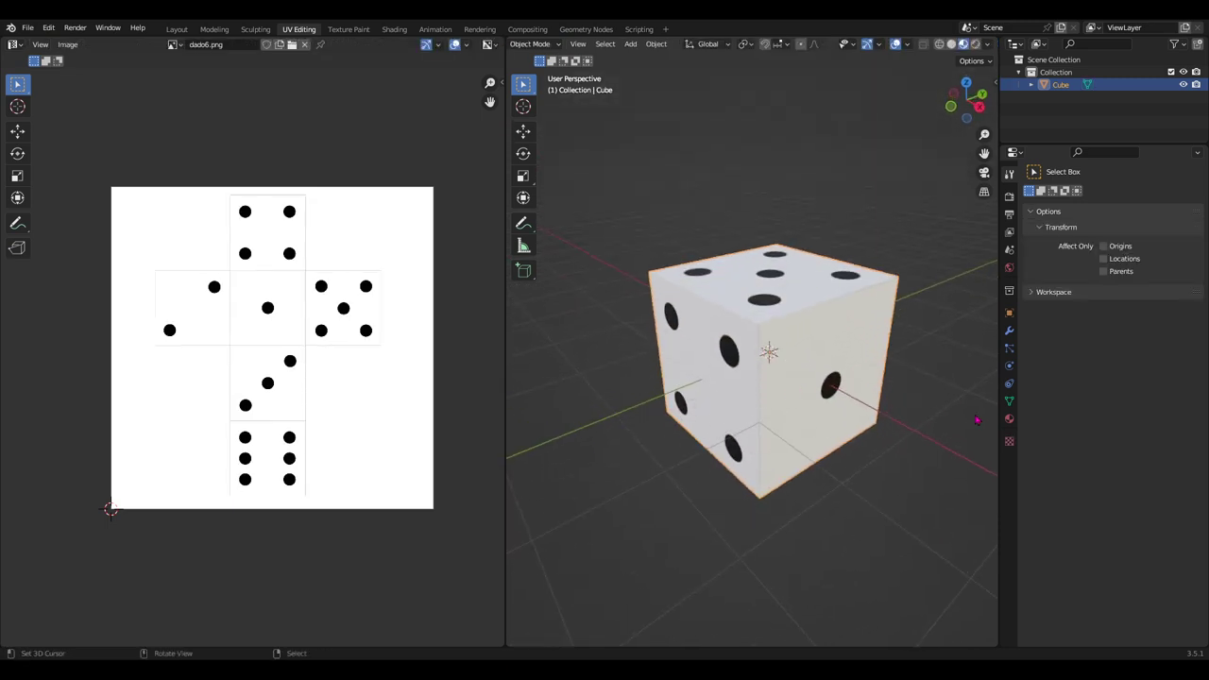
pyautogui.click(1009, 330)
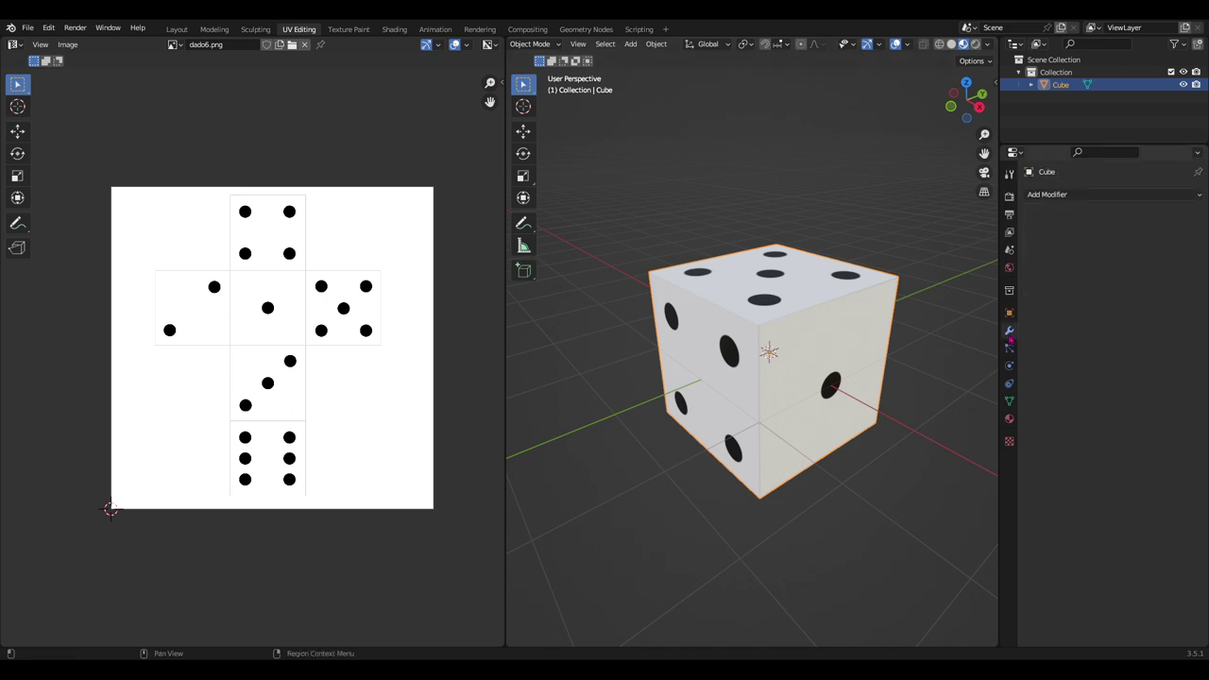
pyautogui.click(1051, 194)
pyautogui.moveTo(860, 387); pyautogui.dragTo(853, 381, button='middle')
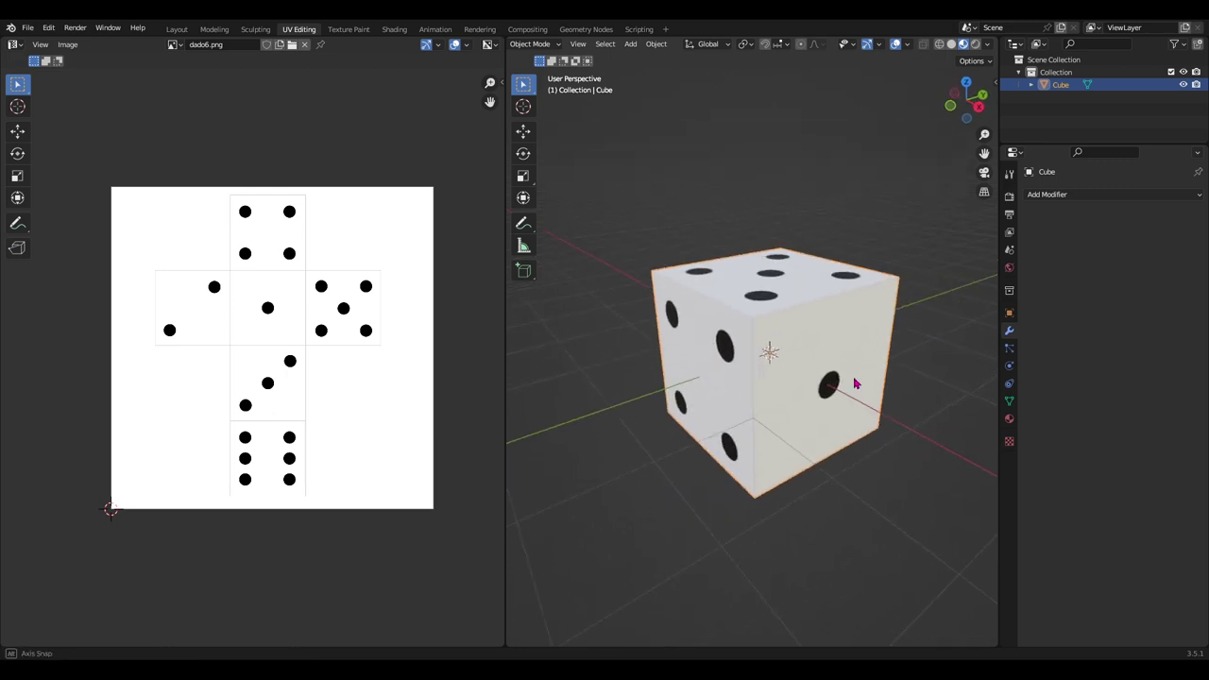
# In Edit Mode, select then deselect the cube's right face, and reopen the Add Modifier list.
pyautogui.press('Tab')
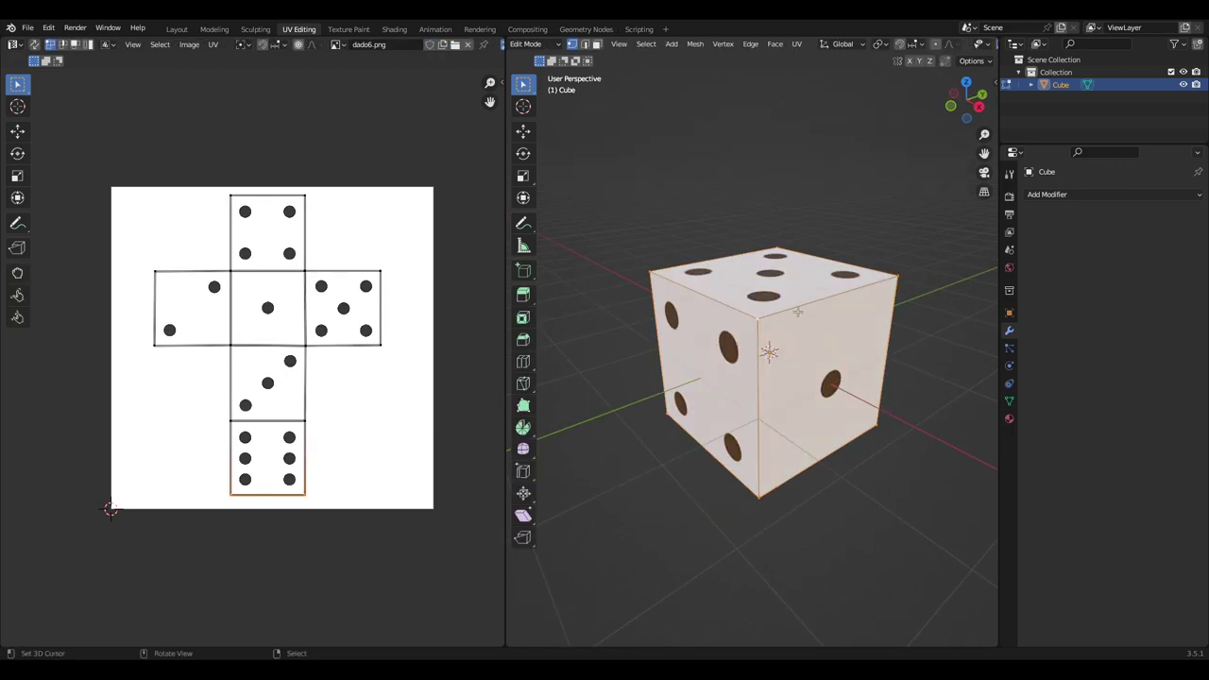
pyautogui.press('3')
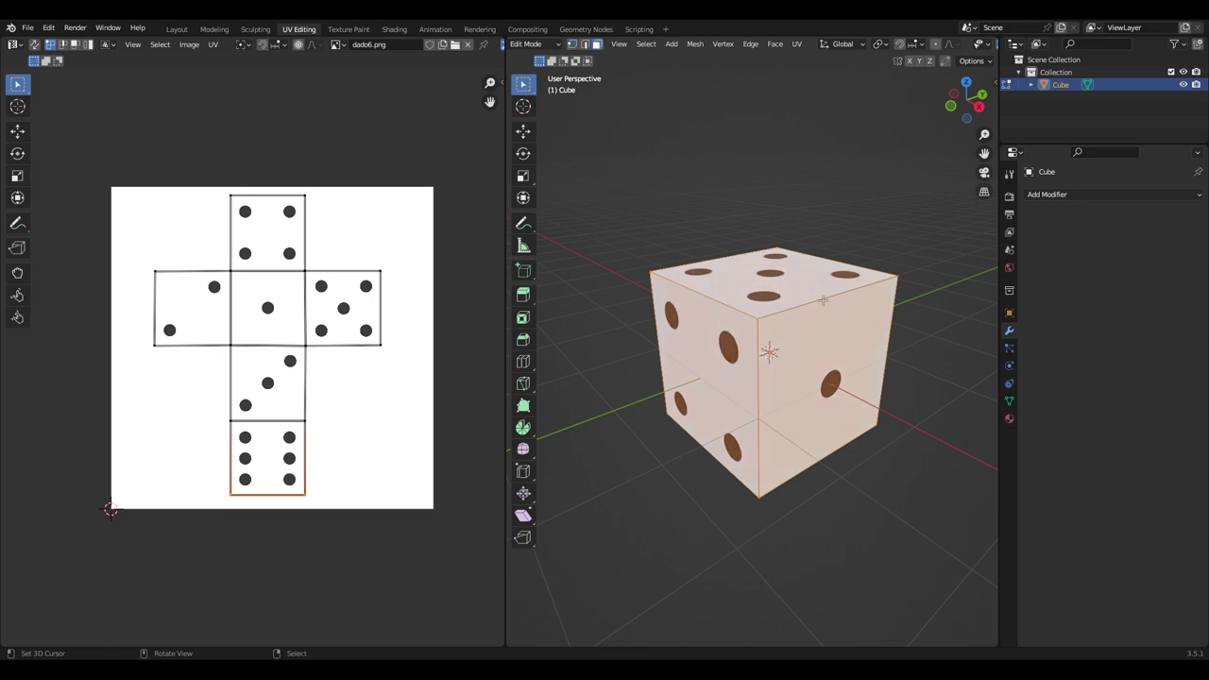
pyautogui.click(822, 302)
pyautogui.press('2')
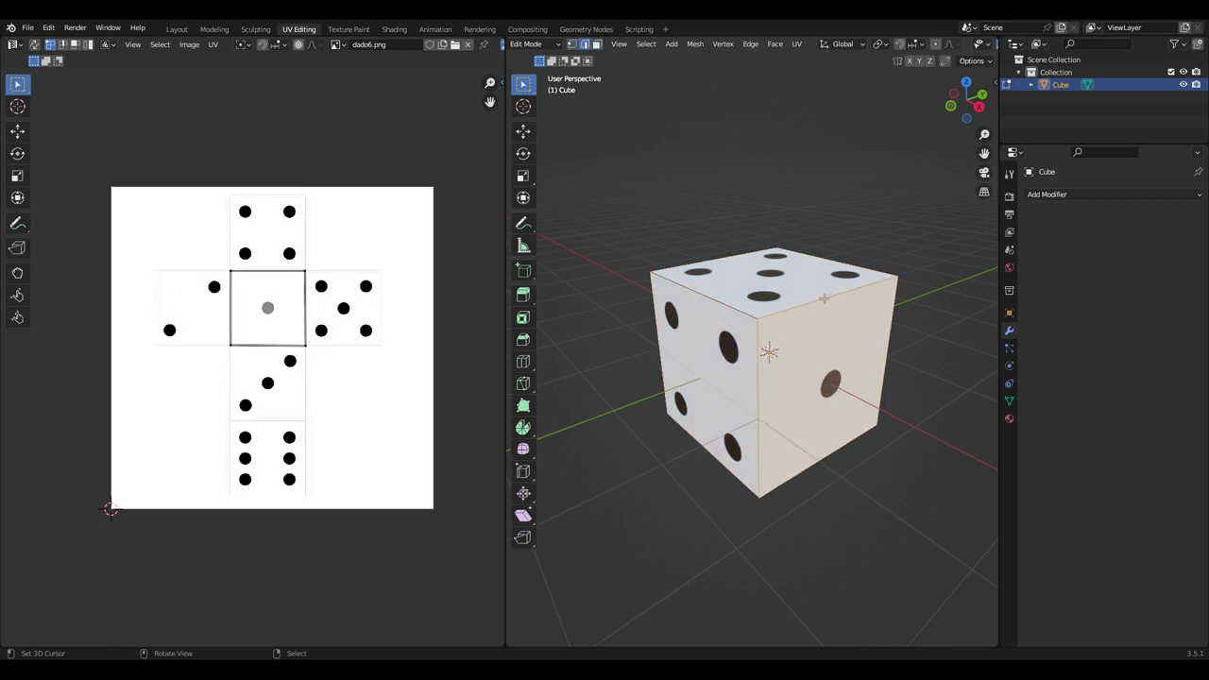
pyautogui.hotkey('alt', 'a')
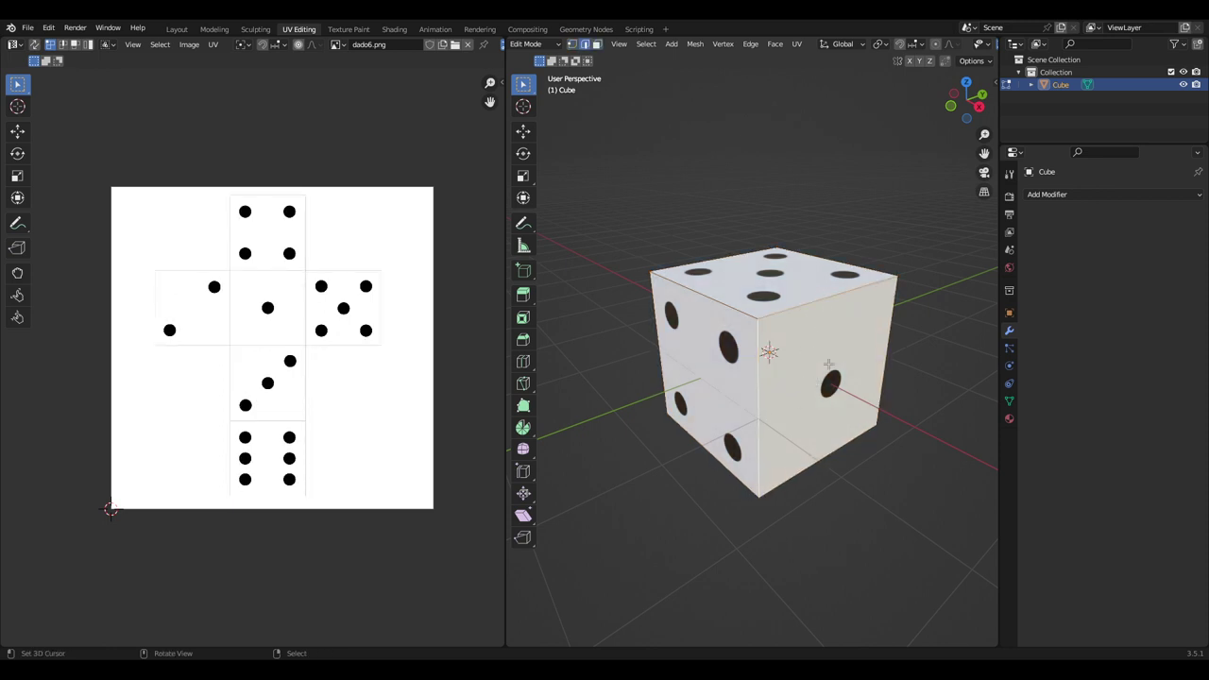
pyautogui.scroll(2, 828, 364)
pyautogui.click(1058, 195)
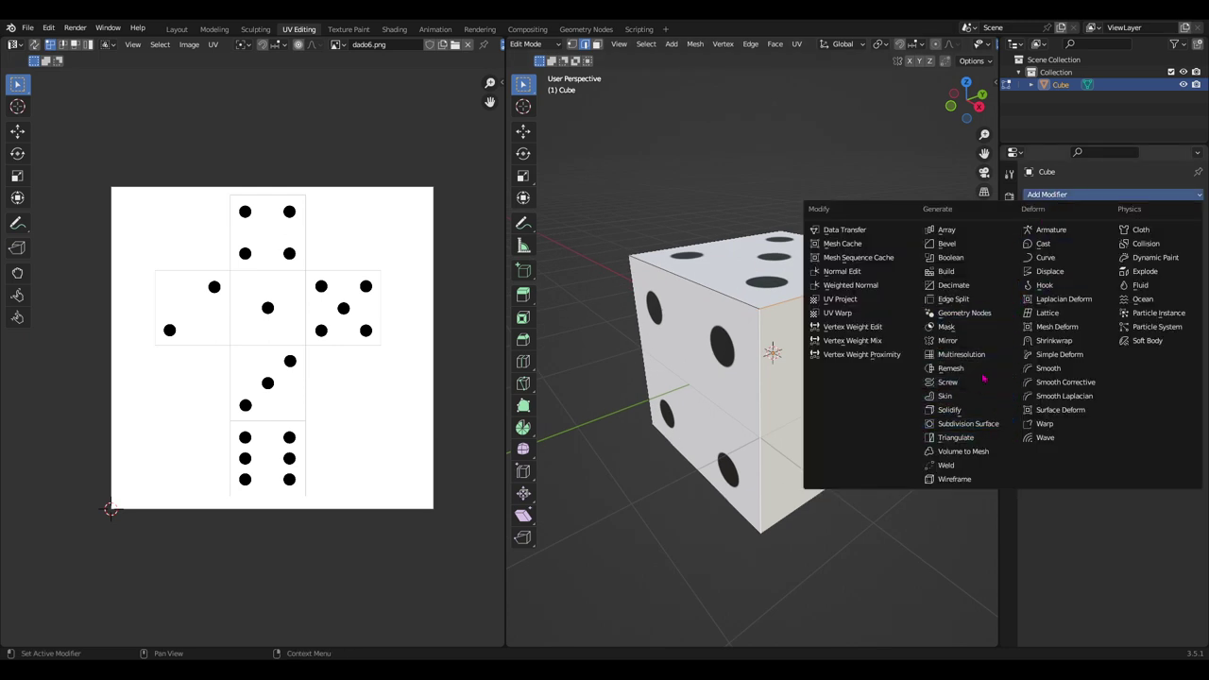
pyautogui.click(968, 423)
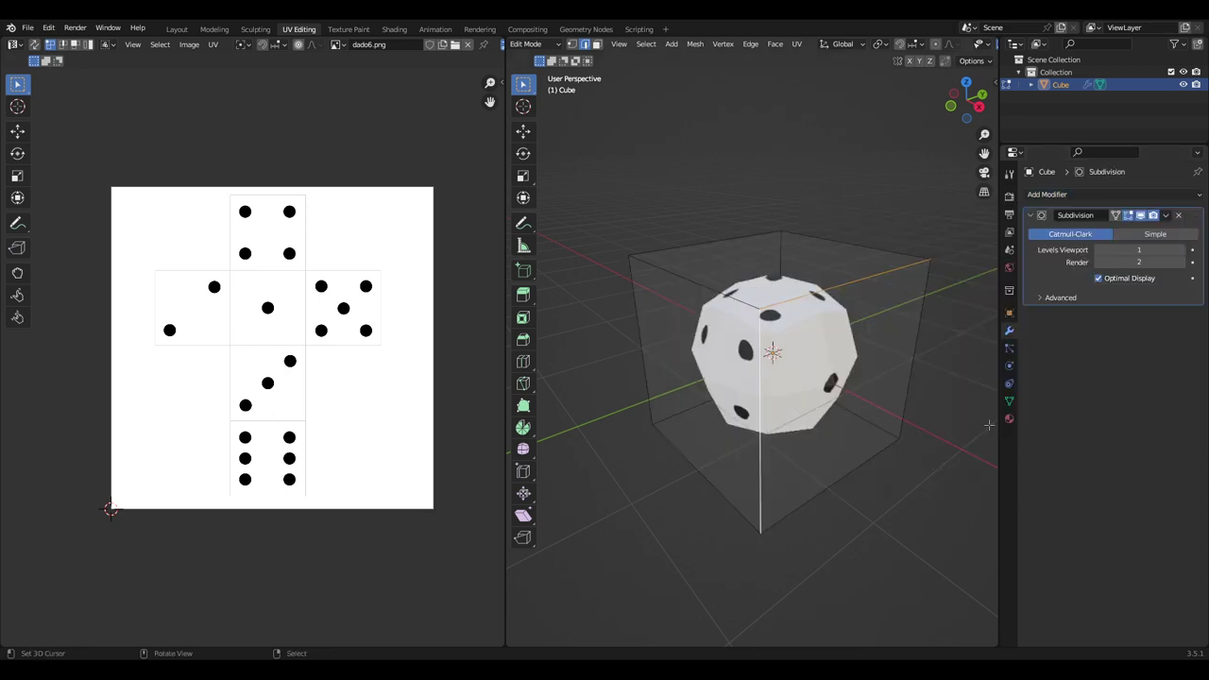
pyautogui.scroll(1, 867, 374)
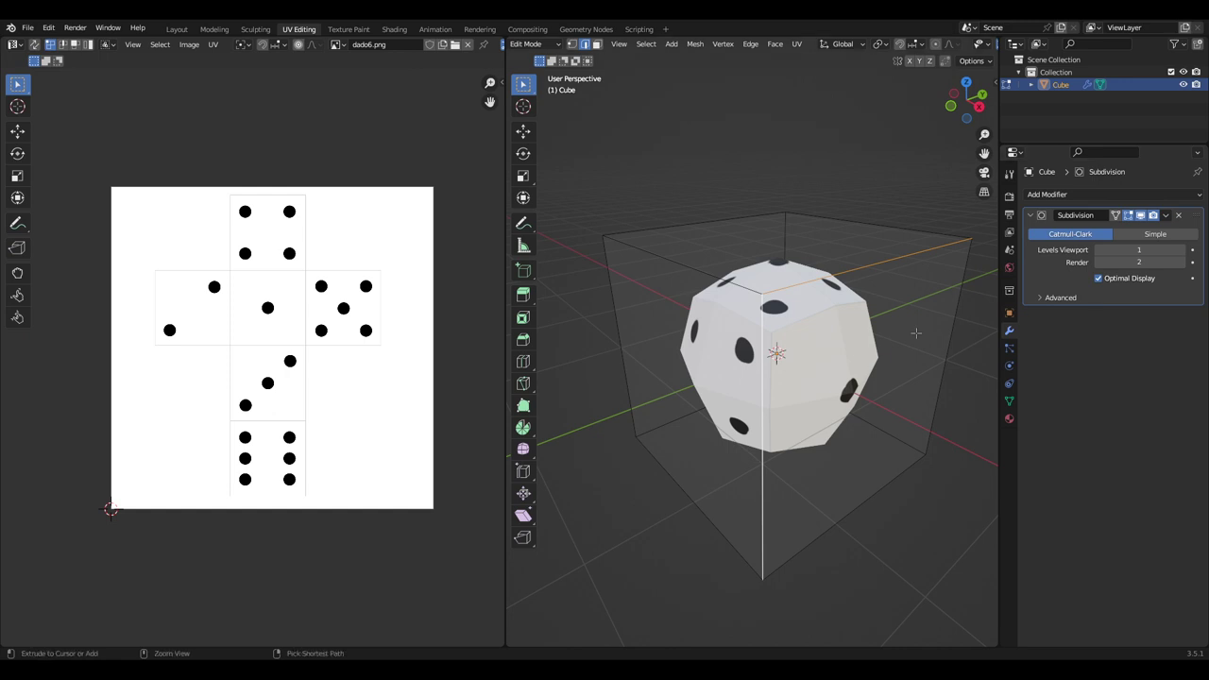
pyautogui.click(1178, 216)
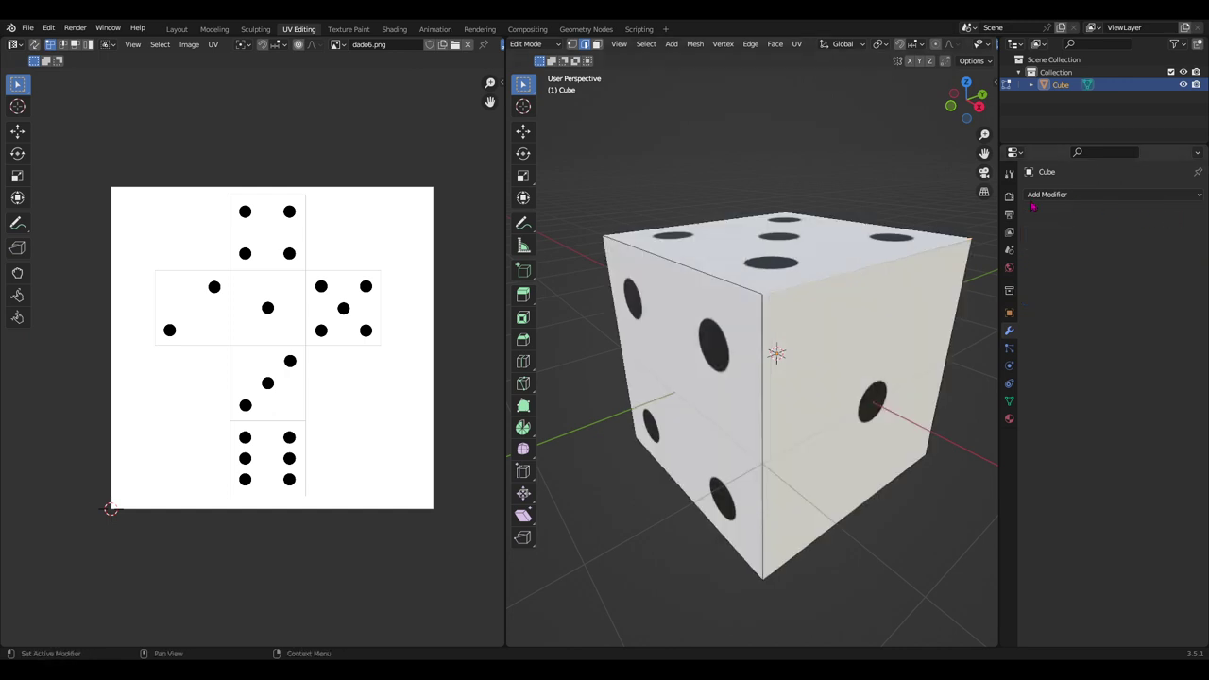
# Add a Bevel modifier with 3 segments and orbit to inspect the rounded edges.
pyautogui.click(1058, 195)
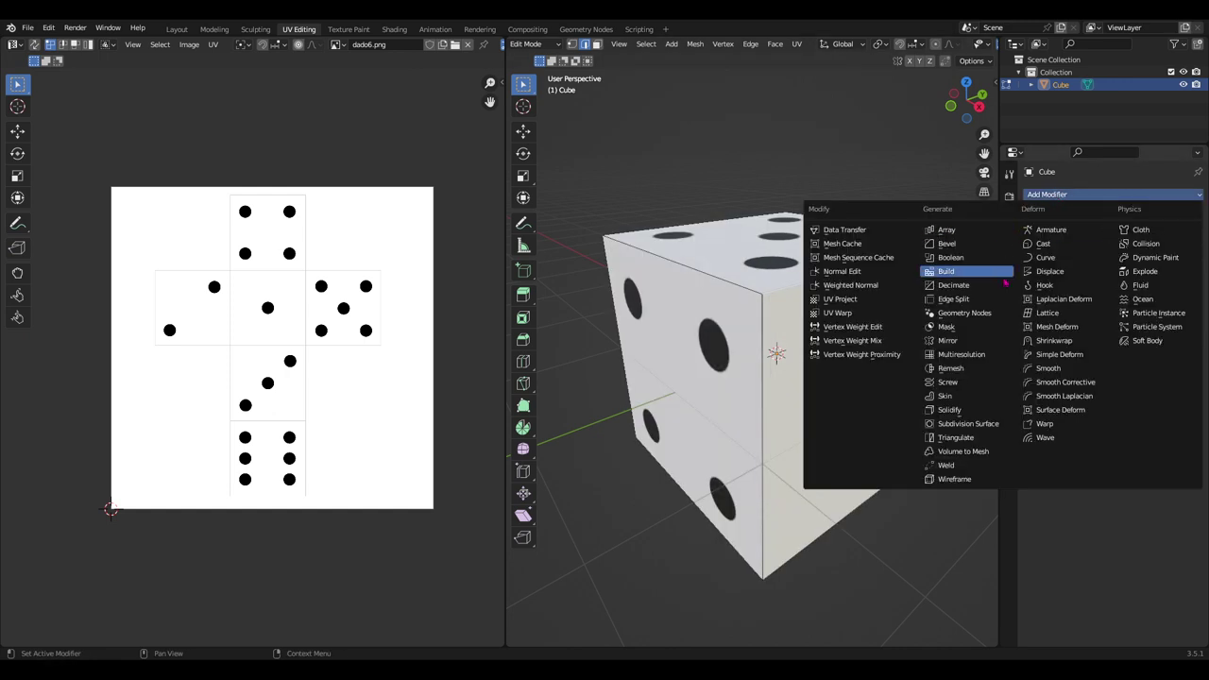
pyautogui.click(955, 245)
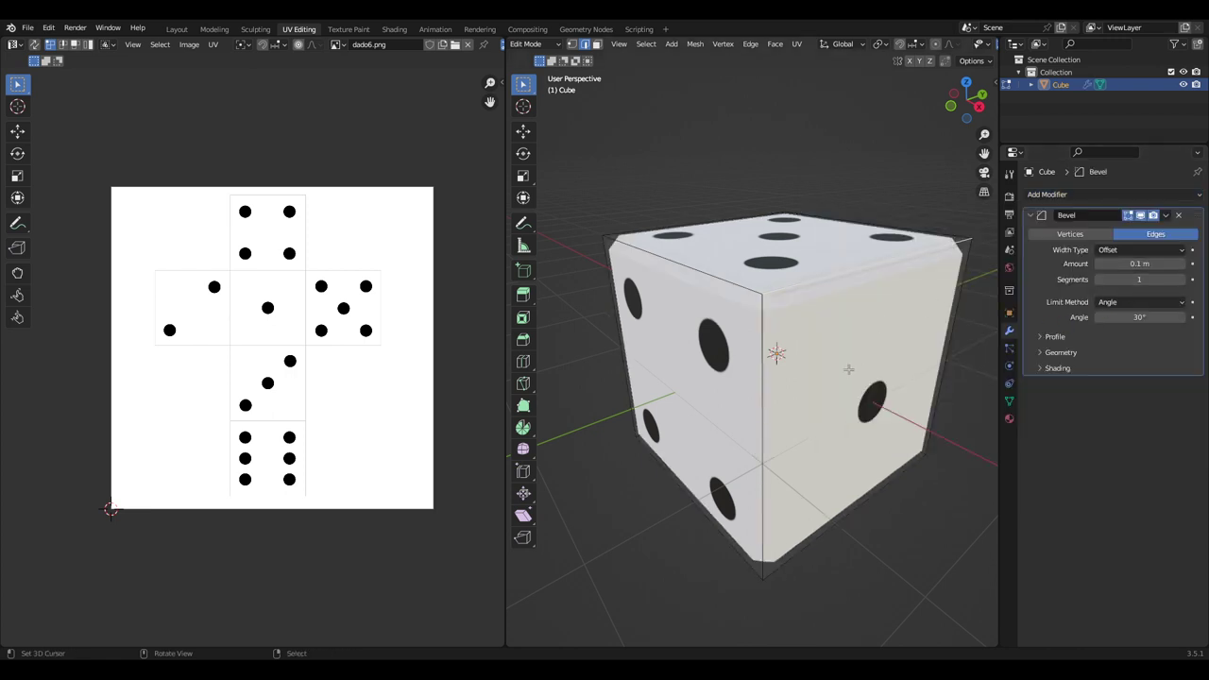
pyautogui.press('Tab')
pyautogui.moveTo(834, 419)
pyautogui.mouseDown(button='middle')
pyautogui.moveTo(837, 440)
pyautogui.moveTo(850, 409)
pyautogui.moveTo(840, 443)
pyautogui.moveTo(845, 435)
pyautogui.mouseUp(button='middle')
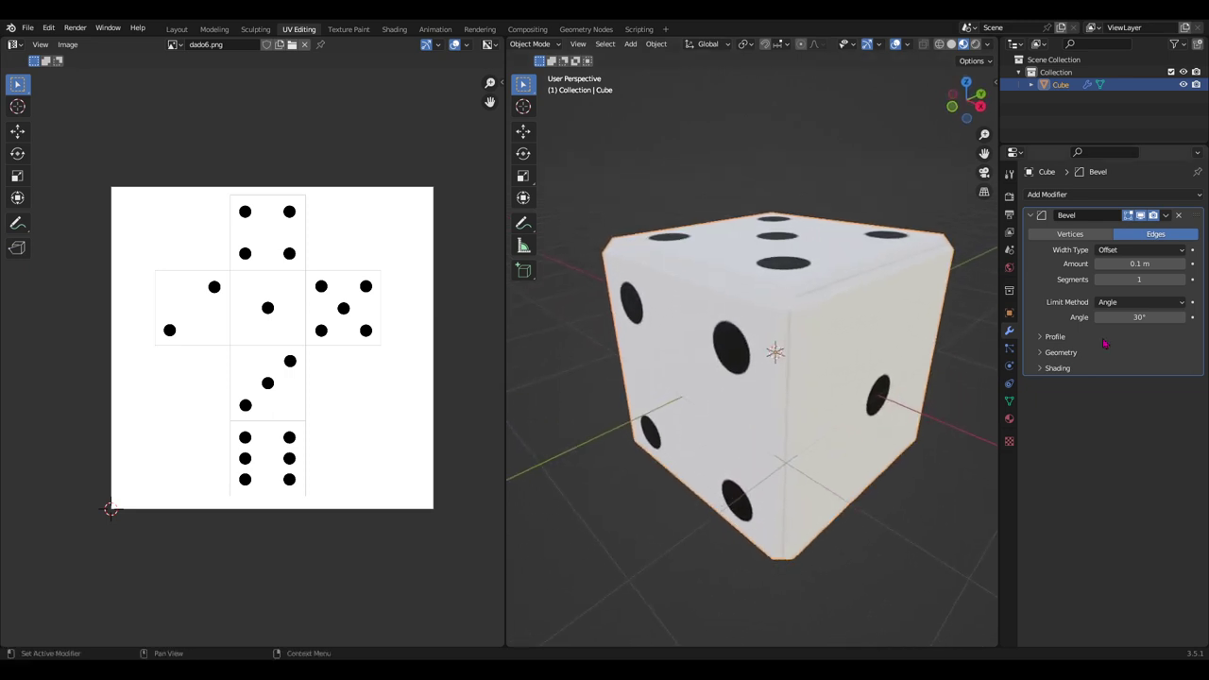
pyautogui.click(1184, 279)
pyautogui.click(1183, 279)
pyautogui.moveTo(822, 418)
pyautogui.mouseDown(button='middle')
pyautogui.moveTo(787, 410)
pyautogui.moveTo(780, 432)
pyautogui.moveTo(831, 467)
pyautogui.moveTo(772, 356)
pyautogui.moveTo(743, 400)
pyautogui.moveTo(743, 372)
pyautogui.moveTo(723, 370)
pyautogui.moveTo(768, 347)
pyautogui.moveTo(738, 378)
pyautogui.mouseUp(button='middle')
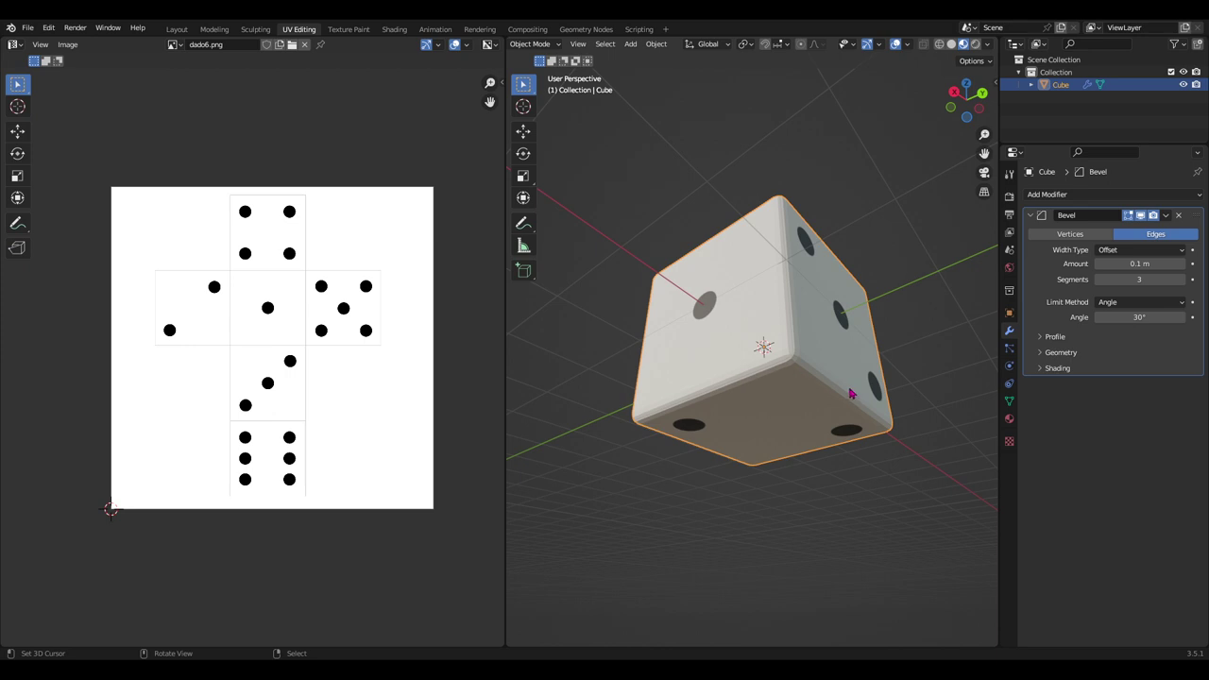
pyautogui.moveTo(849, 394)
pyautogui.mouseDown(button='middle')
pyautogui.moveTo(844, 361)
pyautogui.moveTo(803, 406)
pyautogui.moveTo(808, 447)
pyautogui.moveTo(829, 457)
pyautogui.mouseUp(button='middle')
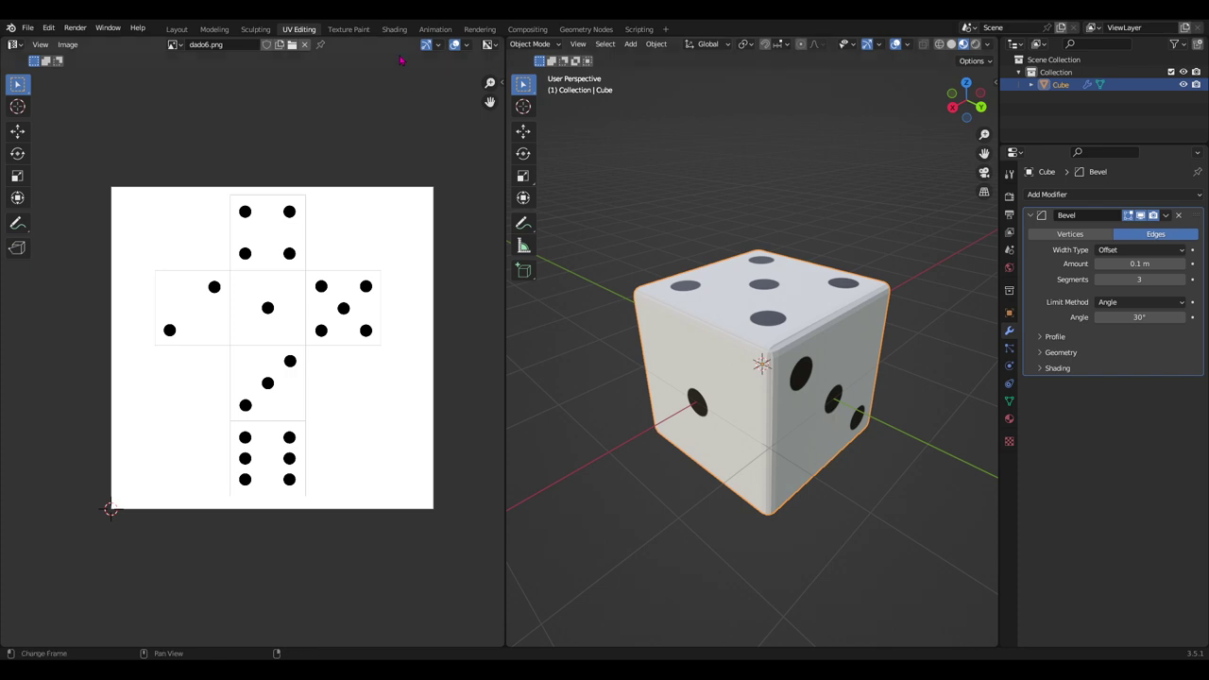
# In the Shading workspace, add a Bump node below the image texture.
pyautogui.click(394, 28)
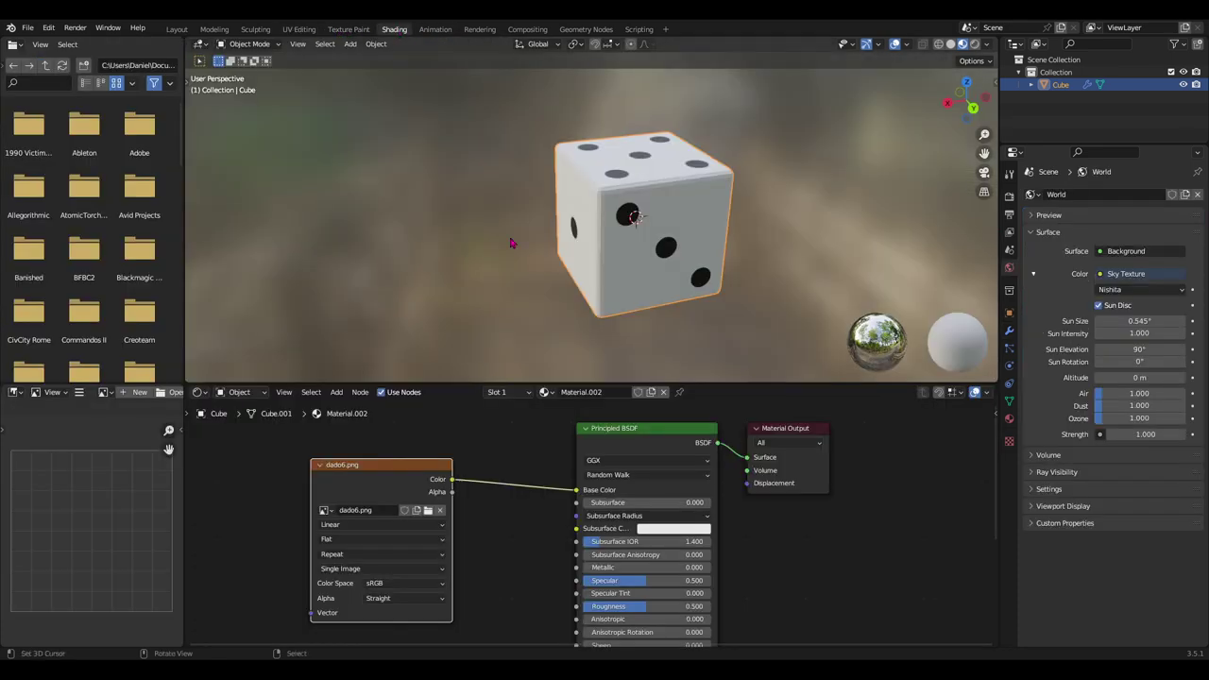
pyautogui.scroll(-2, 580, 491)
pyautogui.scroll(-1, 580, 492)
pyautogui.keyDown('shift'); pyautogui.scroll(-2, 579, 492); pyautogui.keyUp('shift')
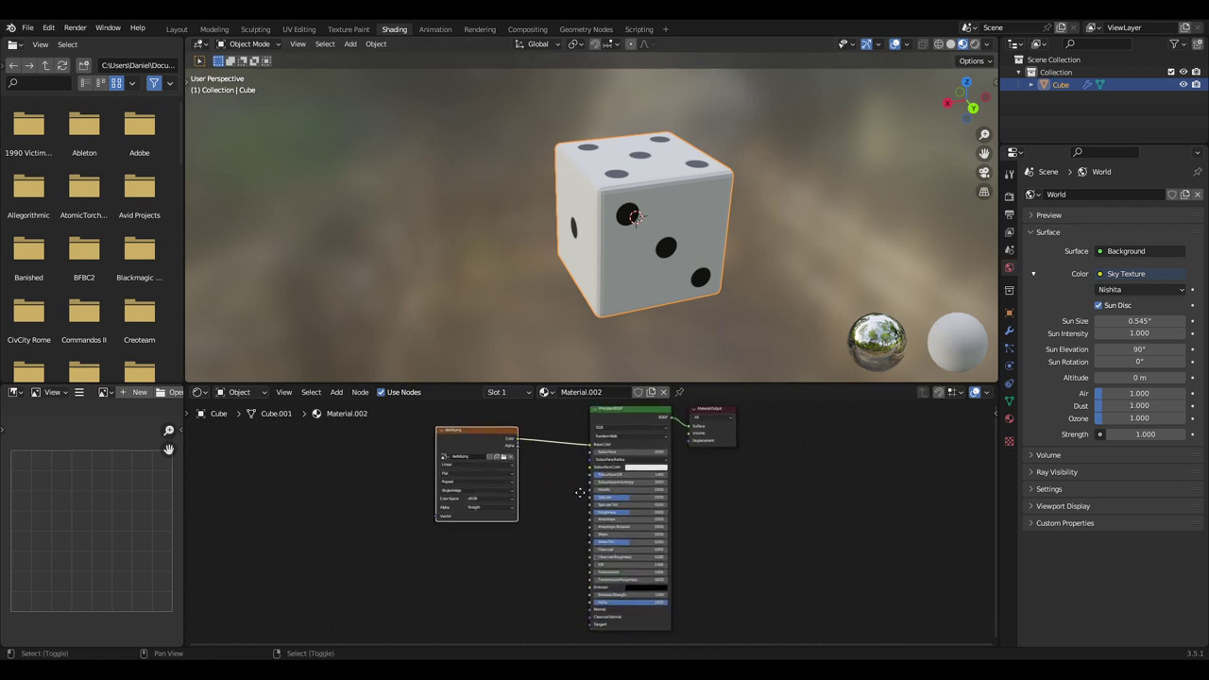
pyautogui.hotkey('shift', 'a')
pyautogui.write('bump')
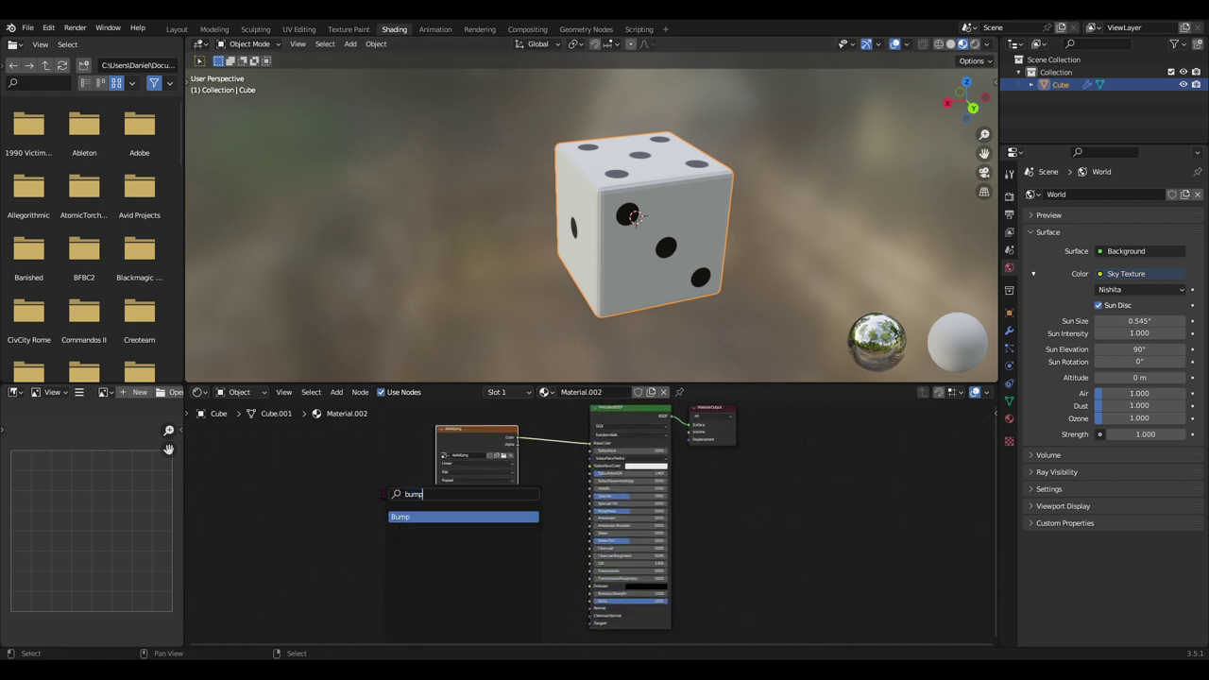
pyautogui.press('Return')
pyautogui.click(430, 562)
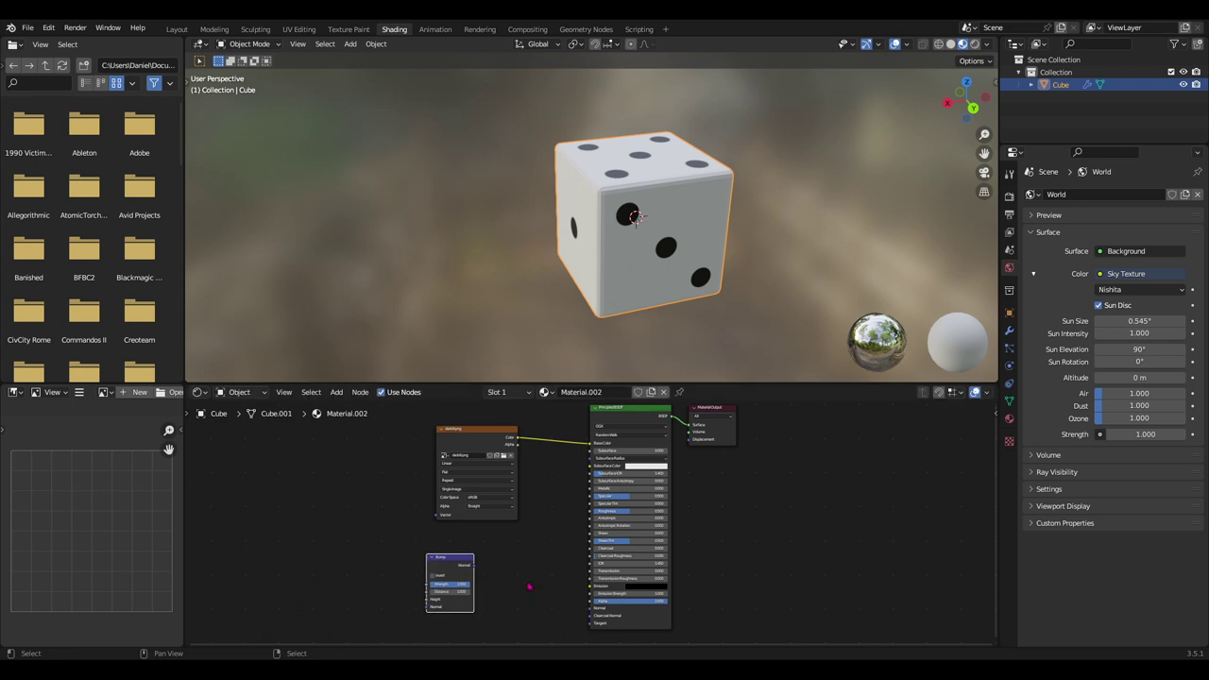
# Move the Bump node beside the shader node and duplicate the dado6.png image texture node.
pyautogui.moveTo(529, 586); pyautogui.dragTo(520, 539, button='middle')
pyautogui.scroll(1, 510, 547)
pyautogui.scroll(1, 510, 548)
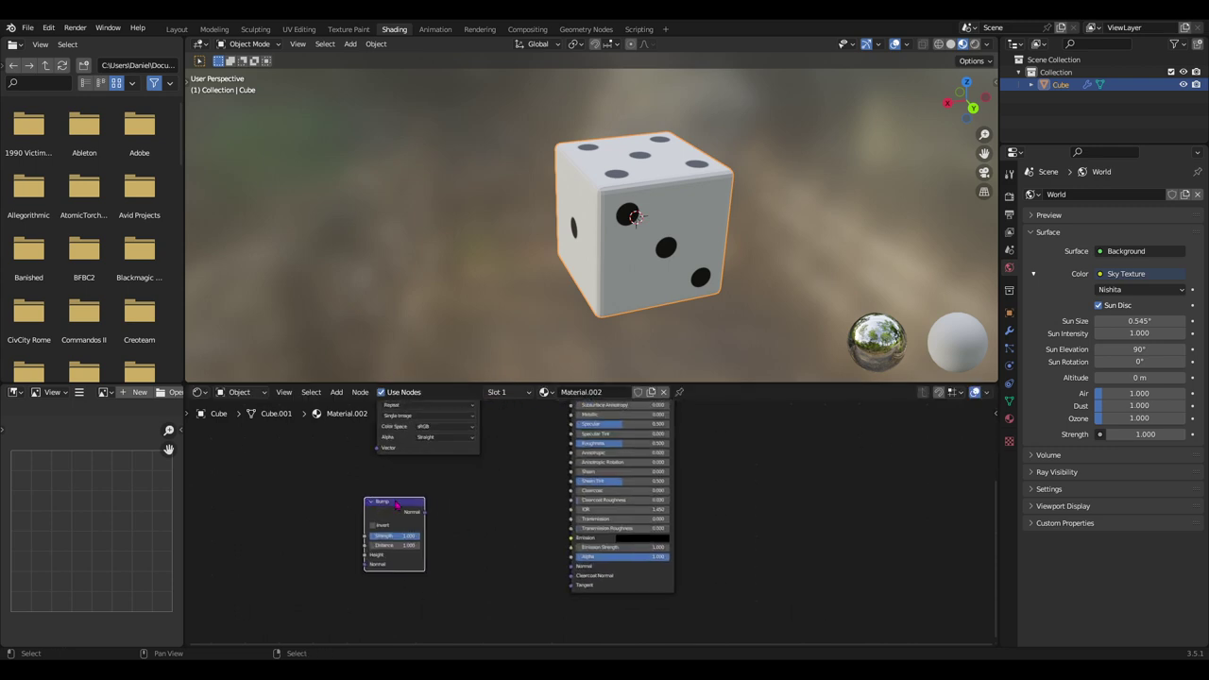
pyautogui.moveTo(395, 505)
pyautogui.mouseDown()
pyautogui.moveTo(460, 548)
pyautogui.moveTo(571, 574)
pyautogui.mouseUp()
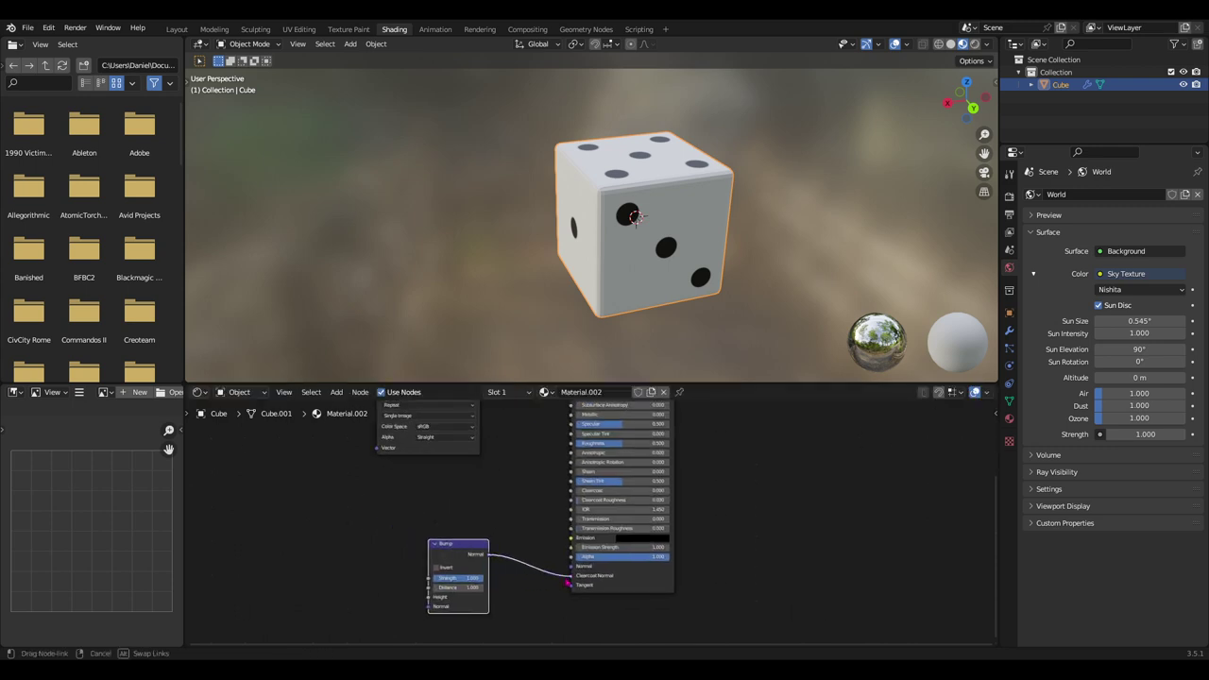
pyautogui.click(420, 450)
pyautogui.hotkey('shift', 'd')
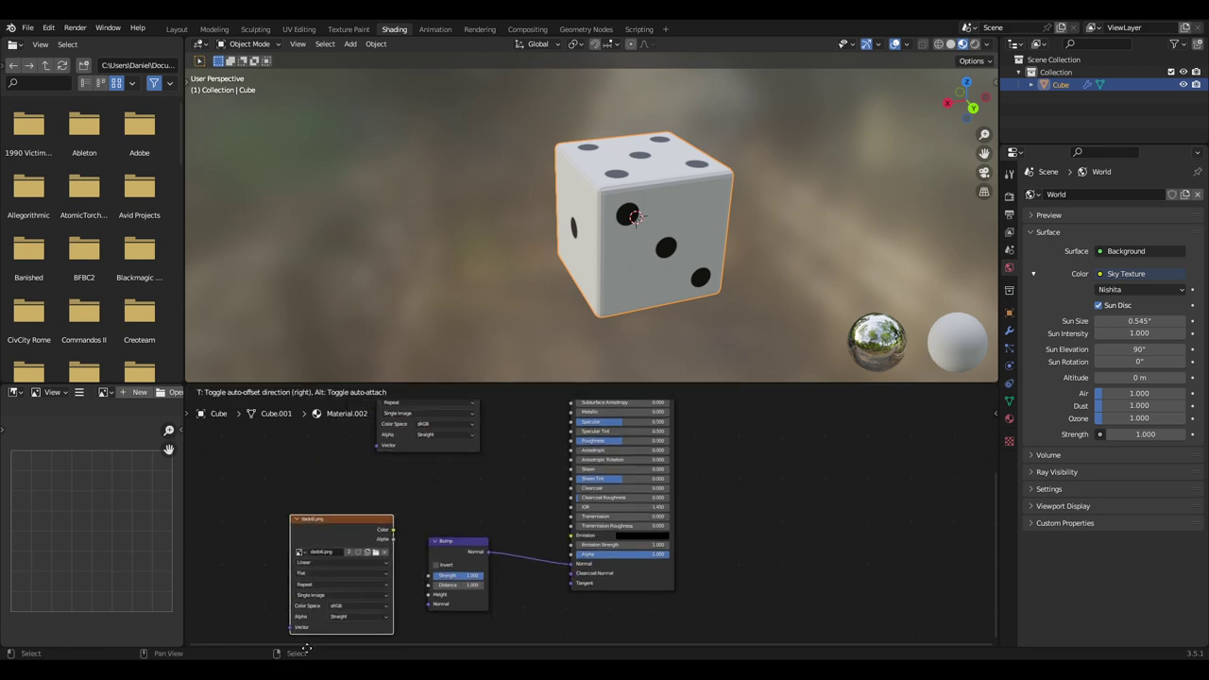
# Place the copied dado6_blur.png Image Texture lower left, feeding Bump Height, and check the pips.
pyautogui.click(393, 565)
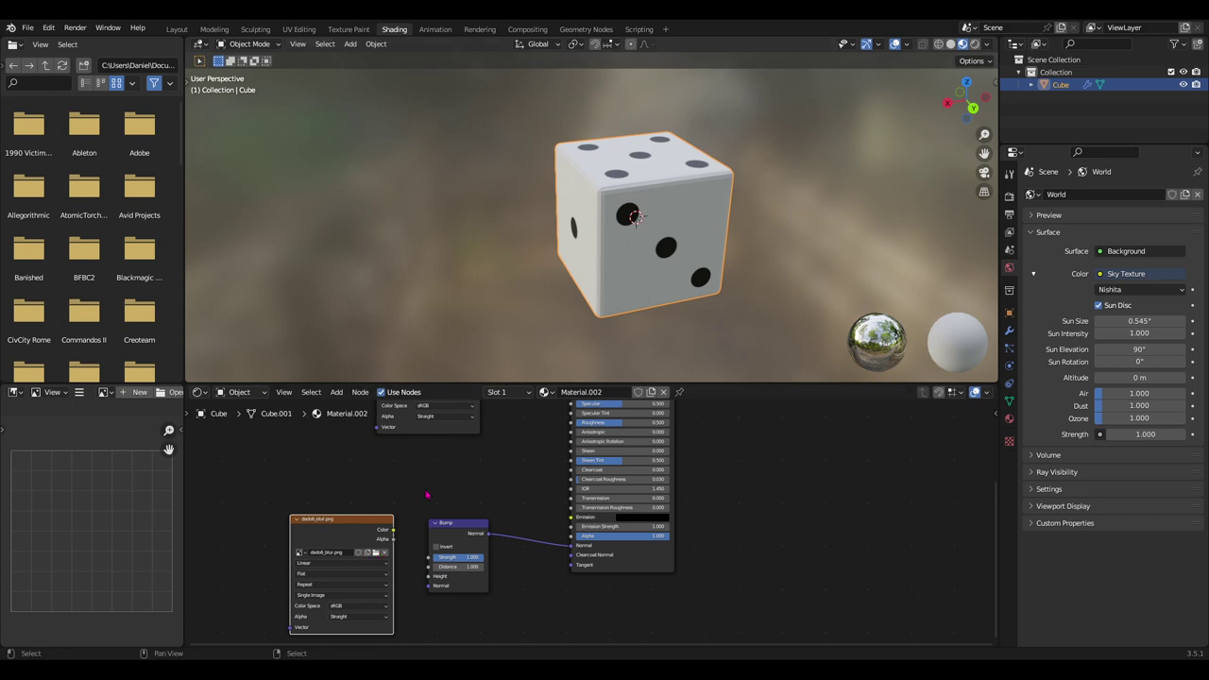
pyautogui.moveTo(415, 494)
pyautogui.mouseDown()
pyautogui.moveTo(401, 523)
pyautogui.moveTo(447, 545)
pyautogui.mouseUp()
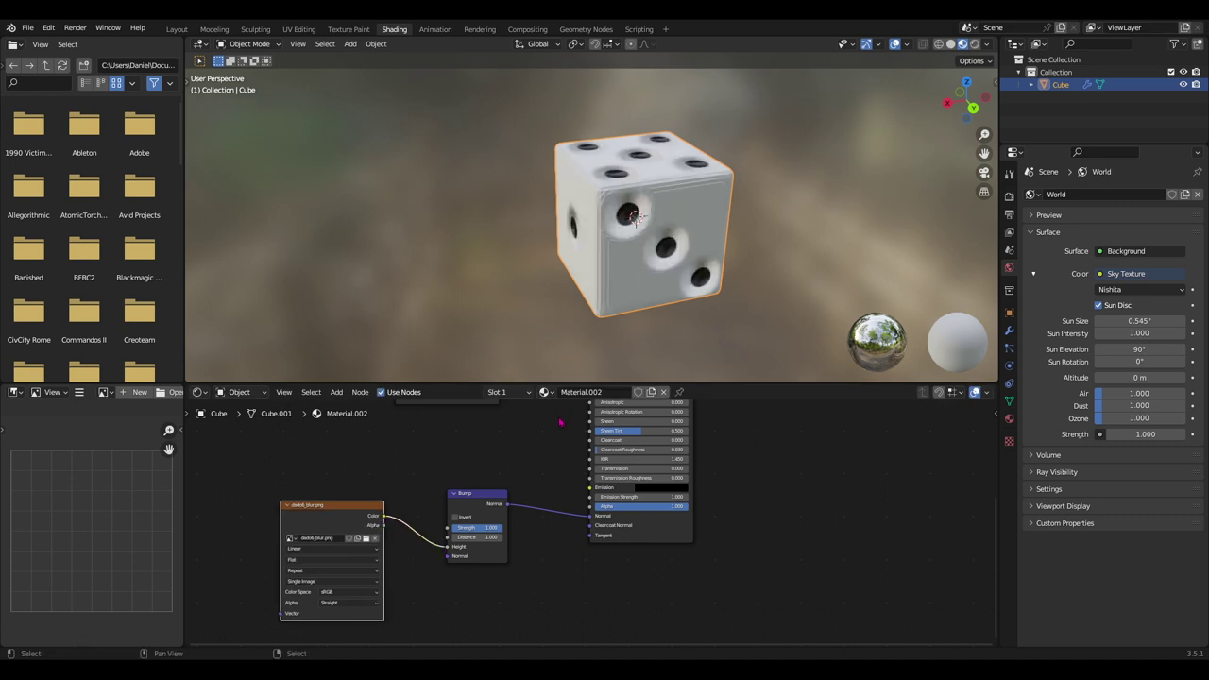
pyautogui.scroll(3, 728, 284)
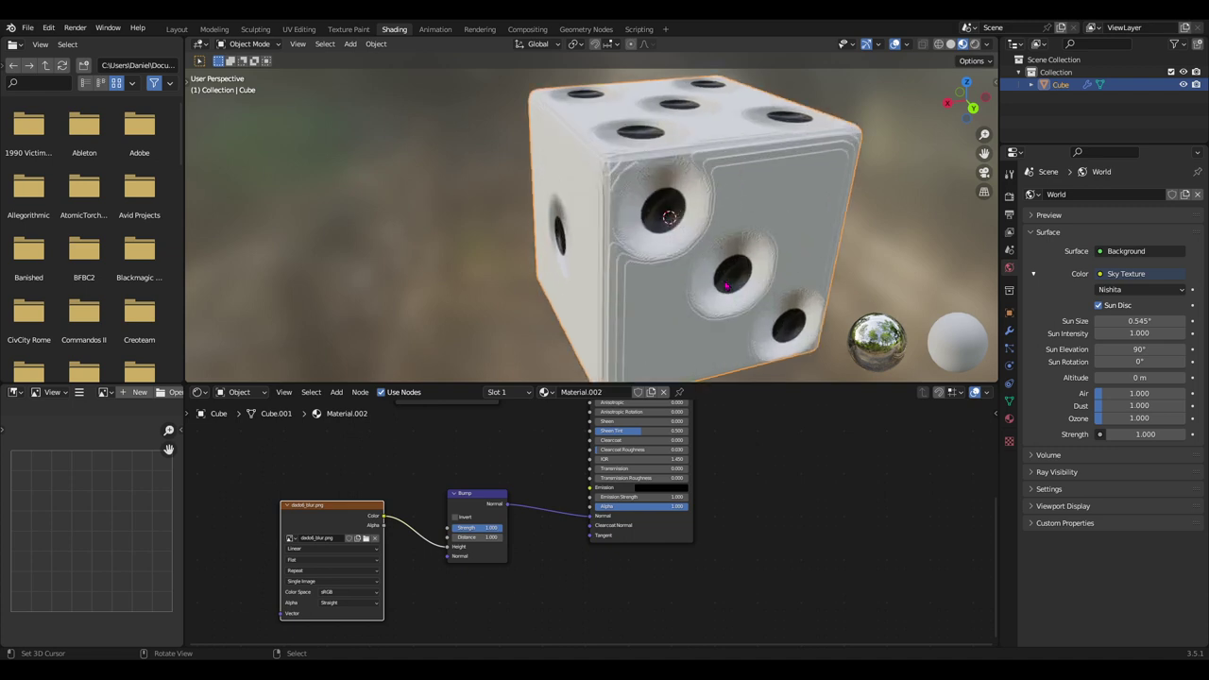
pyautogui.scroll(-3, 722, 288)
pyautogui.scroll(3, 704, 298)
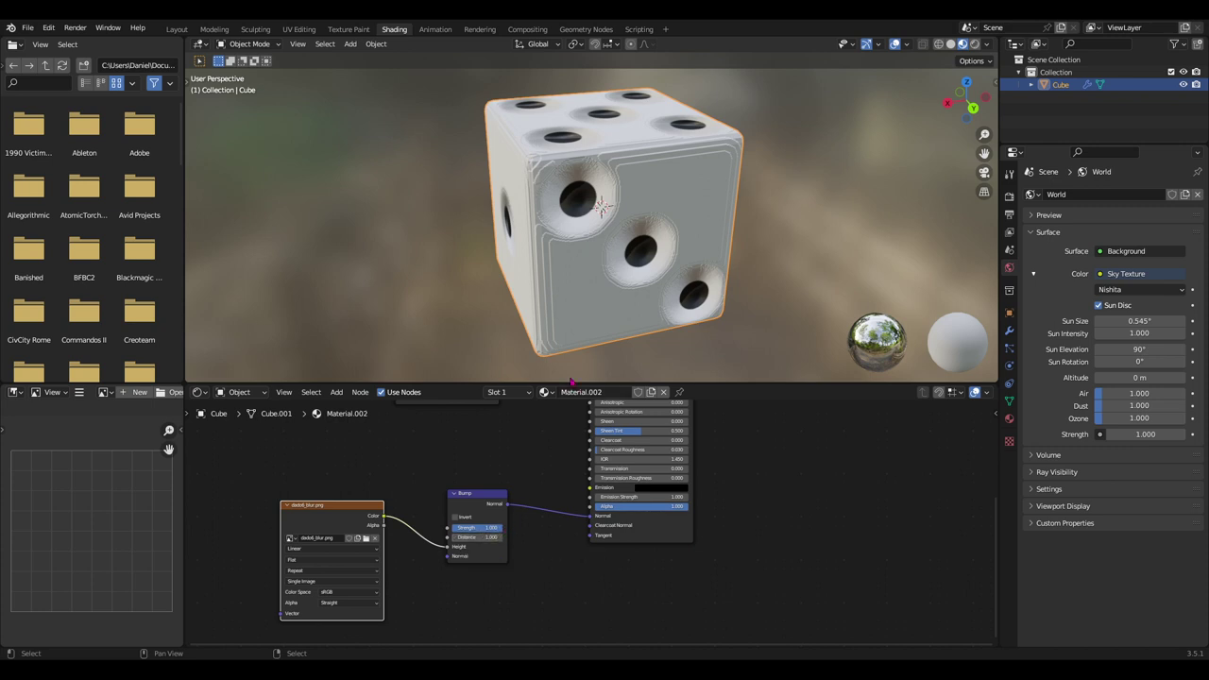
# Add a Color Ramp onto the link between the blurred image and the Bump node.
pyautogui.hotkey('shift', 'a')
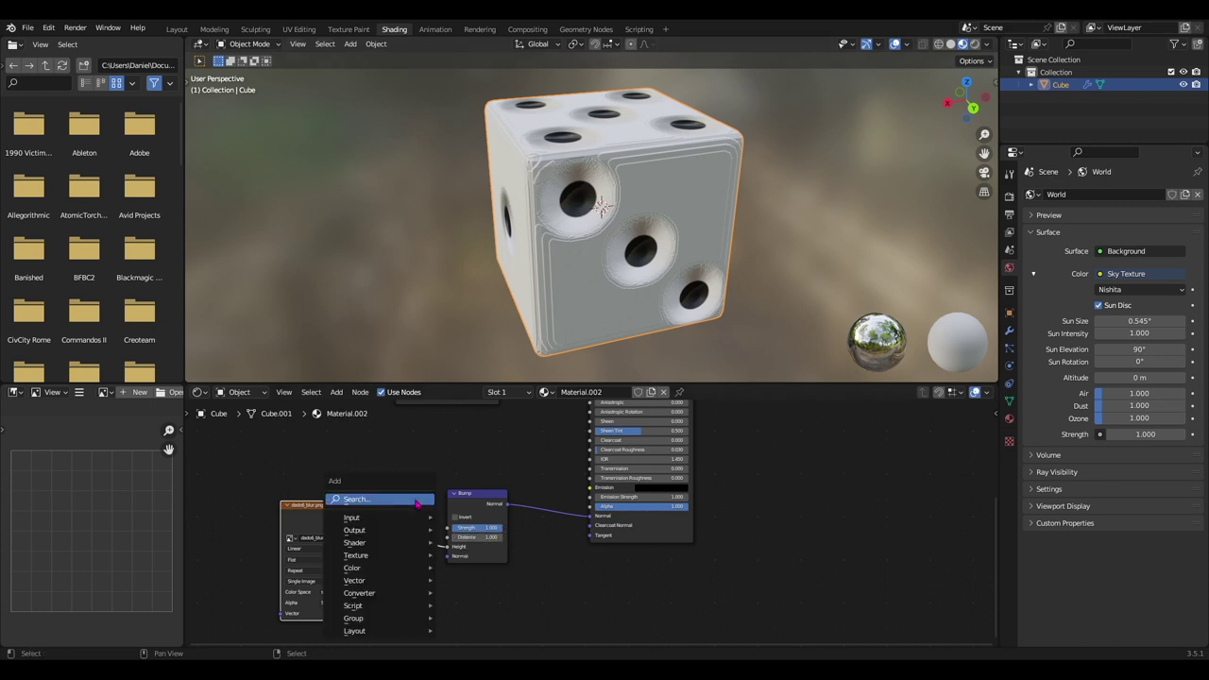
pyautogui.click(417, 501)
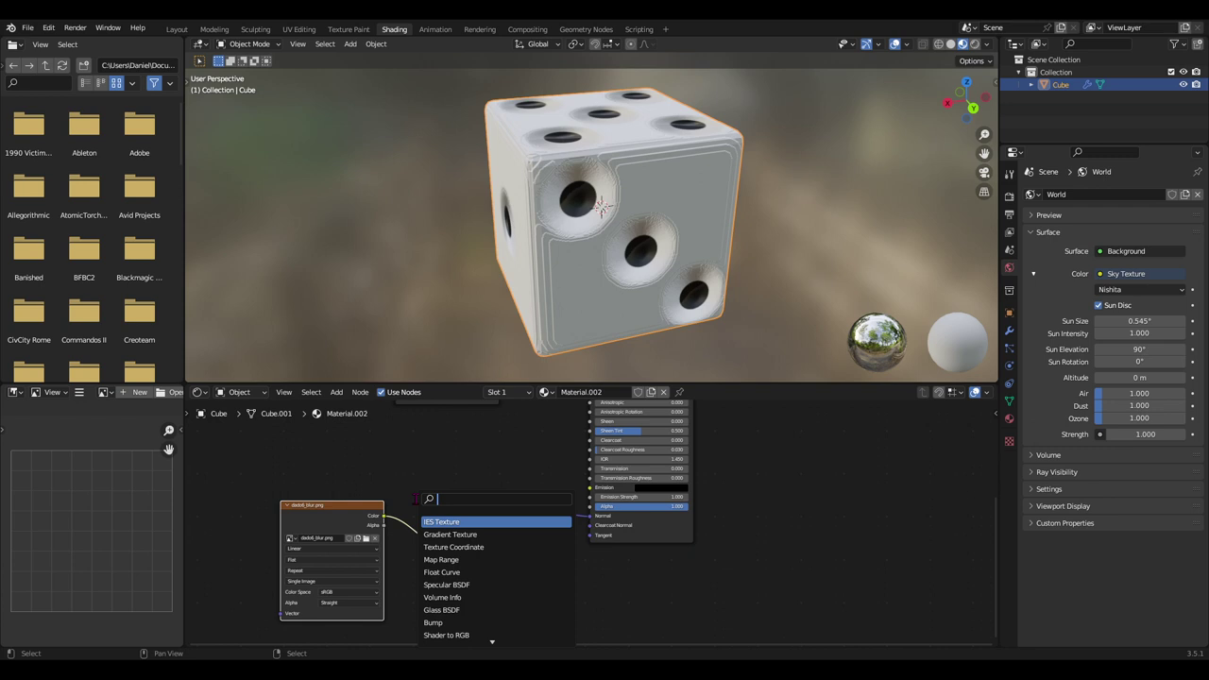
pyautogui.write('mramp')
pyautogui.press('Return')
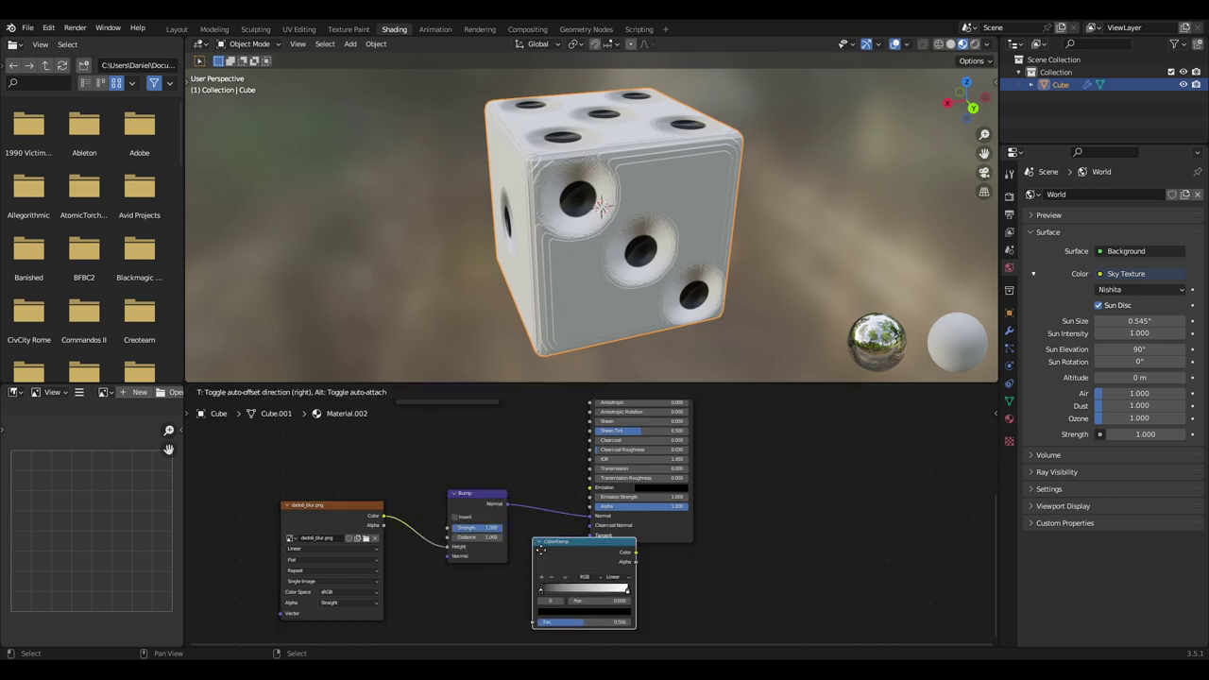
pyautogui.click(444, 562)
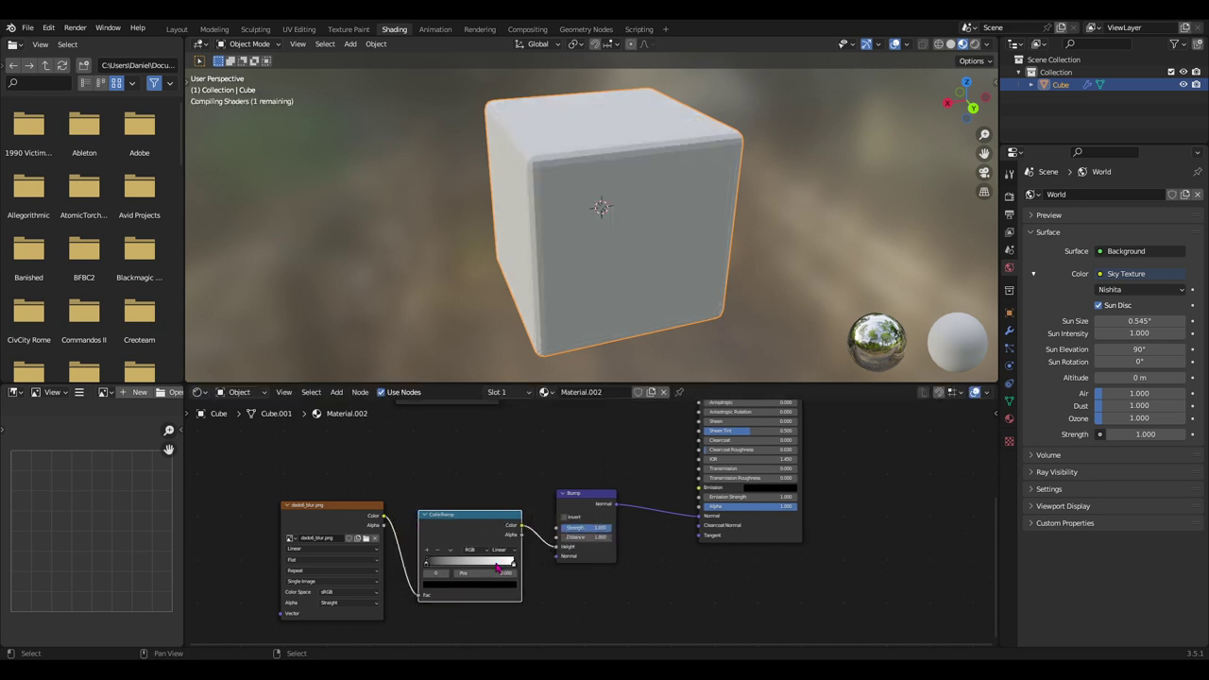
# Shift the Color Ramp slightly right and pull its white stop inward to sharpen pip edges.
pyautogui.press('g')
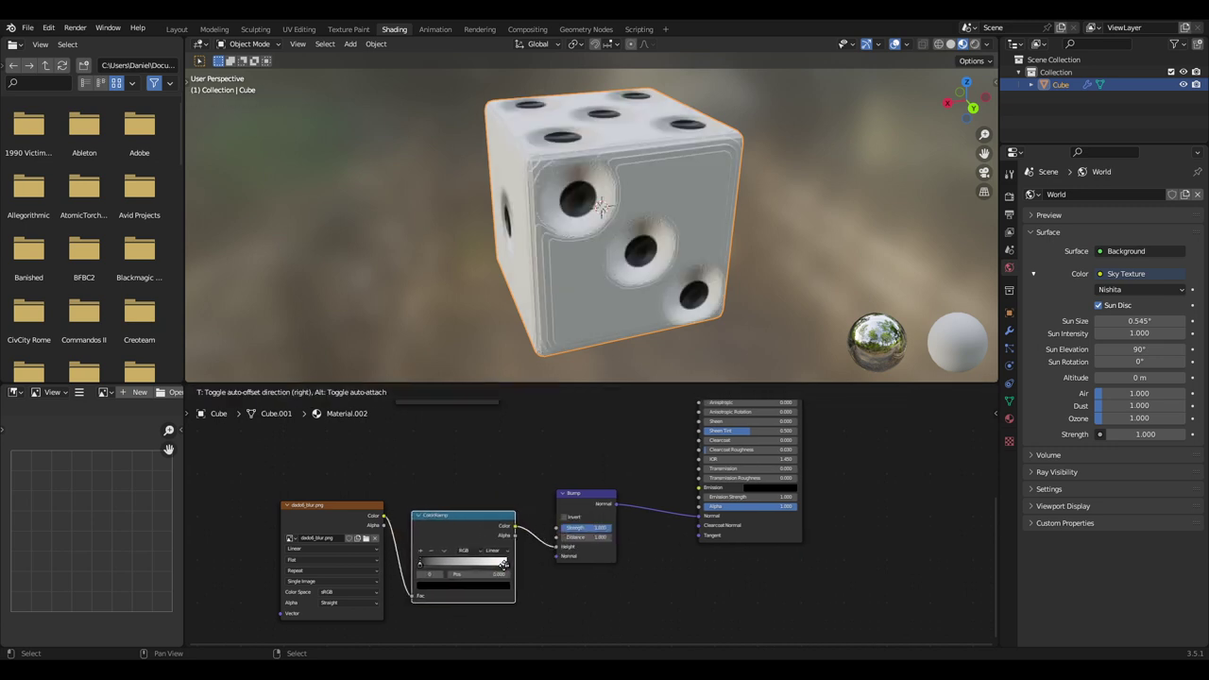
pyautogui.click(518, 572)
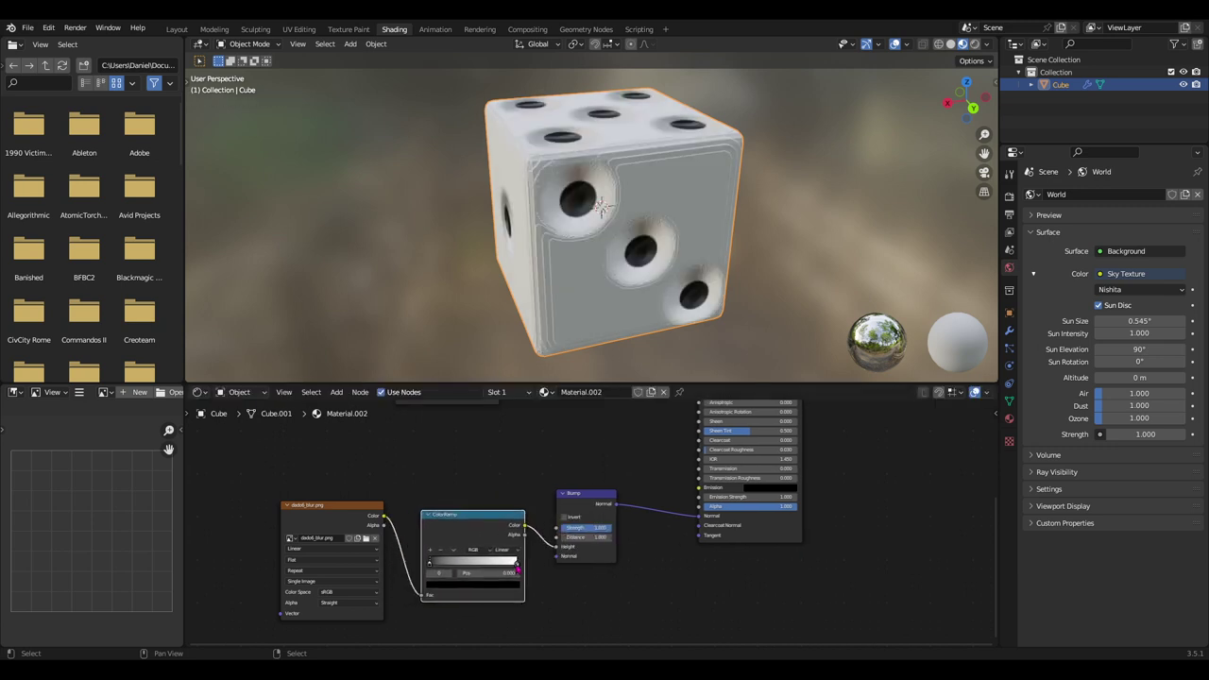
pyautogui.moveTo(517, 564); pyautogui.dragTo(460, 570)
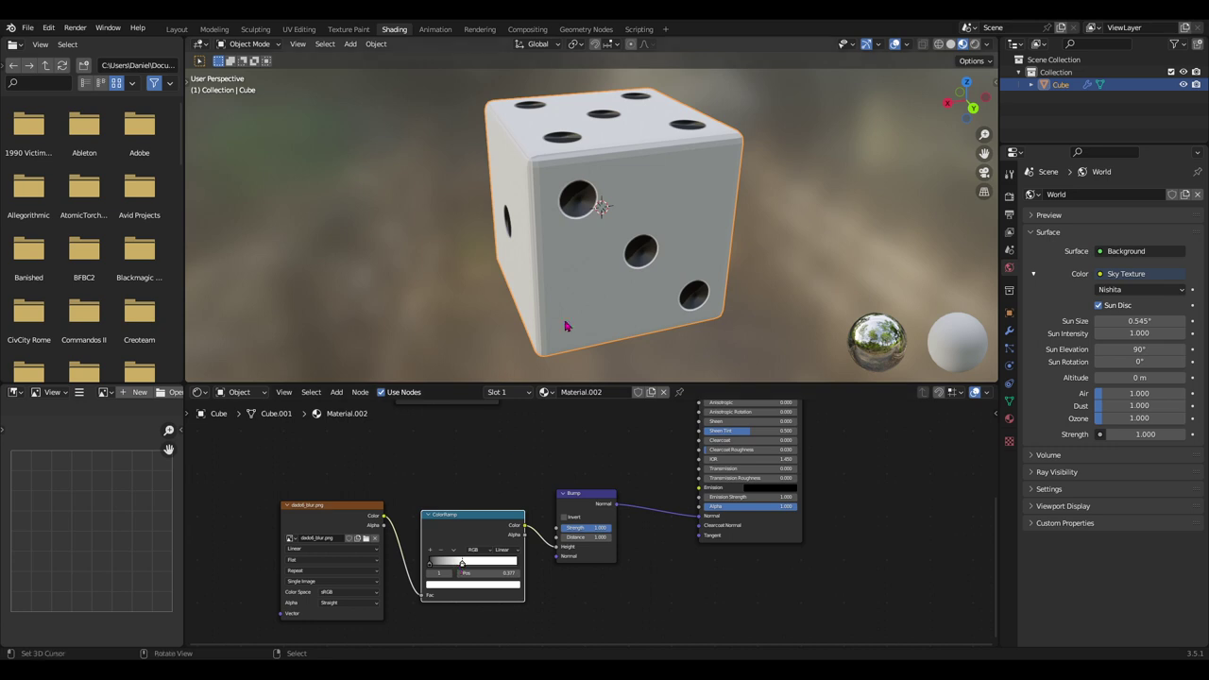
pyautogui.moveTo(590, 227); pyautogui.dragTo(618, 253, button='middle')
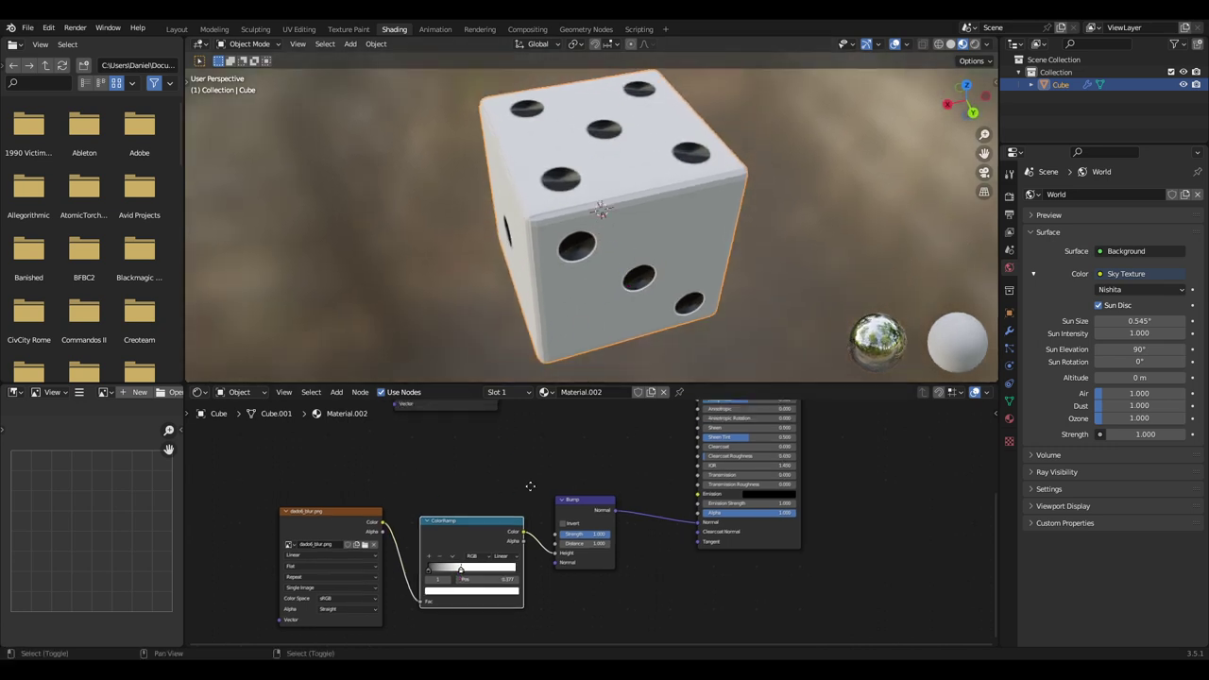
pyautogui.moveTo(780, 508); pyautogui.dragTo(736, 584, button='middle')
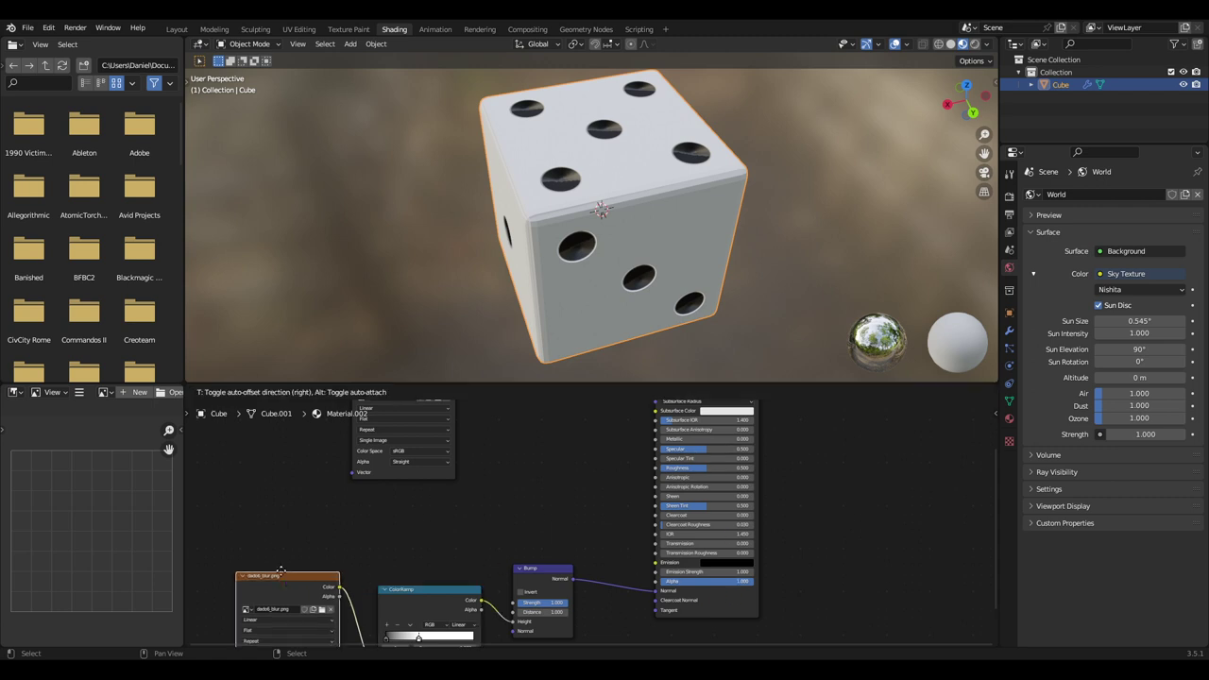
pyautogui.moveTo(312, 579); pyautogui.dragTo(290, 508)
pyautogui.moveTo(498, 499); pyautogui.dragTo(526, 572, button='middle')
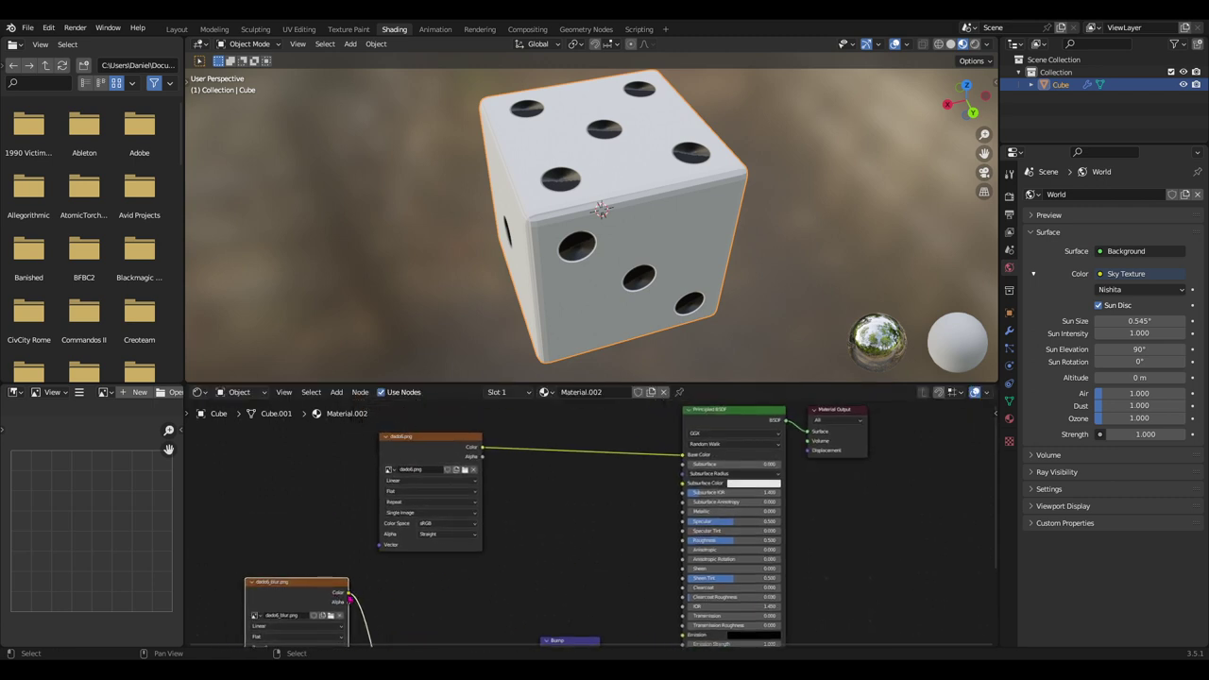
pyautogui.moveTo(350, 595); pyautogui.dragTo(681, 457)
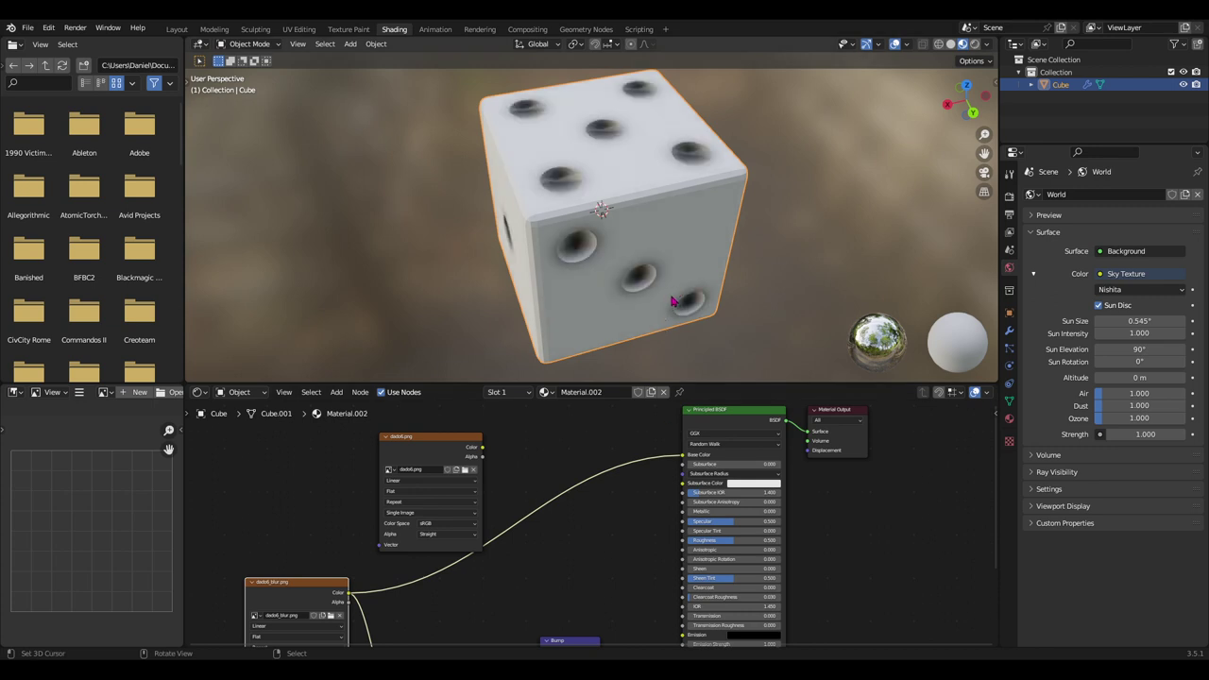
pyautogui.moveTo(630, 280)
pyautogui.mouseDown(button='middle')
pyautogui.moveTo(626, 292)
pyautogui.moveTo(616, 211)
pyautogui.moveTo(706, 230)
pyautogui.moveTo(633, 248)
pyautogui.moveTo(640, 221)
pyautogui.moveTo(655, 227)
pyautogui.mouseUp(button='middle')
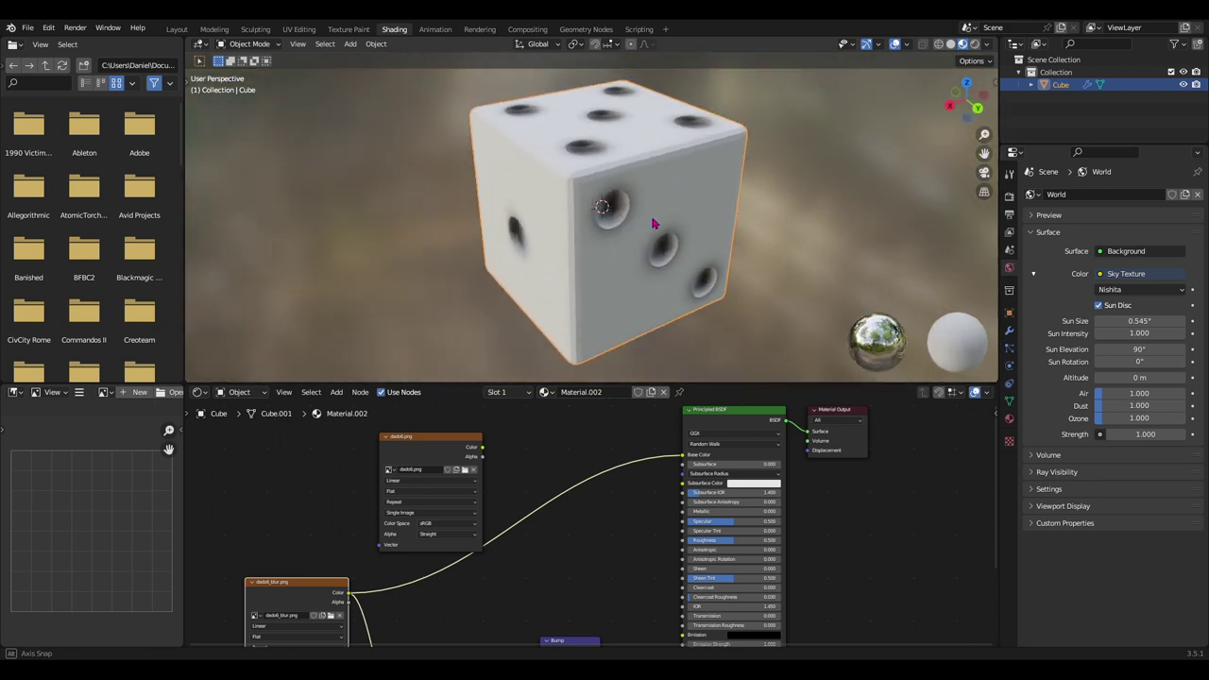
pyautogui.moveTo(481, 447); pyautogui.dragTo(682, 455)
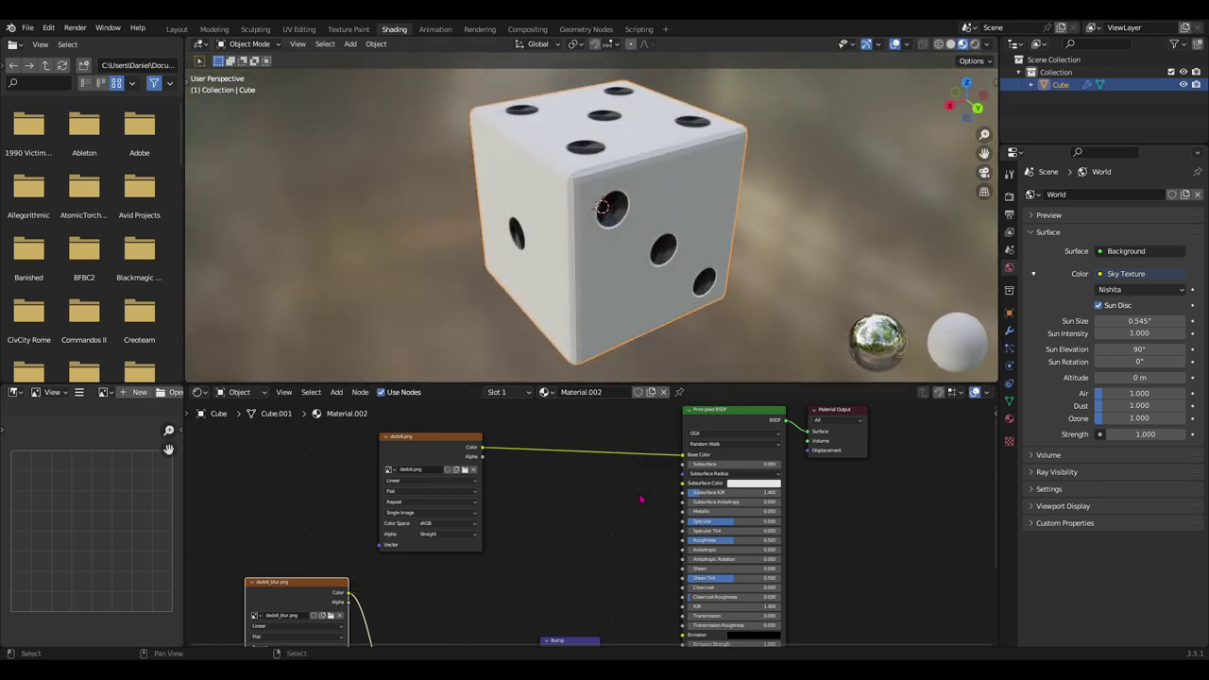
pyautogui.moveTo(557, 571); pyautogui.dragTo(610, 419, button='middle')
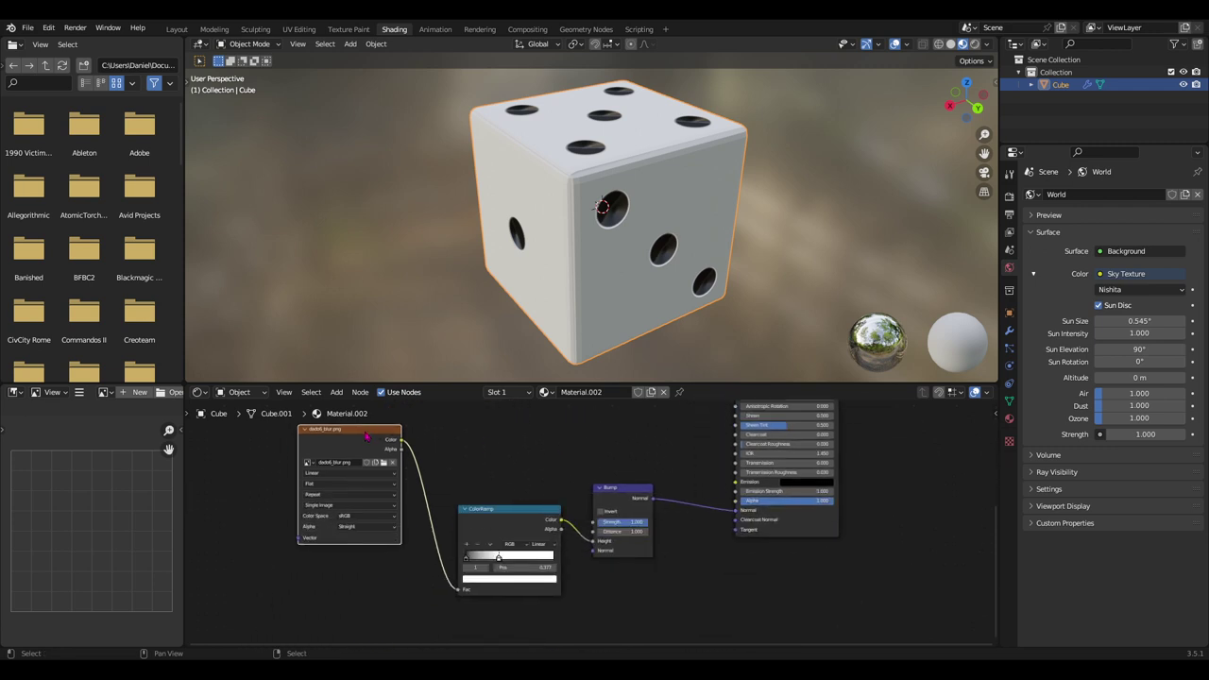
# Tidy the layout of the blurred image, Bump and Color Ramp nodes.
pyautogui.moveTo(362, 444)
pyautogui.mouseDown()
pyautogui.moveTo(378, 555)
pyautogui.moveTo(332, 563)
pyautogui.mouseUp()
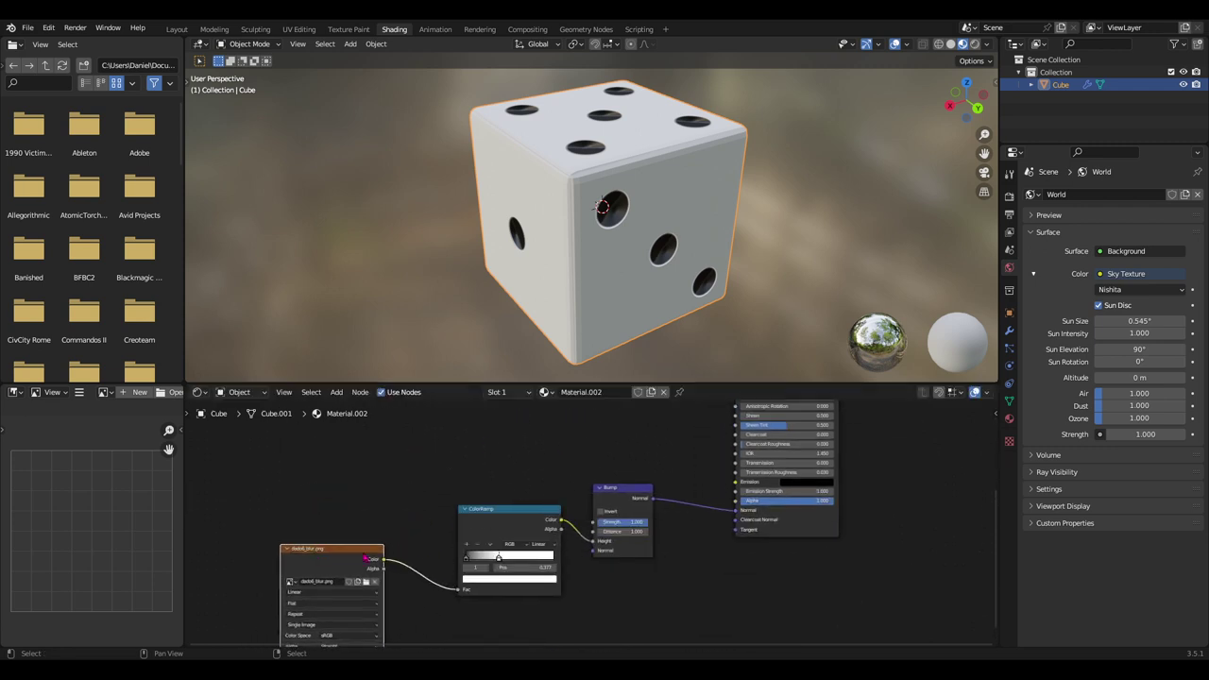
pyautogui.moveTo(638, 519); pyautogui.dragTo(620, 556, button='middle')
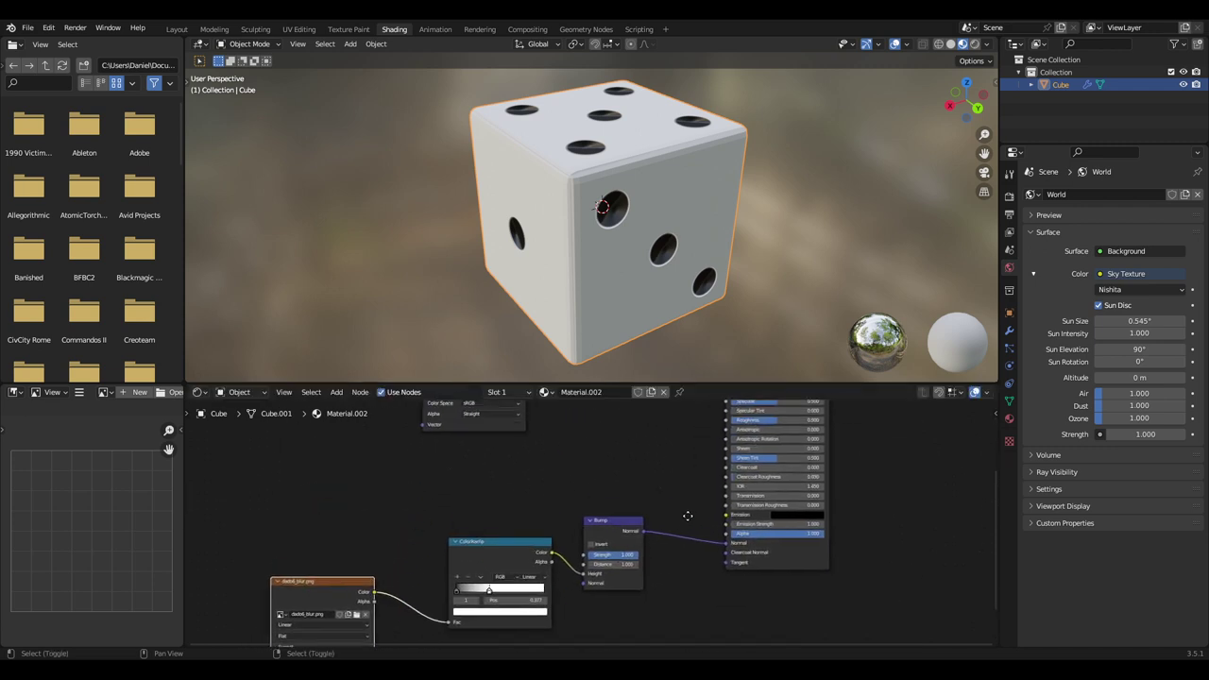
pyautogui.moveTo(610, 537); pyautogui.dragTo(633, 536)
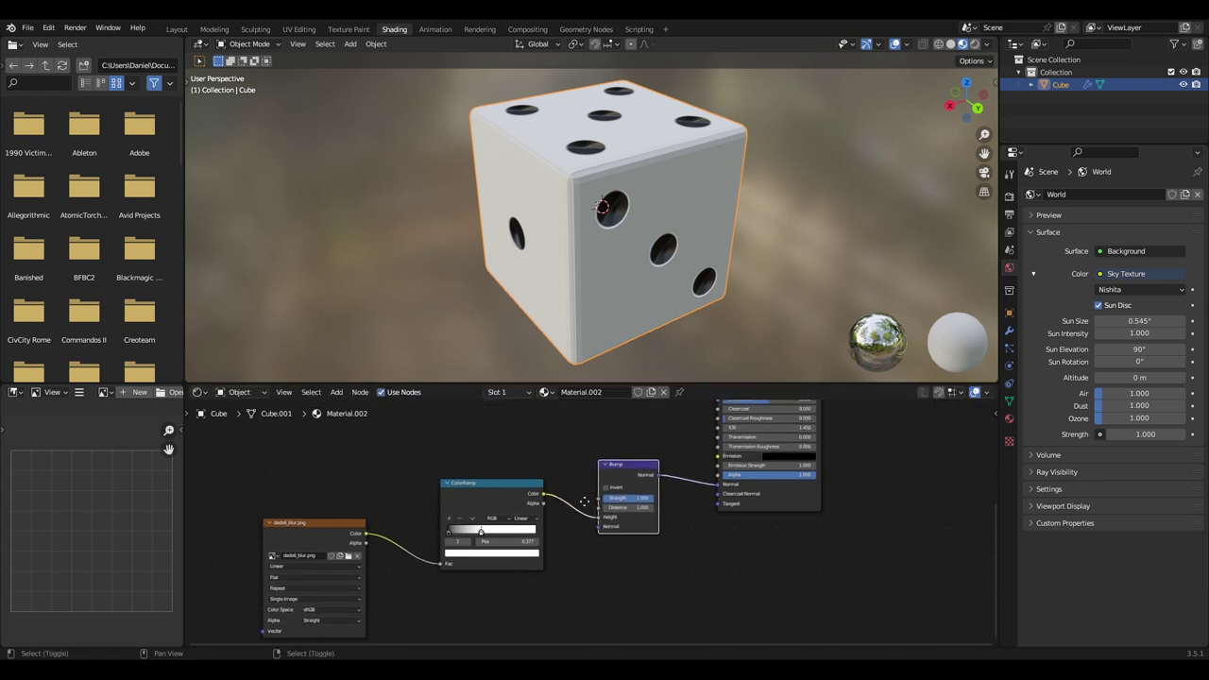
pyautogui.moveTo(632, 537); pyautogui.dragTo(625, 467, button='middle')
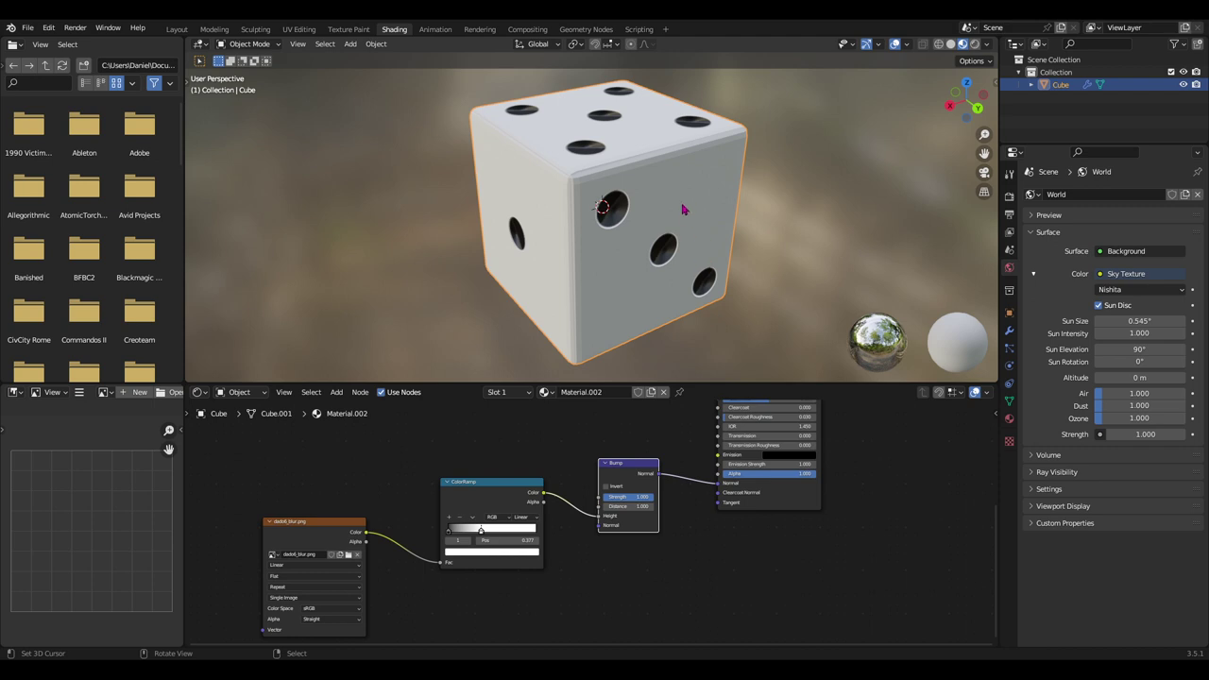
pyautogui.moveTo(493, 564); pyautogui.dragTo(478, 538)
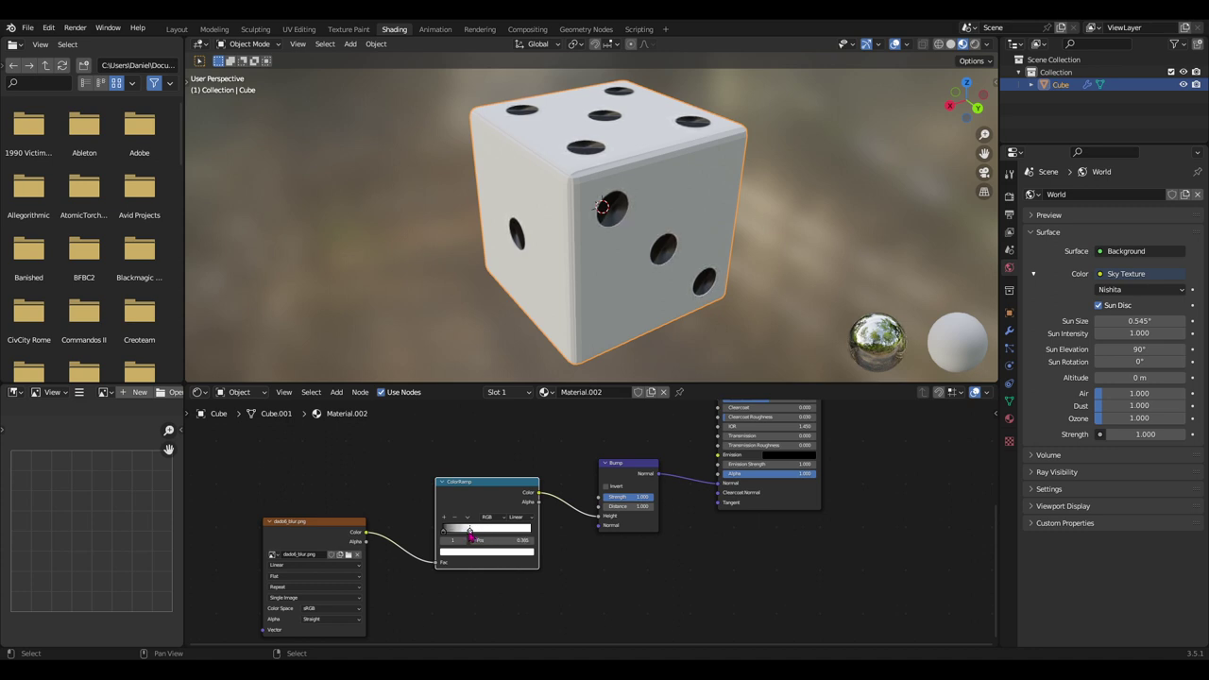
# Test lowering the Bump Strength to about half while viewing the die's top face.
pyautogui.moveTo(668, 519); pyautogui.dragTo(629, 531, button='middle')
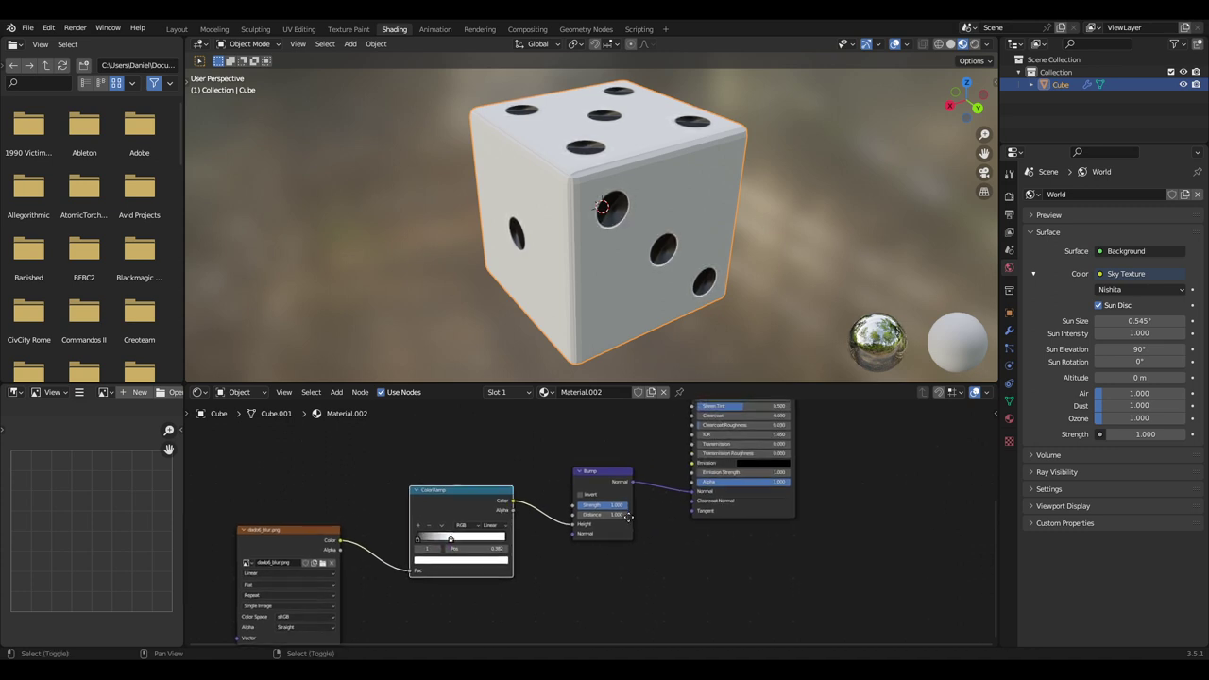
pyautogui.moveTo(609, 508); pyautogui.dragTo(597, 508)
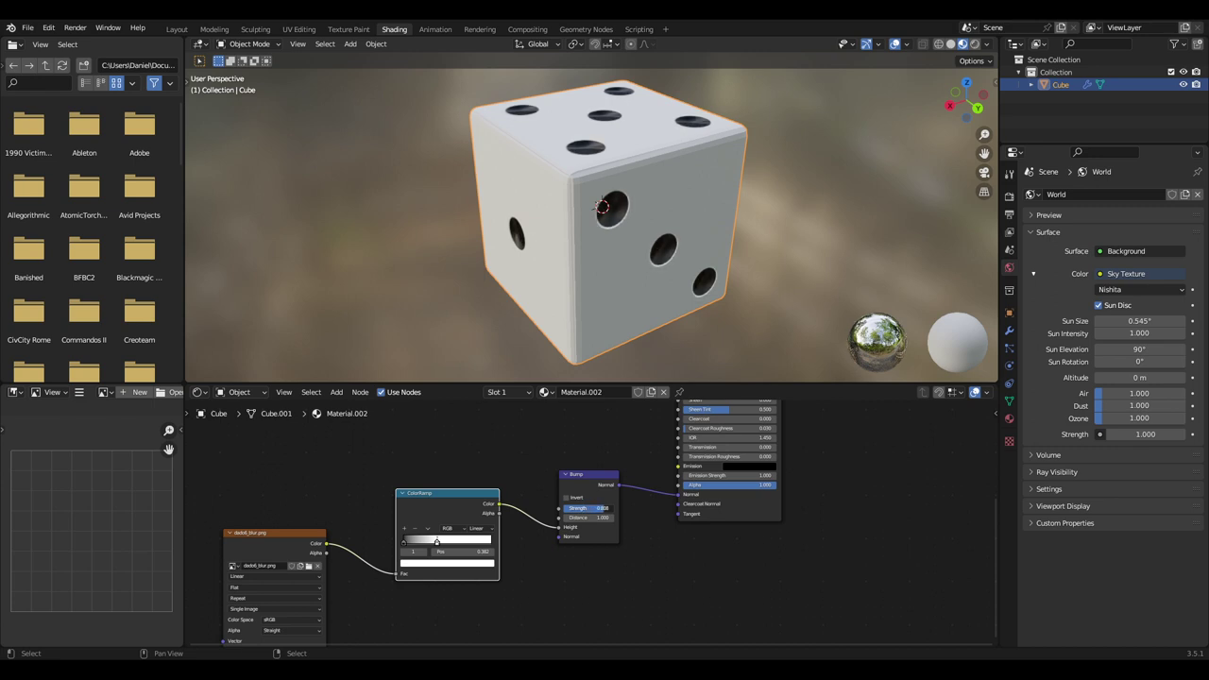
pyautogui.moveTo(652, 237); pyautogui.dragTo(652, 225, button='middle')
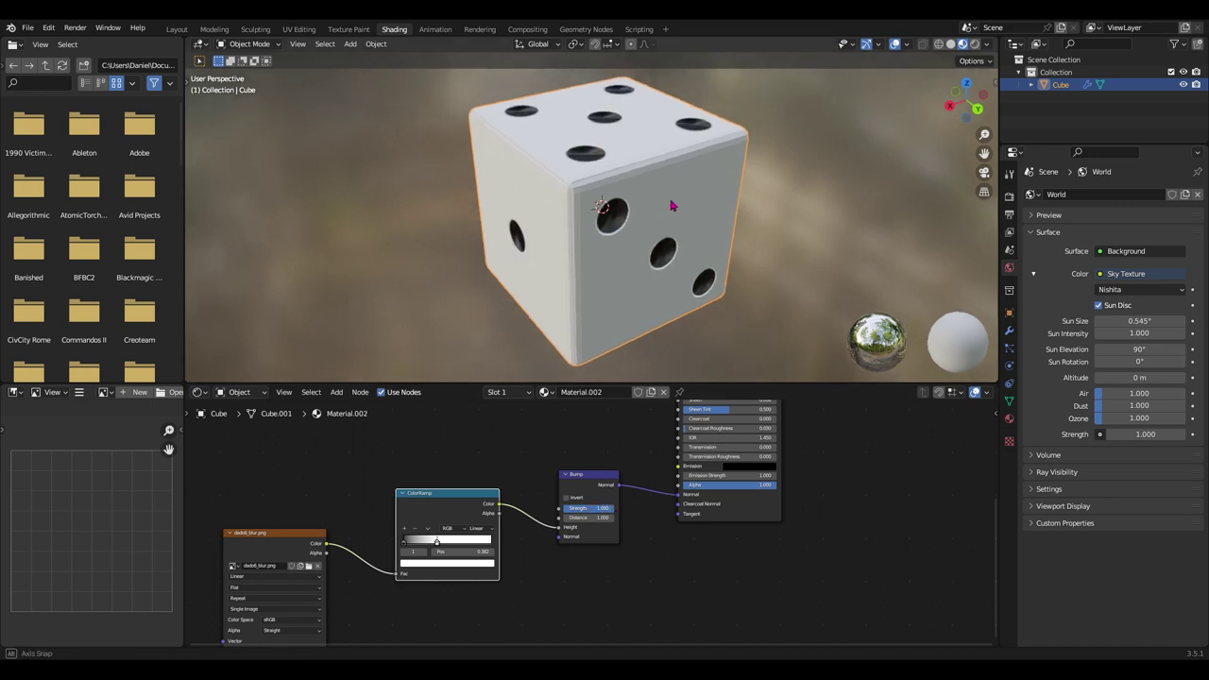
pyautogui.moveTo(733, 406); pyautogui.dragTo(697, 559, button='middle')
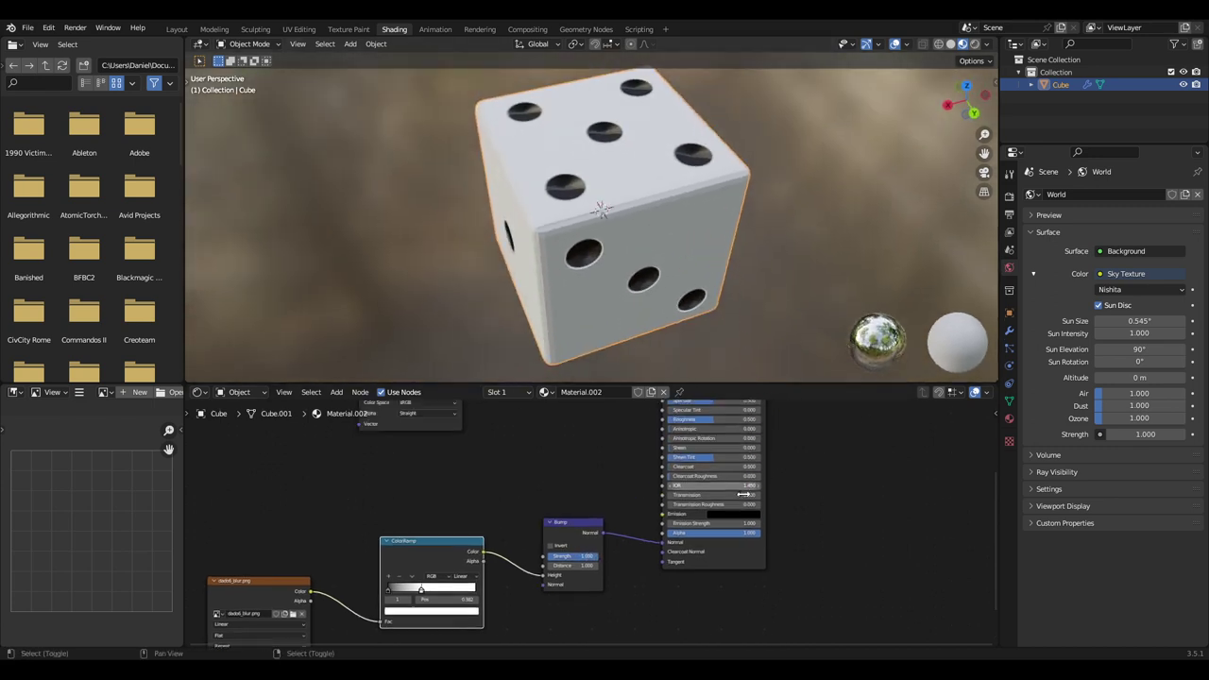
pyautogui.scroll(1, 697, 535)
# Lower the Principled BSDF Roughness to 0.255 and inspect the glossy die and shader graph.
pyautogui.moveTo(710, 525); pyautogui.dragTo(687, 525)
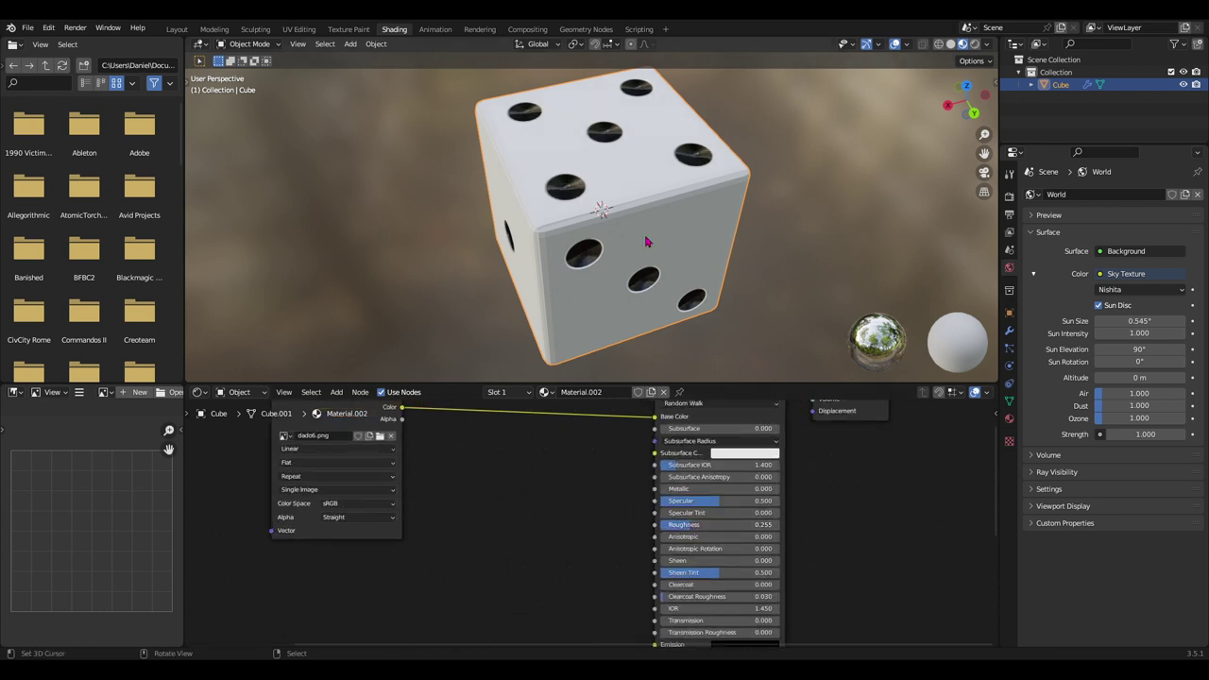
pyautogui.moveTo(661, 283)
pyautogui.mouseDown(button='middle')
pyautogui.moveTo(660, 232)
pyautogui.moveTo(676, 280)
pyautogui.moveTo(669, 220)
pyautogui.moveTo(663, 236)
pyautogui.moveTo(587, 203)
pyautogui.moveTo(599, 203)
pyautogui.mouseUp(button='middle')
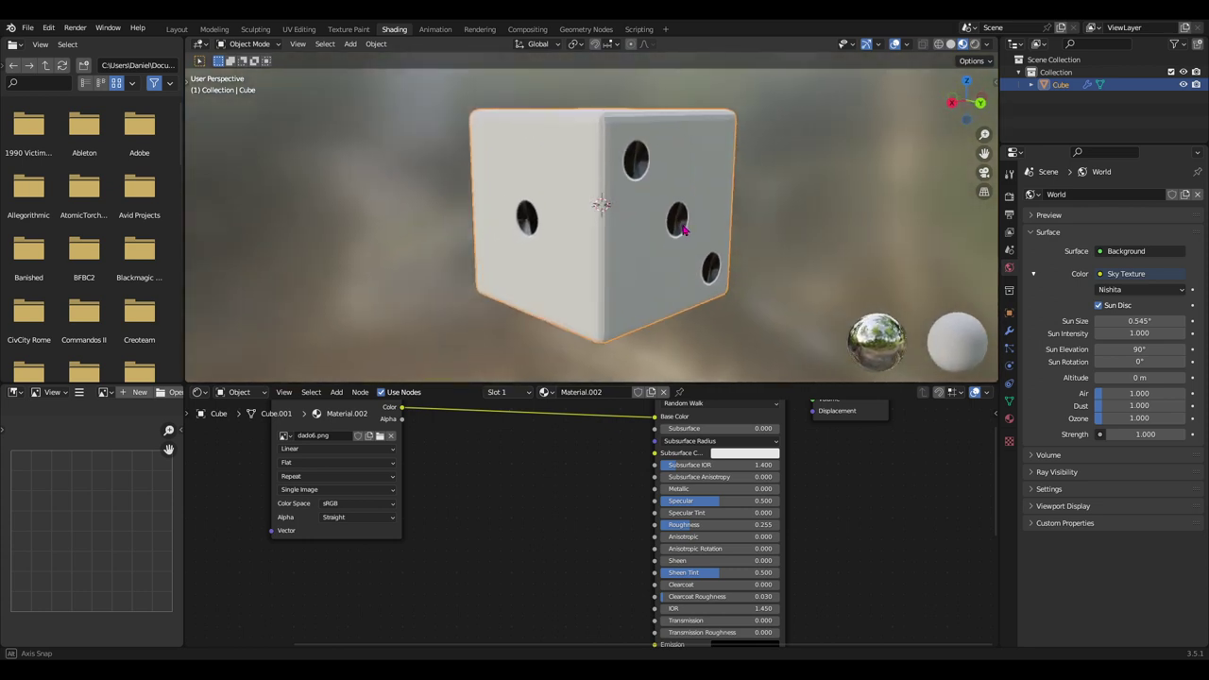
pyautogui.moveTo(691, 189)
pyautogui.mouseDown(button='middle')
pyautogui.moveTo(698, 262)
pyautogui.moveTo(667, 240)
pyautogui.moveTo(691, 246)
pyautogui.moveTo(704, 340)
pyautogui.moveTo(695, 292)
pyautogui.moveTo(716, 289)
pyautogui.mouseUp(button='middle')
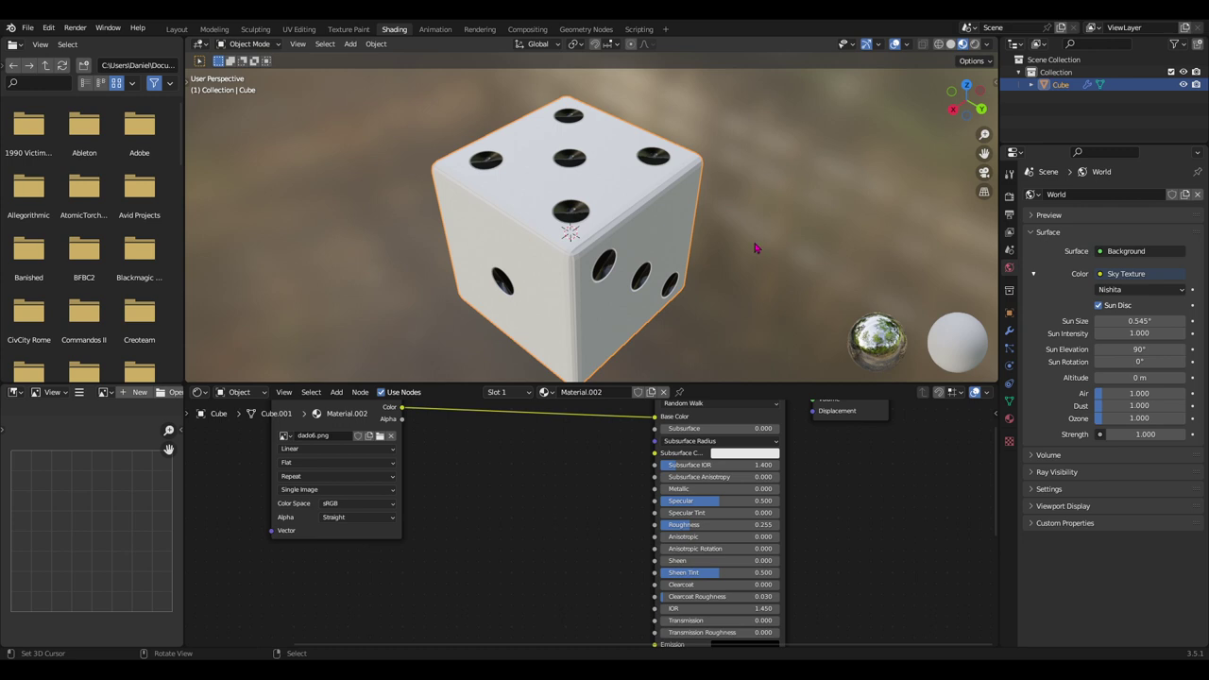
pyautogui.scroll(-2, 699, 294)
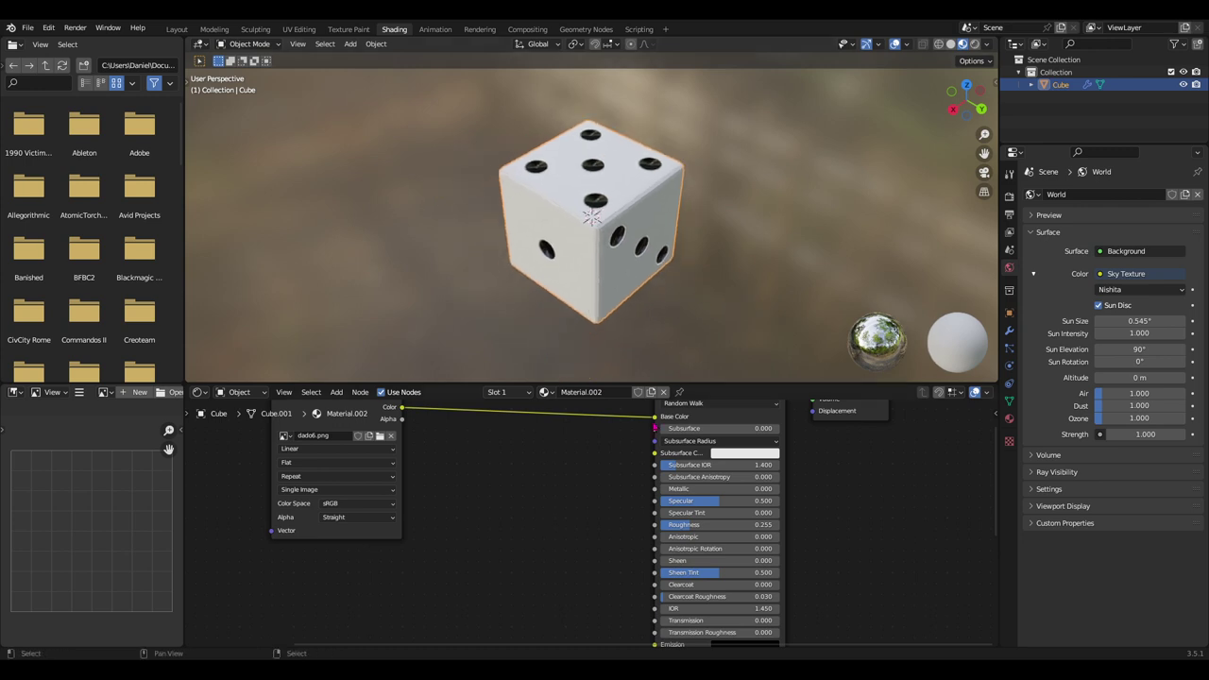
pyautogui.scroll(-2, 554, 520)
pyautogui.scroll(-2, 554, 520)
pyautogui.moveTo(666, 561); pyautogui.dragTo(678, 536, button='middle')
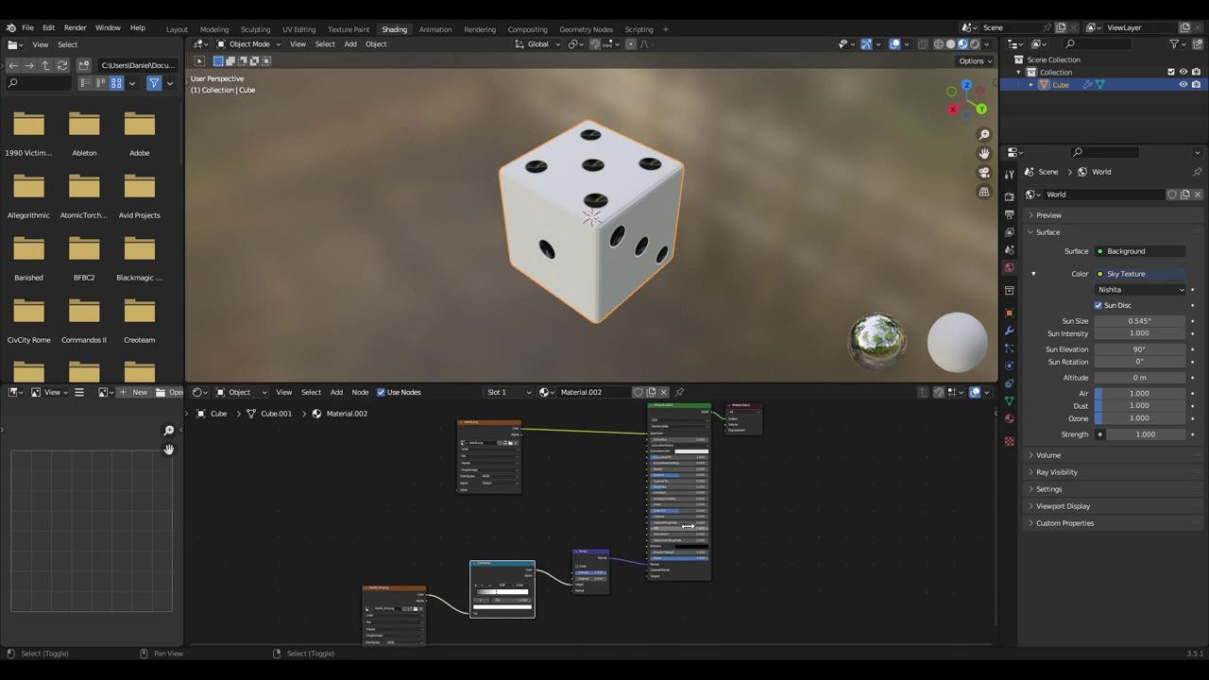